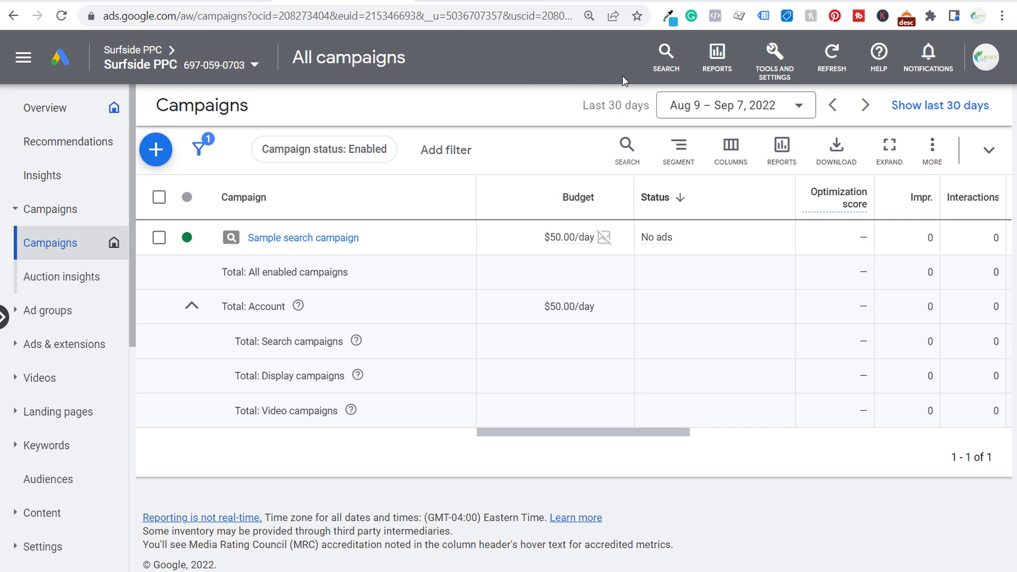
Open the account's conversion measurement summary and start a new conversion action
click(775, 65)
click(773, 197)
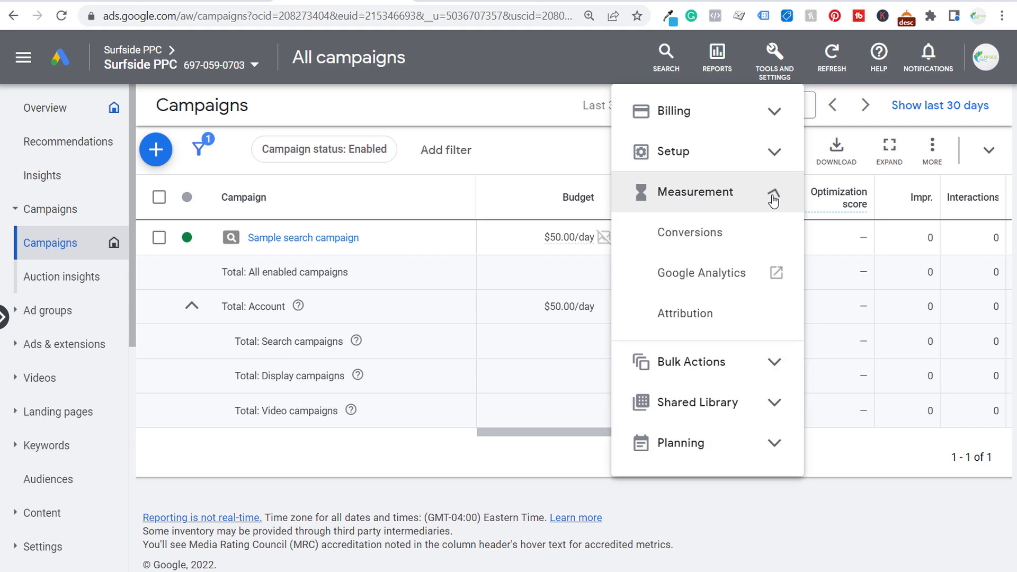
click(697, 238)
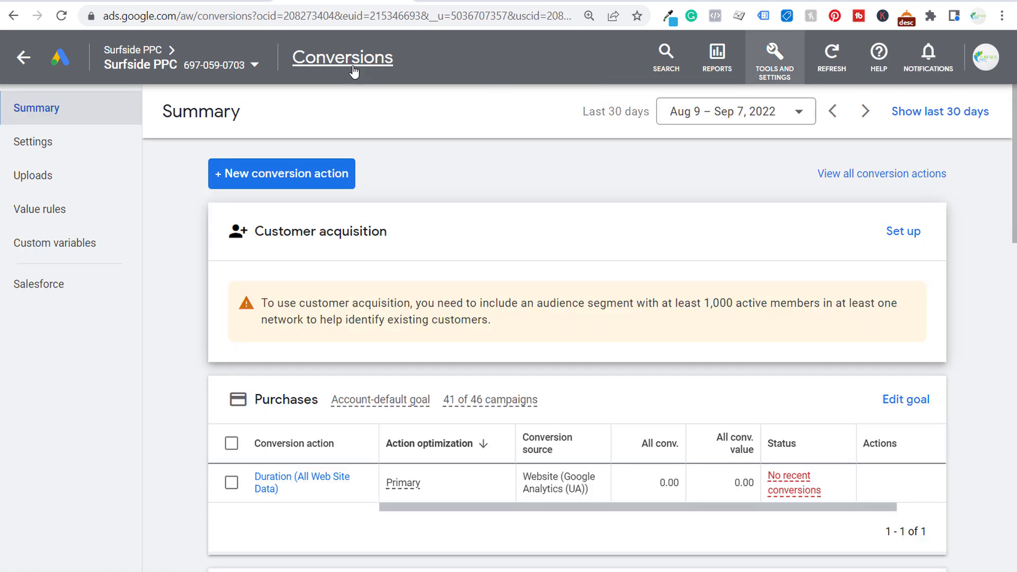
click(257, 180)
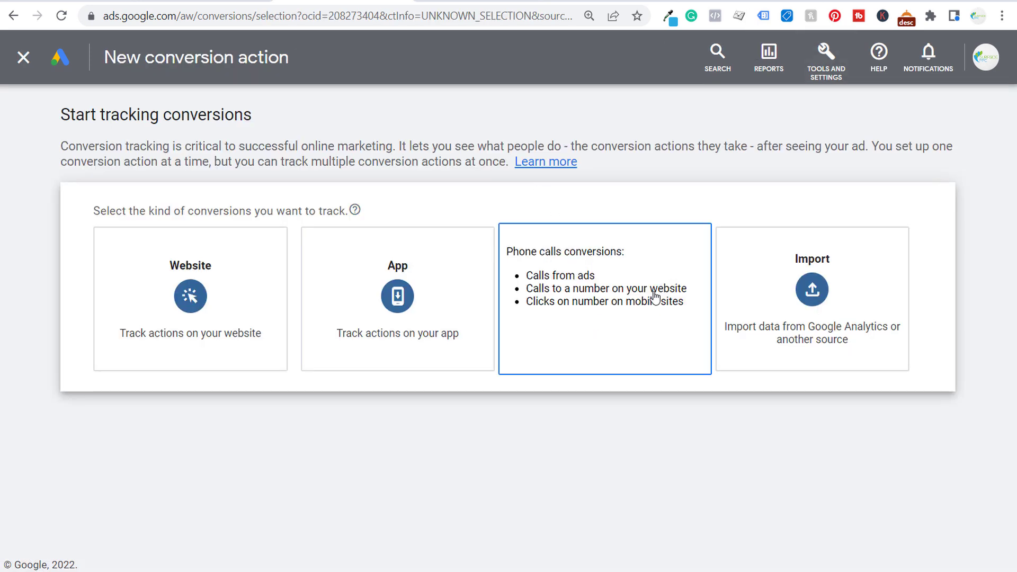
Choose phone calls as the conversion kind, with calls from ads using call extensions or call-only ads as source, and continue
click(591, 287)
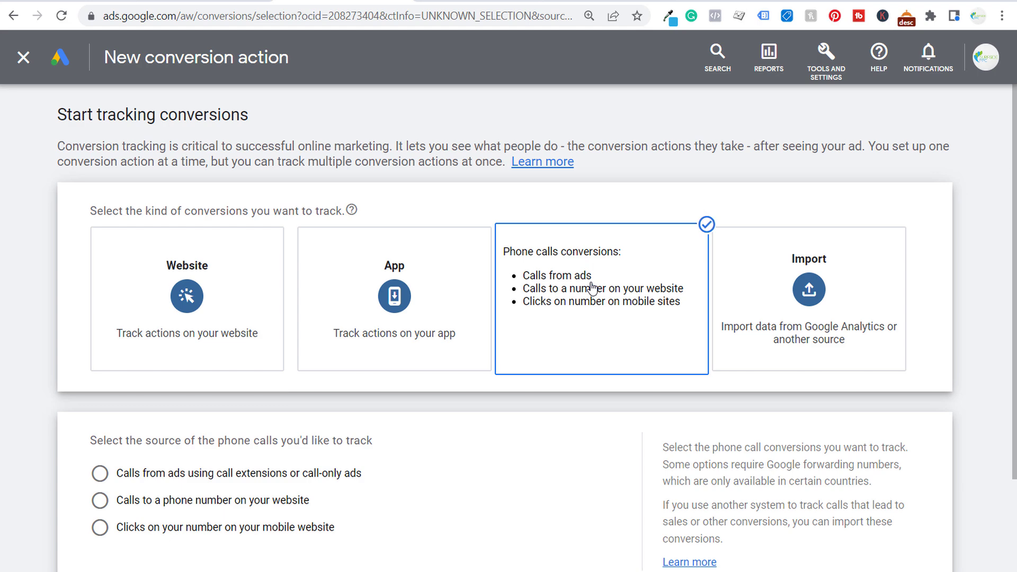
scroll(65, 333, down, 2)
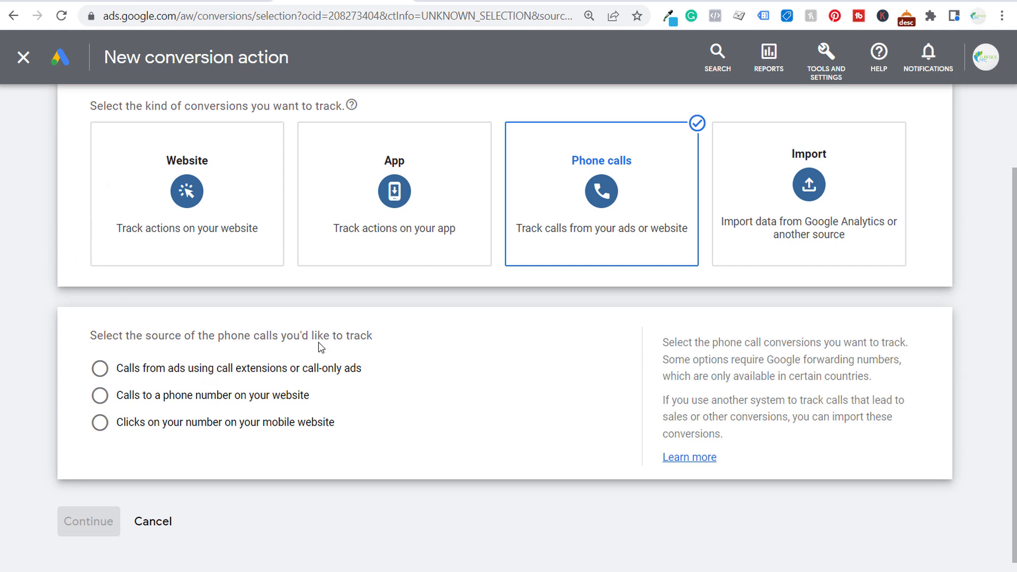
click(316, 374)
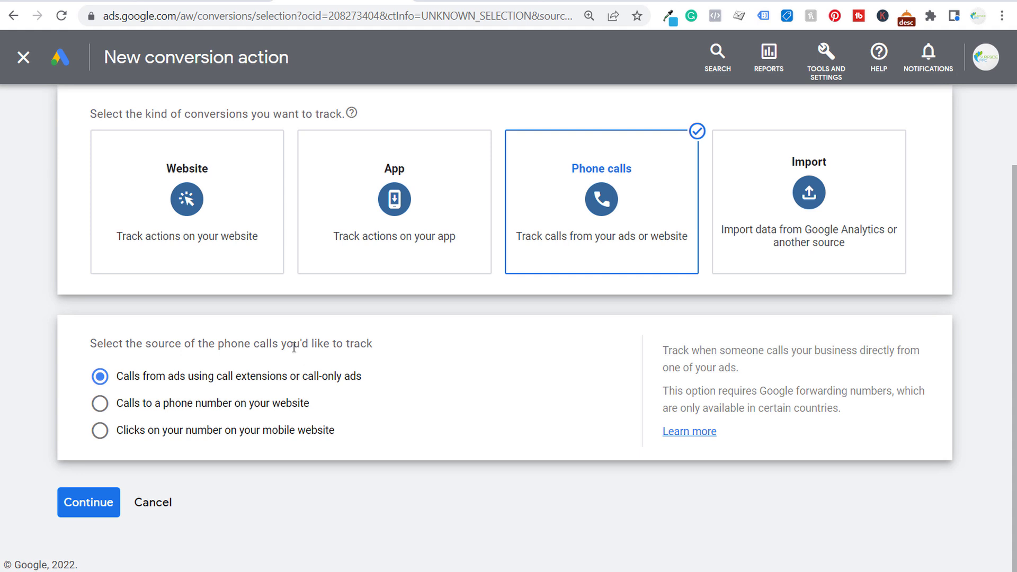
click(106, 503)
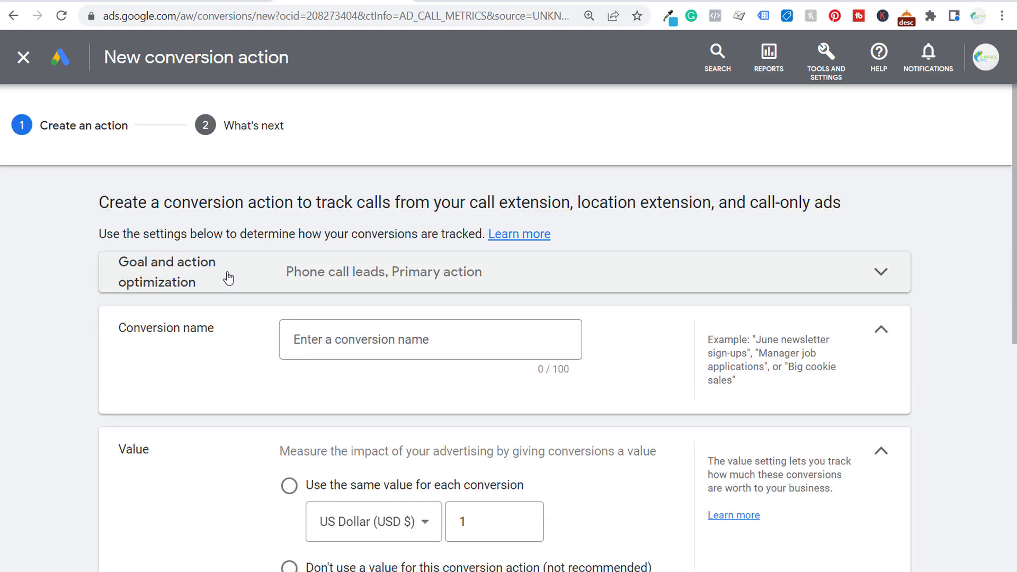
Check the goal category for the action, then name the conversion "90 Second Phone Call"
click(228, 277)
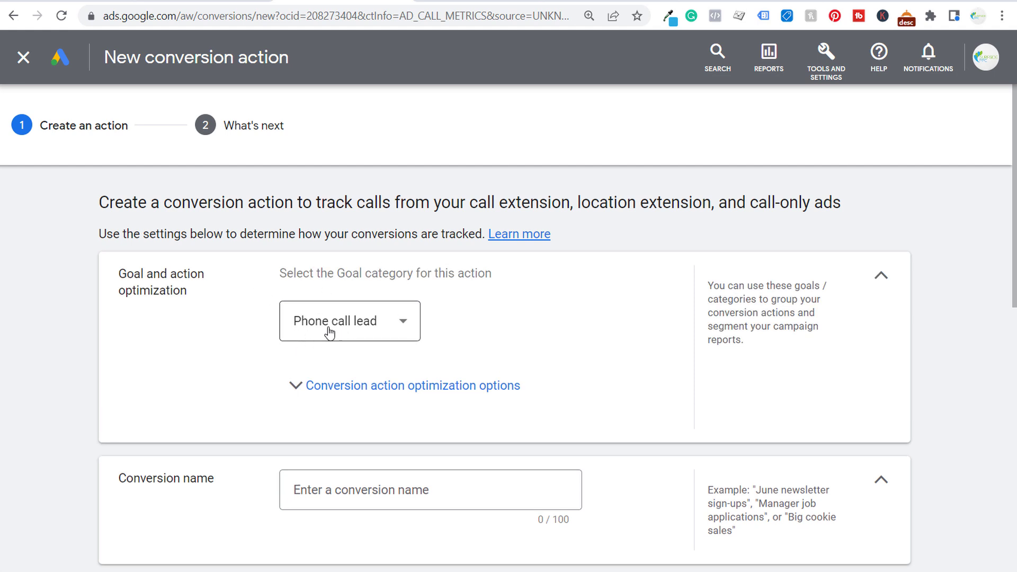
click(881, 276)
click(417, 338)
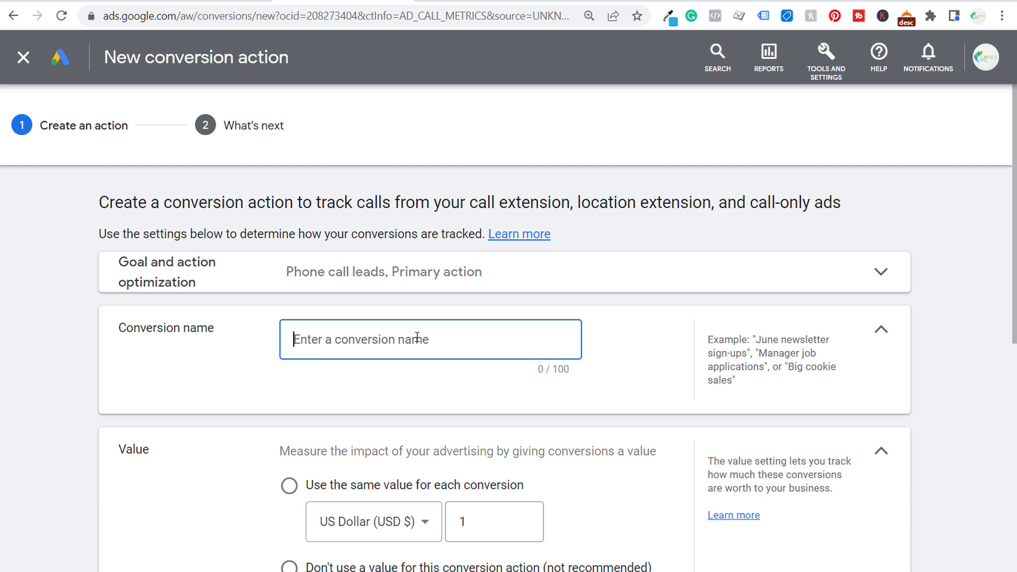
text(90 Second )
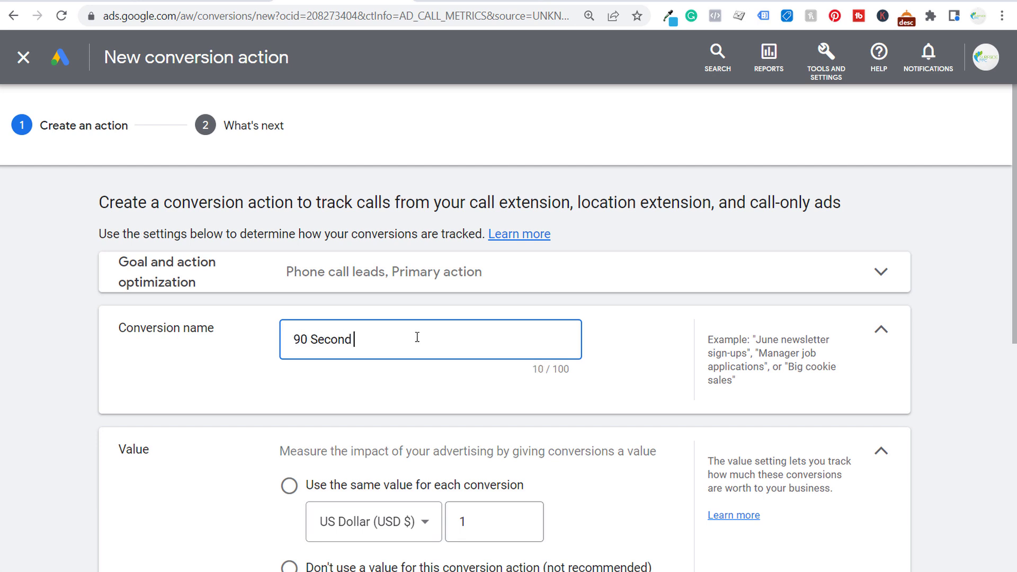
text(Phone Call)
click(98, 357)
Use the same value for each conversion and set it to 50 US dollars
scroll(98, 357, down, 2)
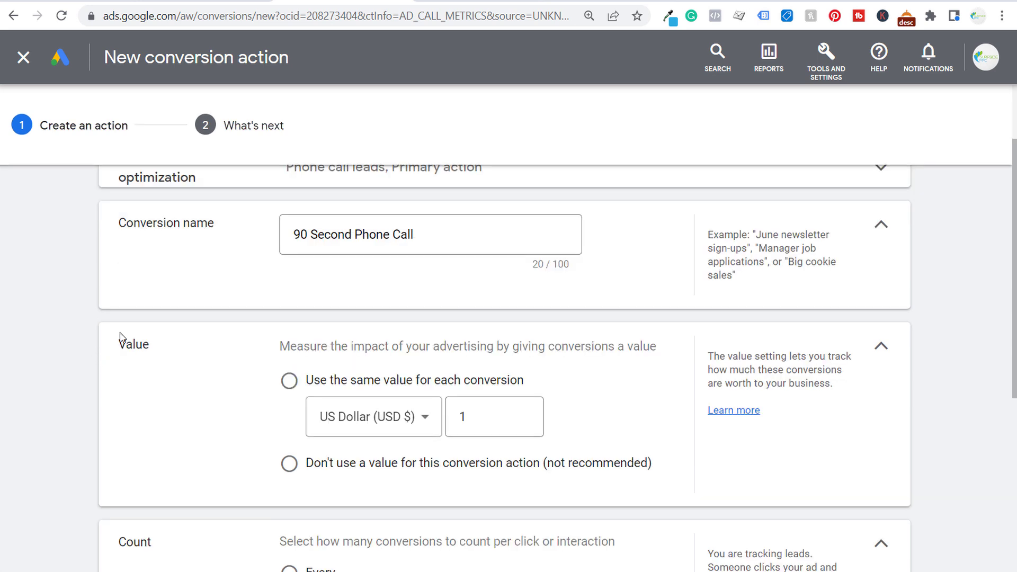
scroll(227, 391, down, 2)
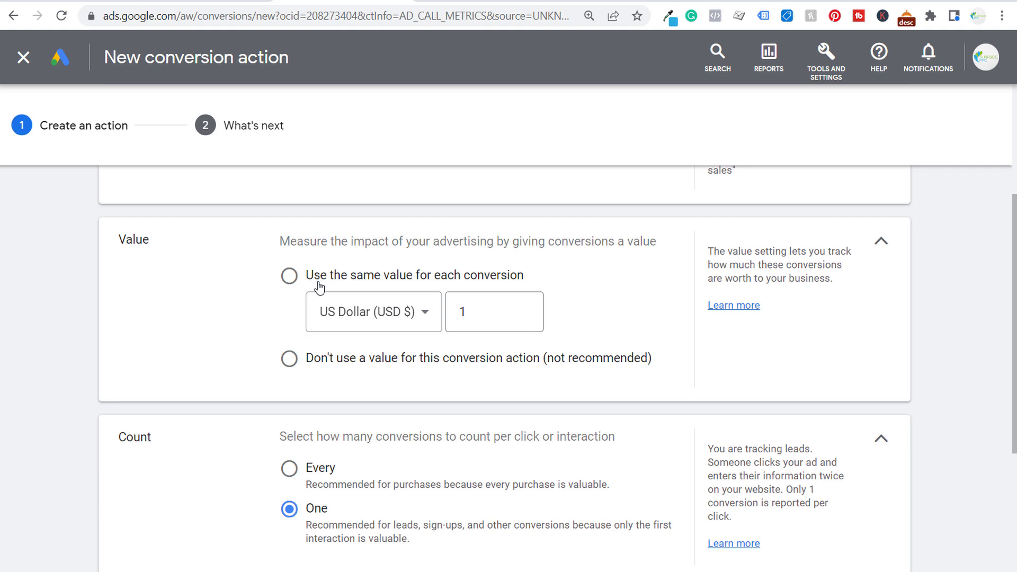
click(289, 276)
click(494, 349)
text(50)
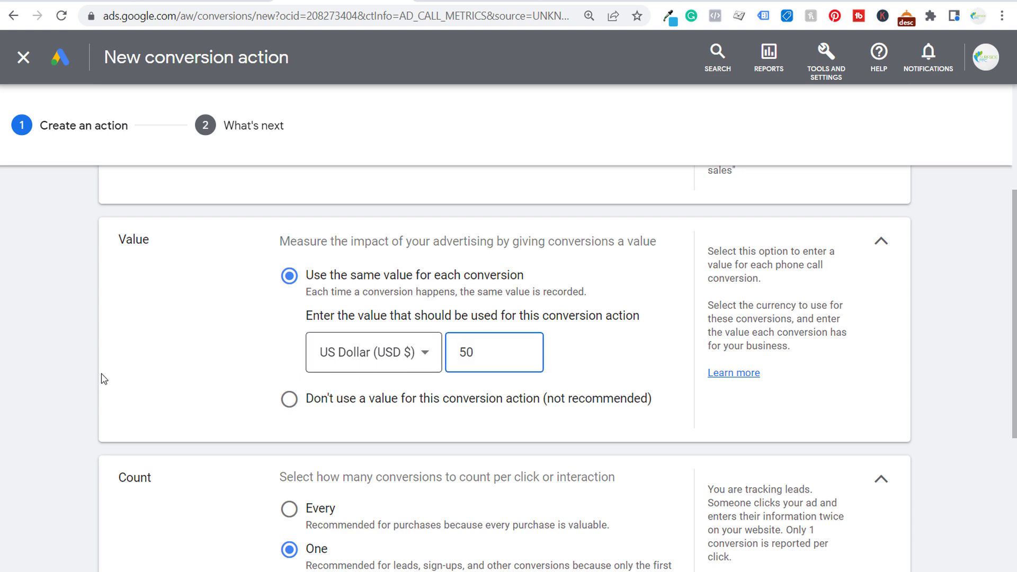
click(40, 299)
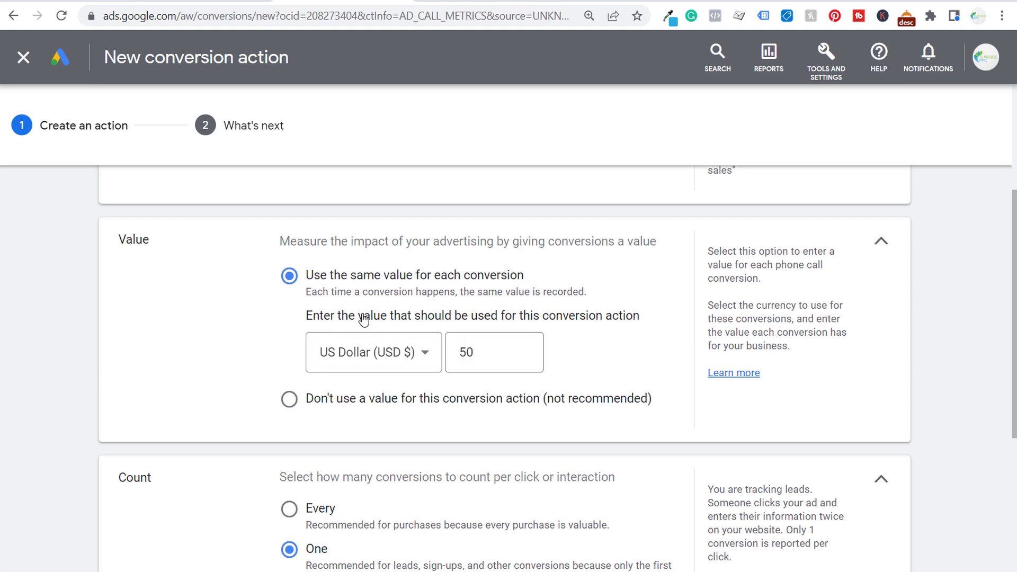
click(345, 404)
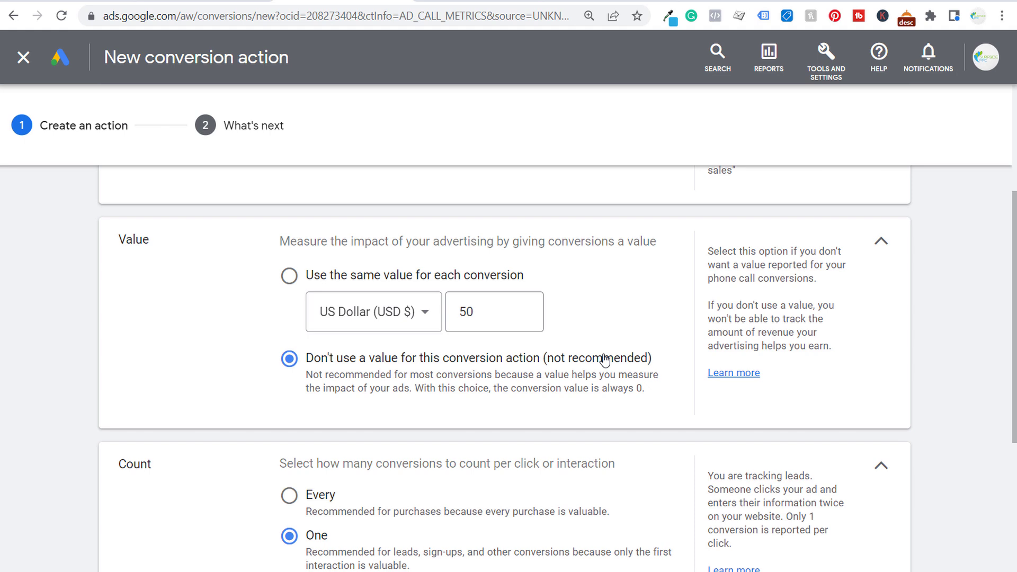
click(351, 276)
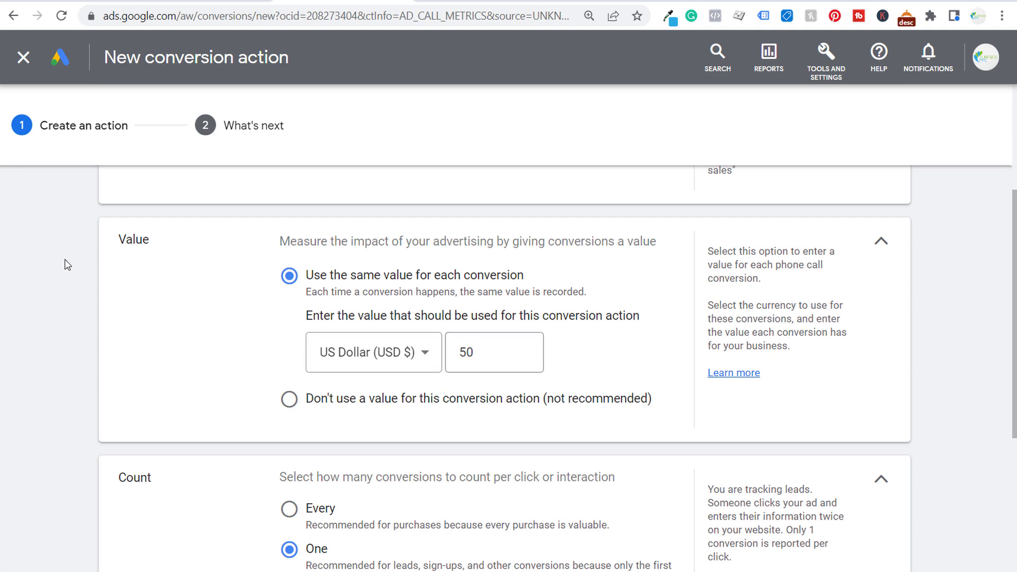
Set the minimum call length that counts as a conversion to 90 seconds
scroll(65, 264, down, 4)
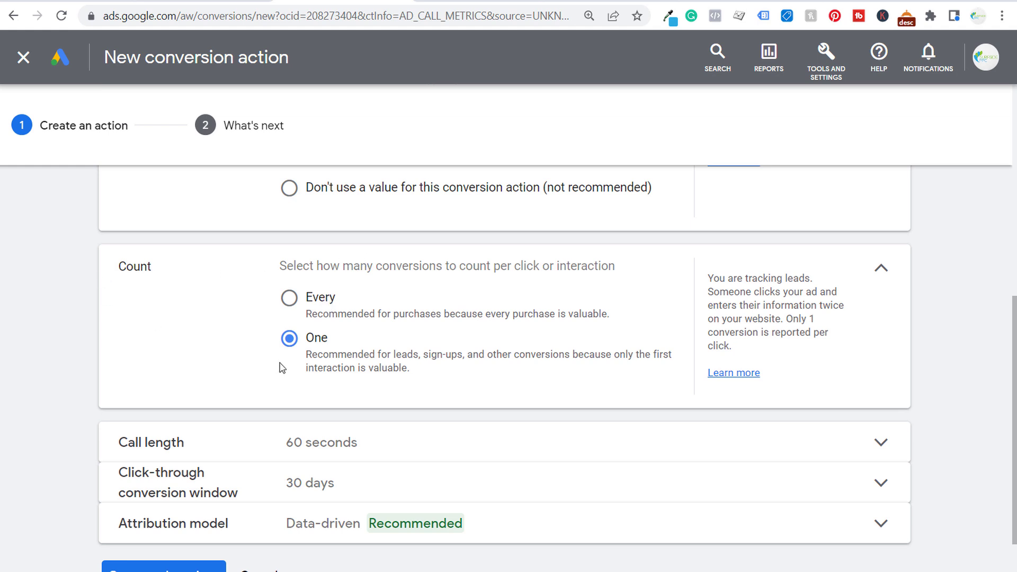
scroll(141, 329, down, 1)
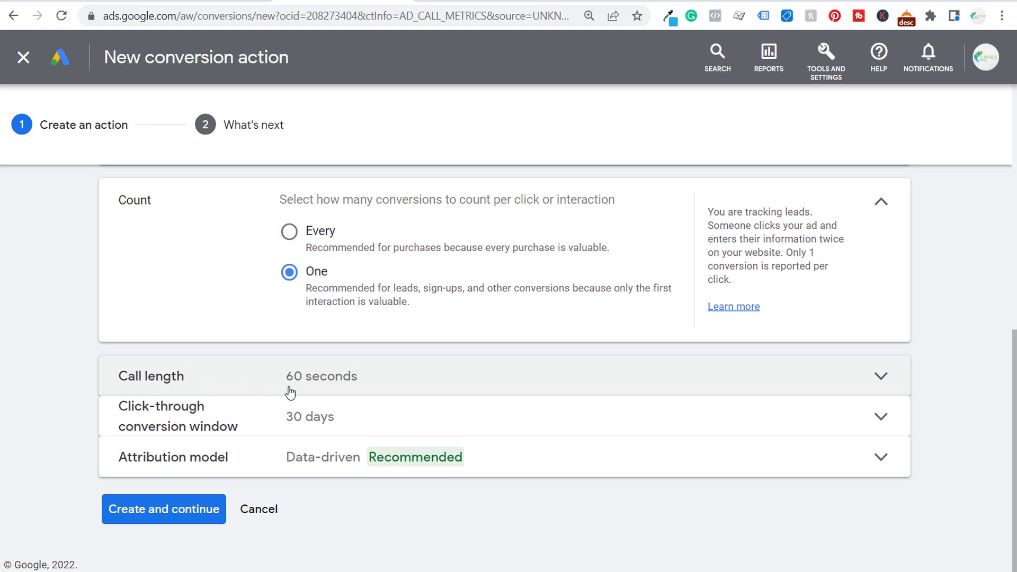
click(404, 384)
drag(337, 422, 251, 415)
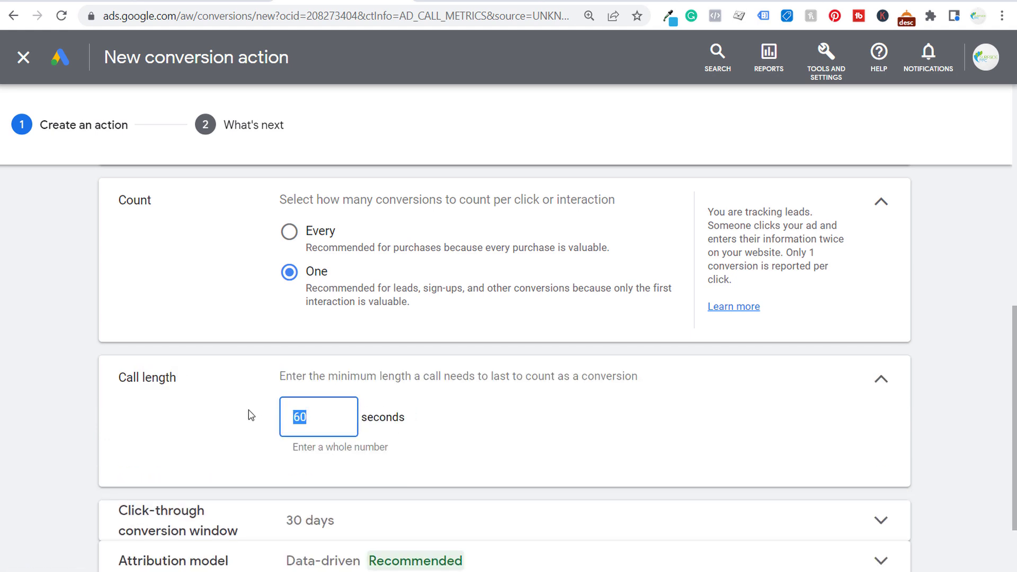
text(90)
click(251, 415)
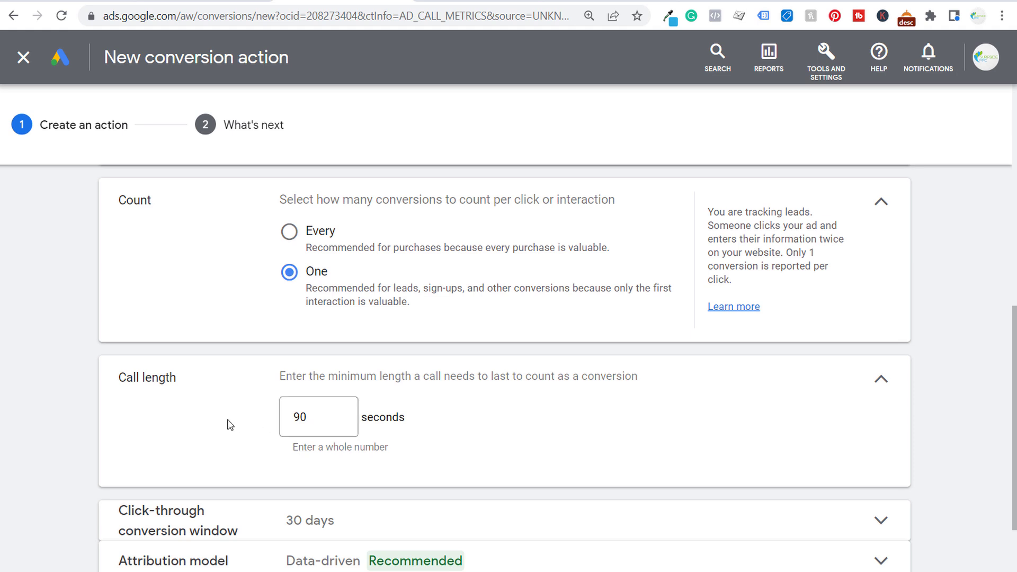
Expand the click-through conversion window settings and set the attribution model to Last click
scroll(107, 382, down, 2)
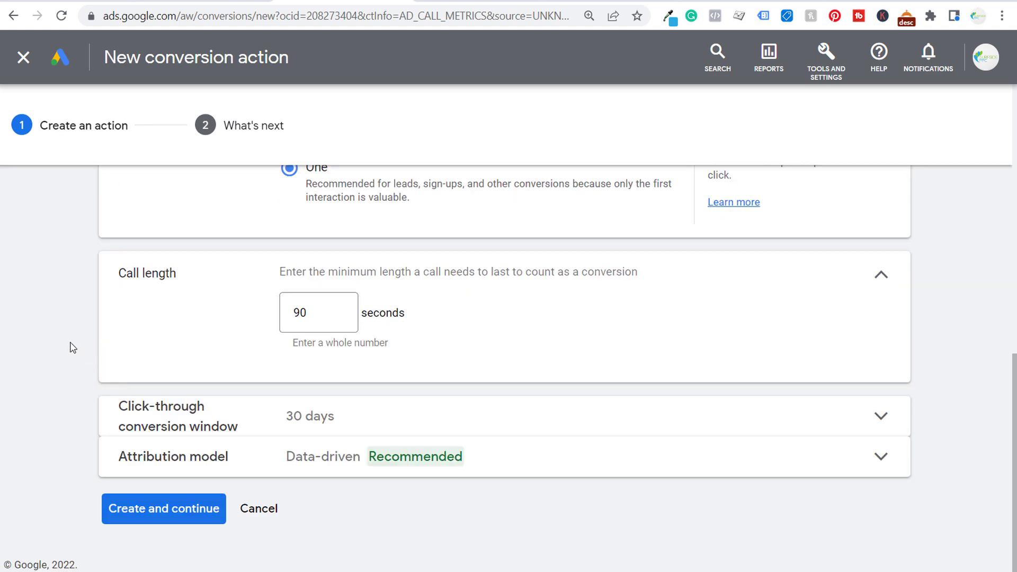
click(303, 415)
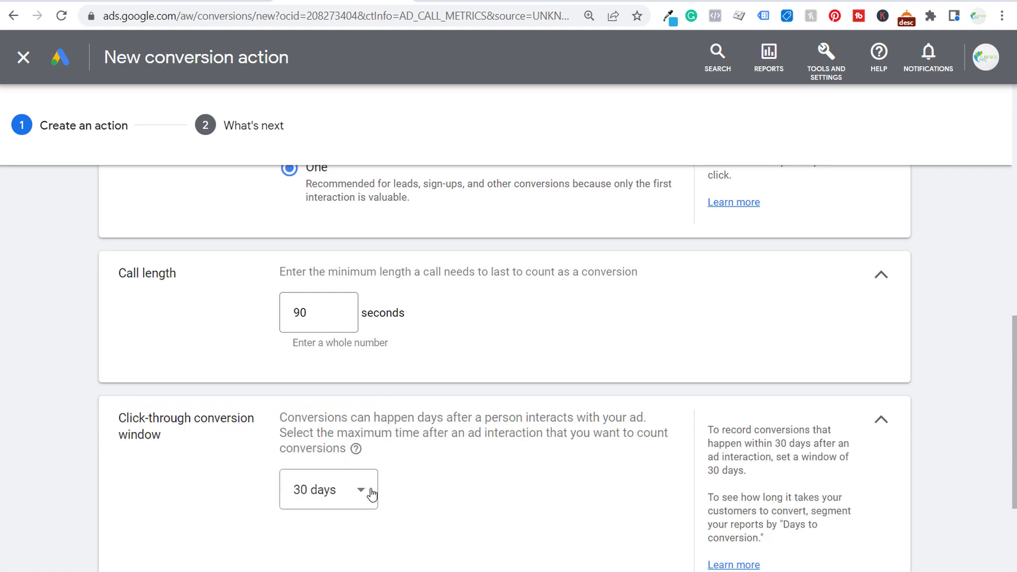
scroll(487, 432, down, 3)
click(492, 456)
scroll(508, 371, down, 2)
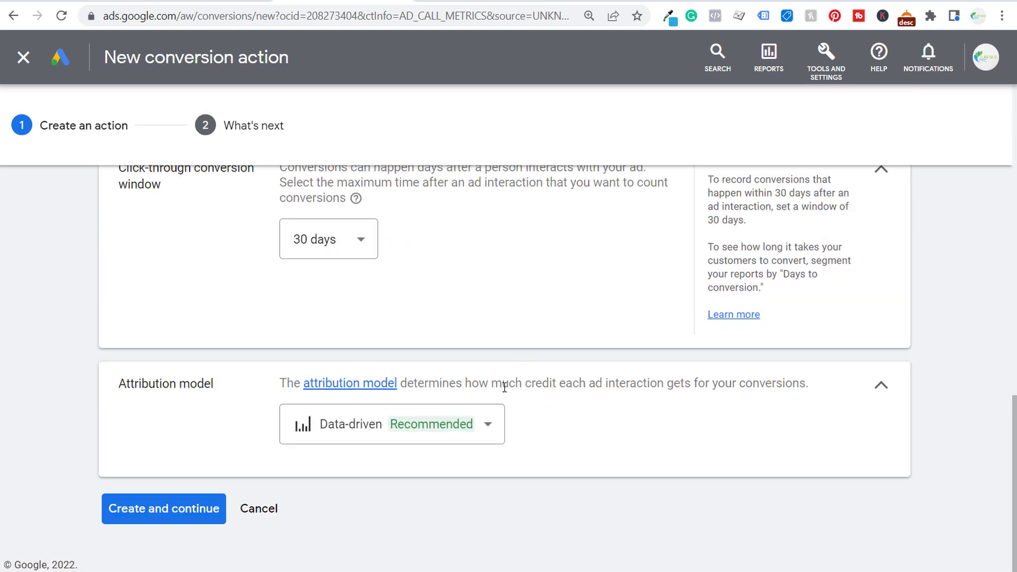
click(385, 438)
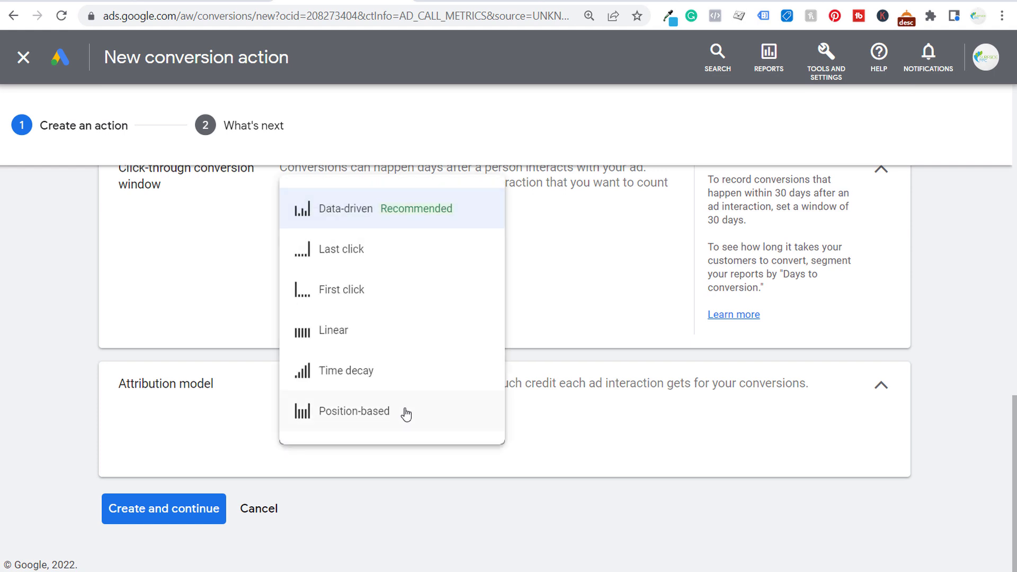
click(381, 251)
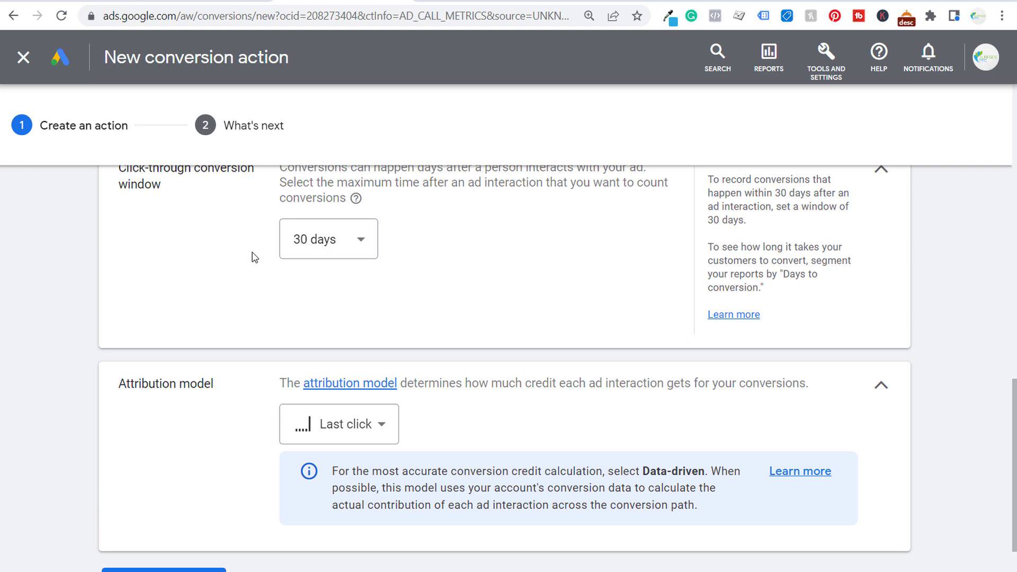
mouse_move(339, 437)
scroll(217, 435, down, 1)
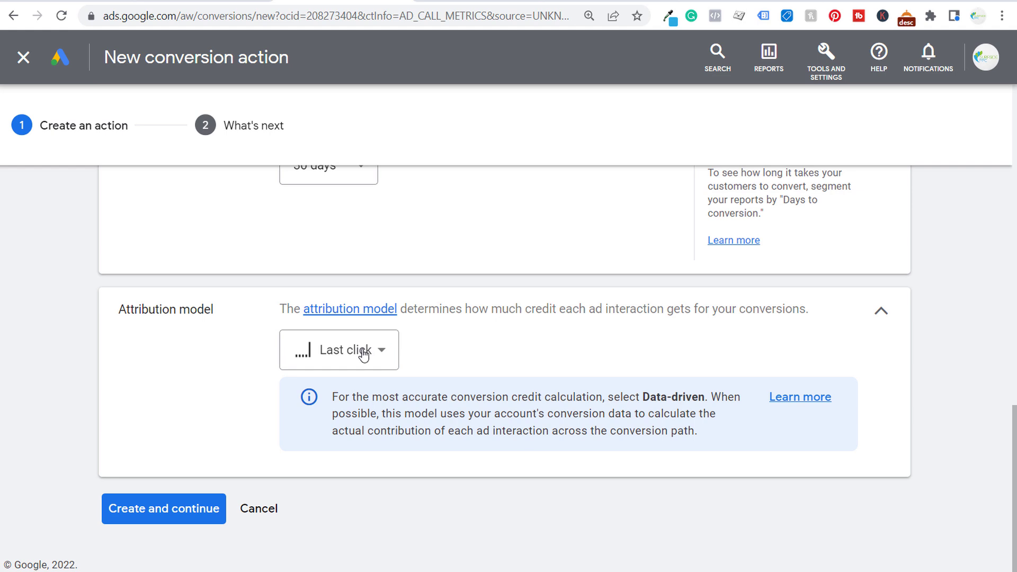
Create the phone call conversion action and finish its setup to return to the conversions summary
mouse_move(371, 358)
click(193, 509)
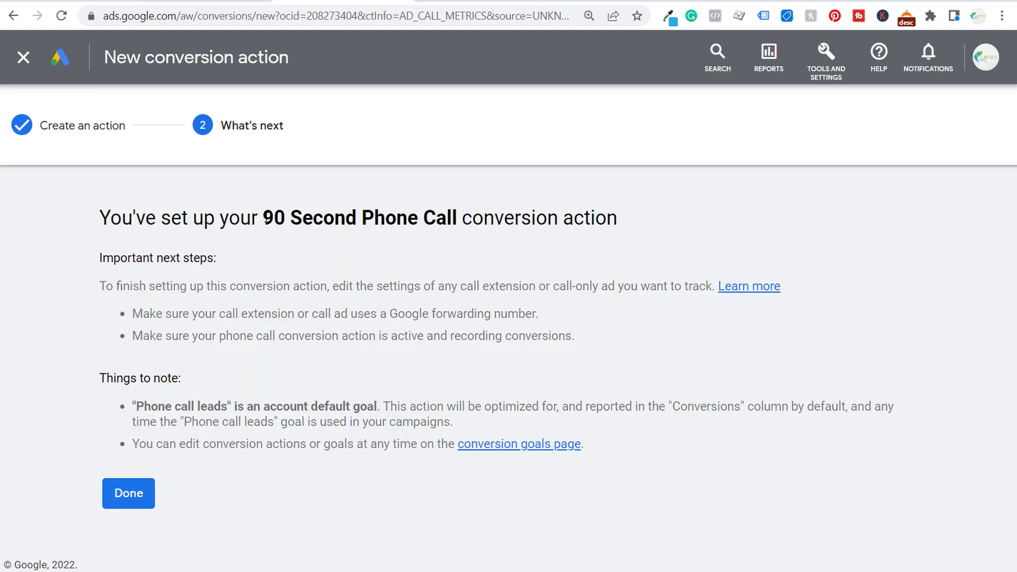
drag(265, 217, 613, 208)
click(534, 204)
click(139, 493)
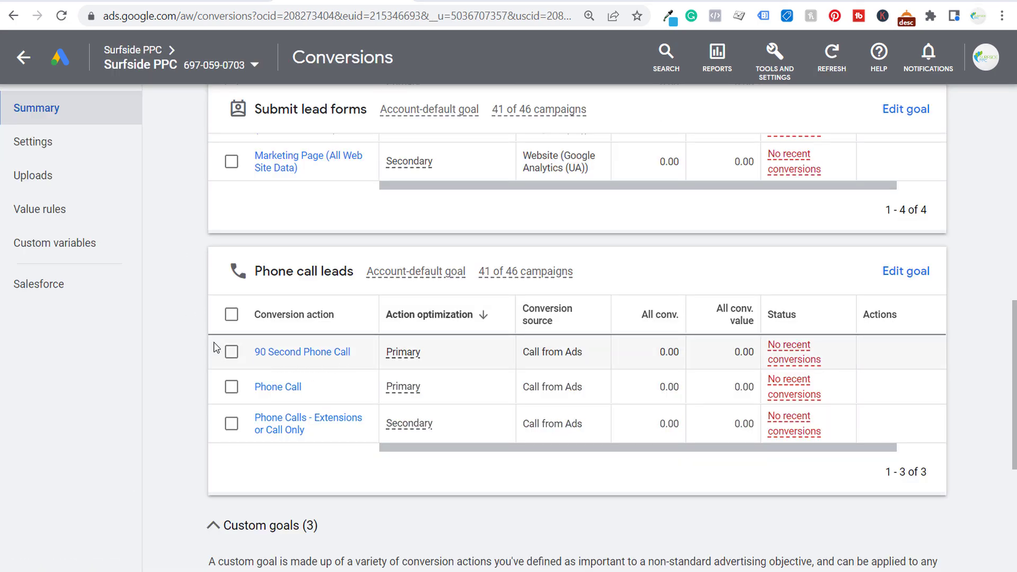
Add a custom goal named "90 Second Phone Call" containing the 90 Second Phone Call conversion action, and save it
scroll(180, 331, down, 6)
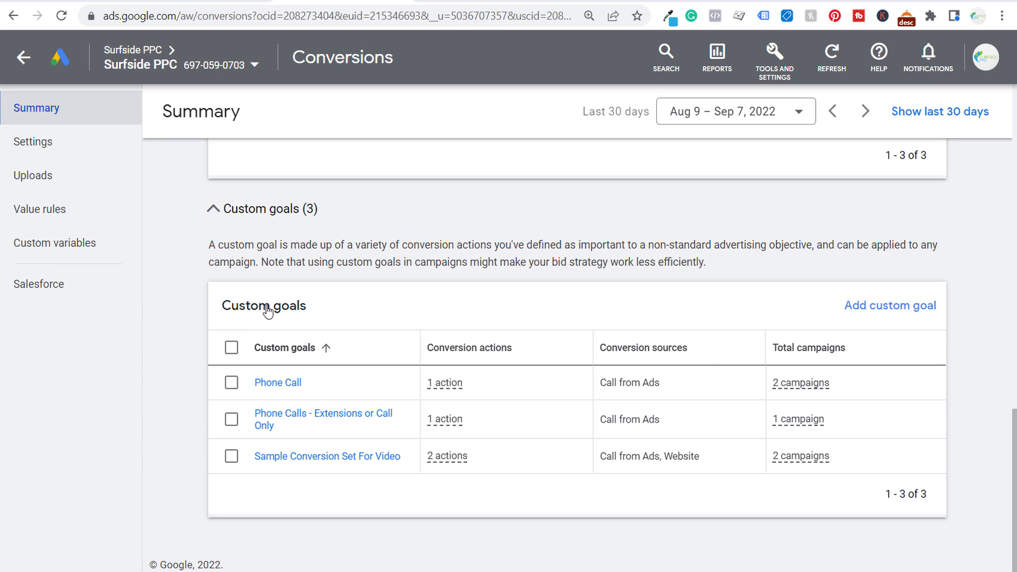
click(865, 310)
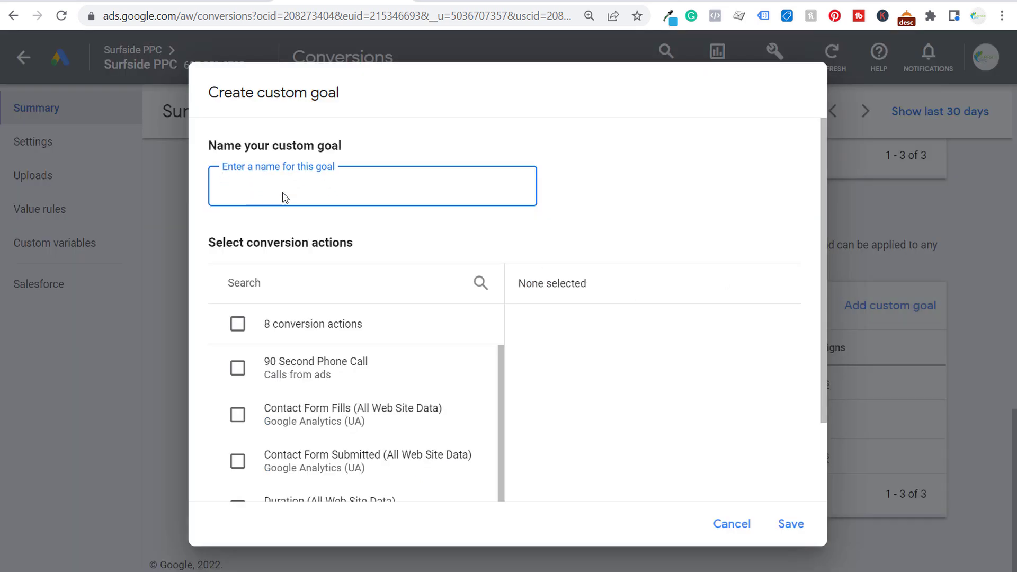
text(90 Second Phone Call)
click(240, 368)
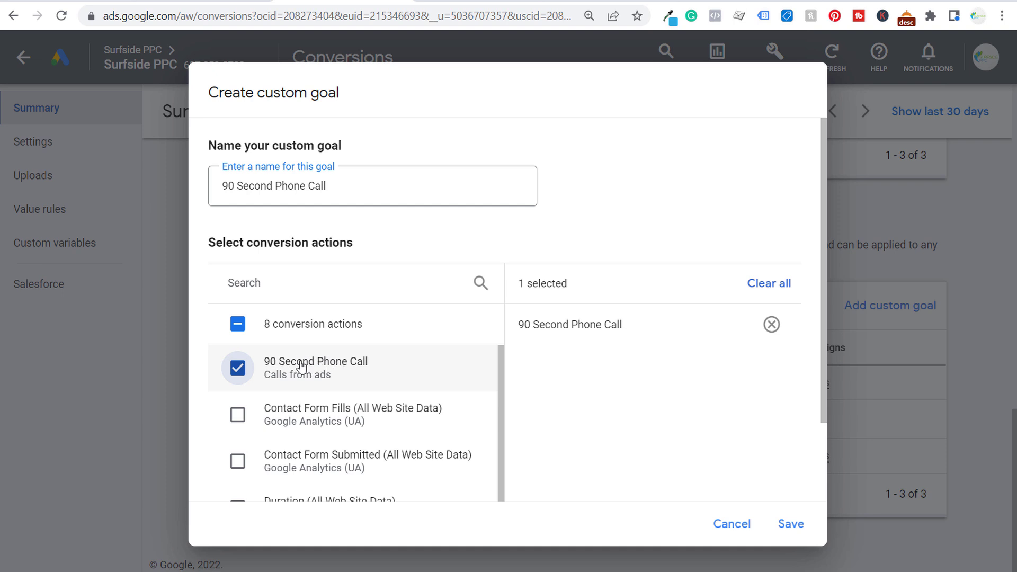
click(791, 524)
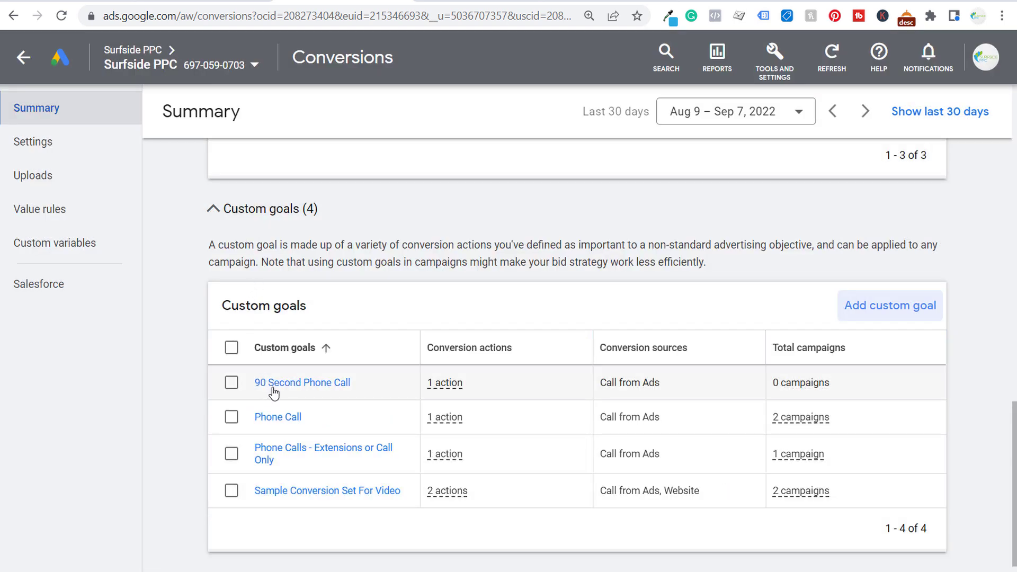
Check the Phone call leads conversion actions, then go back to the All campaigns overview
scroll(180, 340, up, 2)
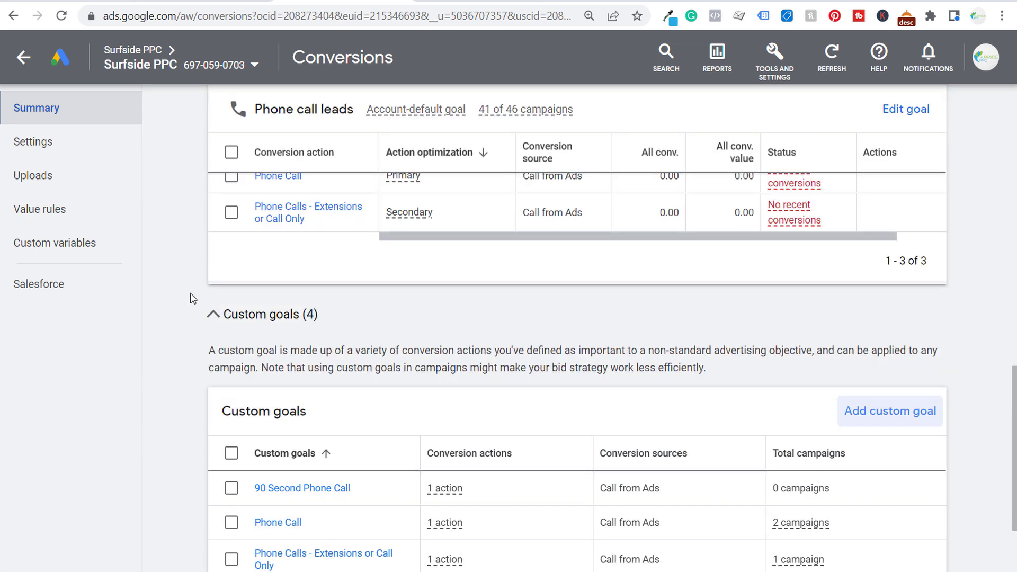
scroll(204, 286, up, 2)
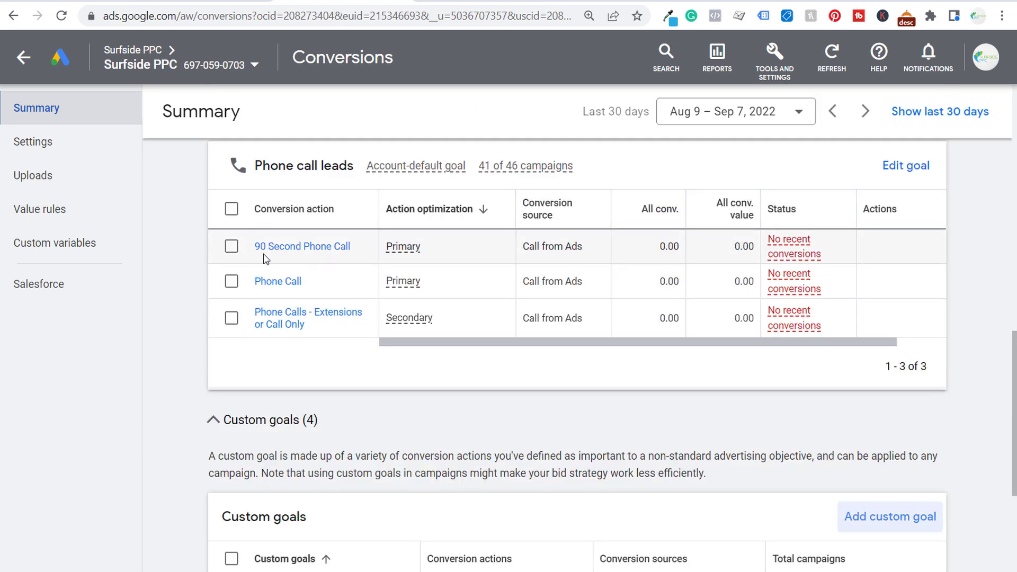
click(22, 56)
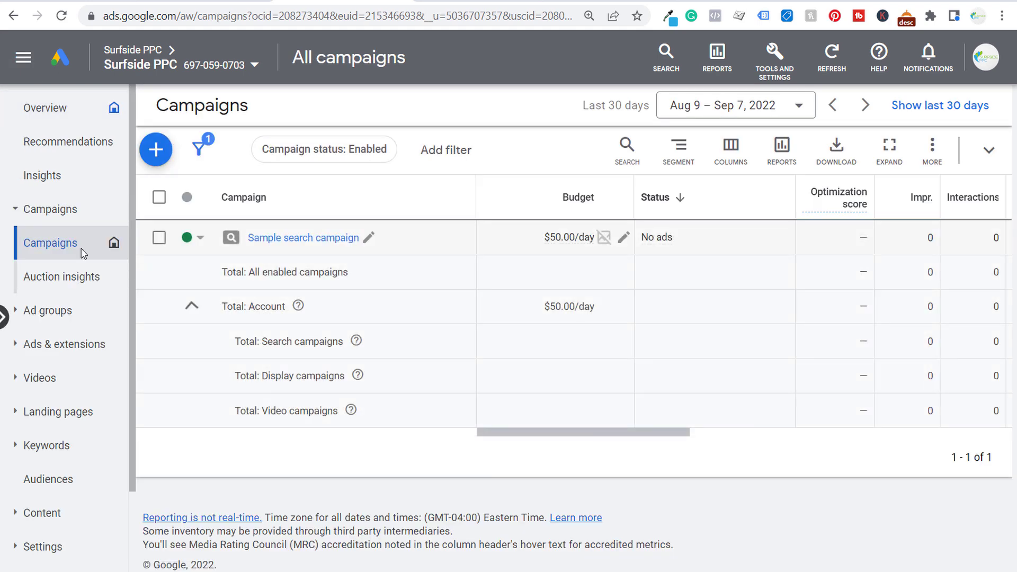
Start a new campaign with the Leads objective and add the "90 Second Phone Call" custom goal to its conversion goals
click(158, 159)
click(178, 165)
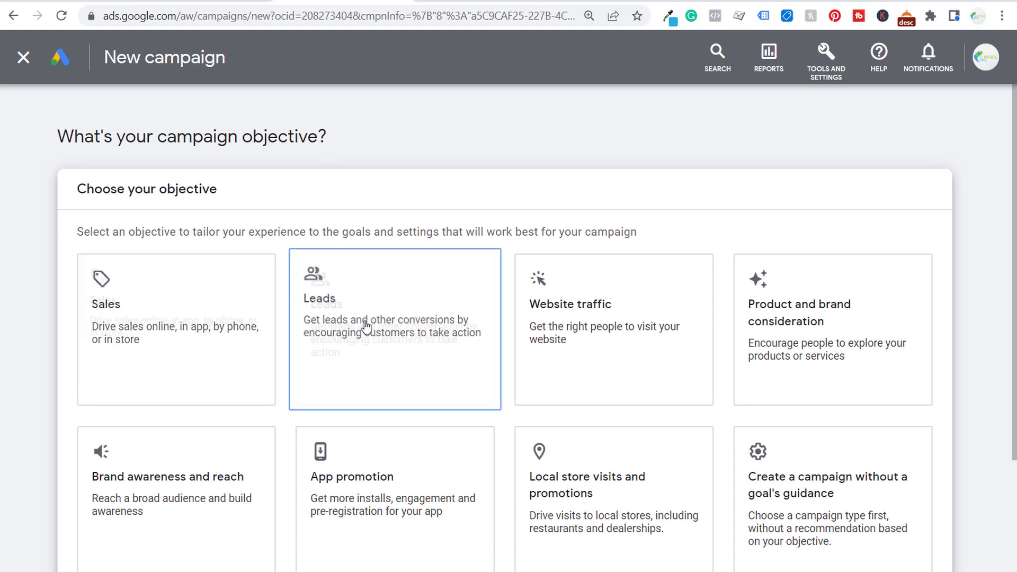
scroll(795, 466, down, 1)
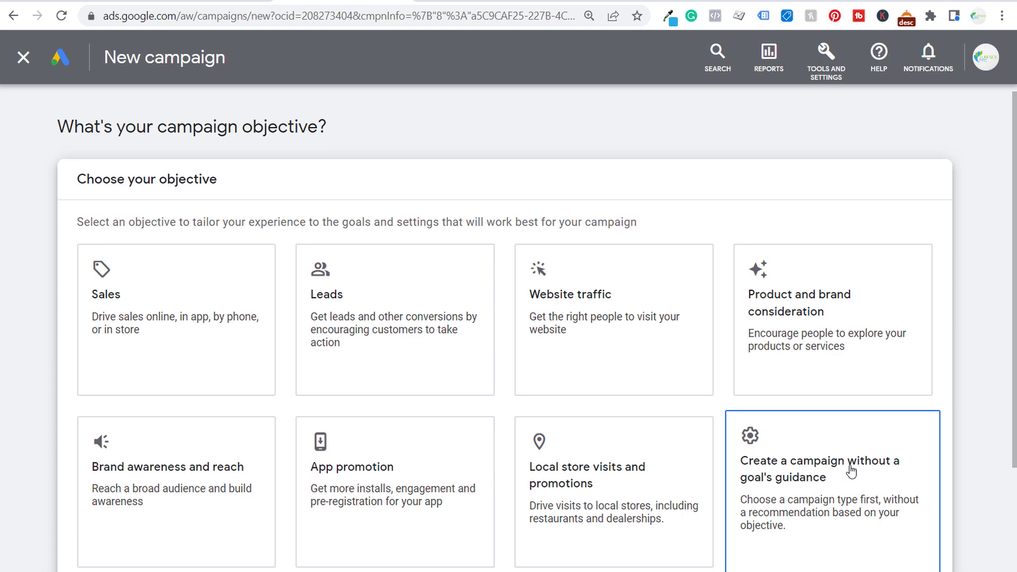
click(370, 281)
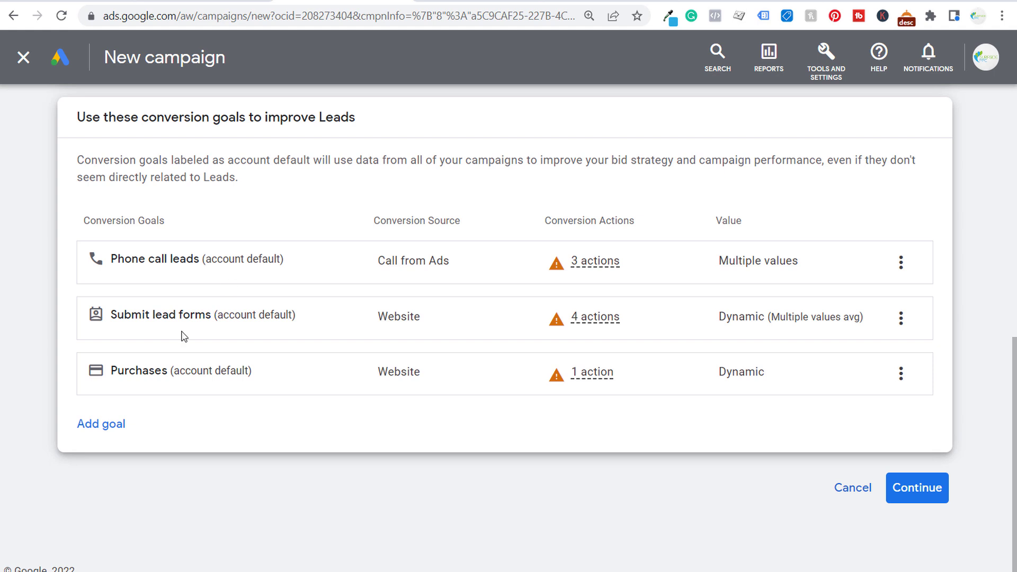
click(99, 425)
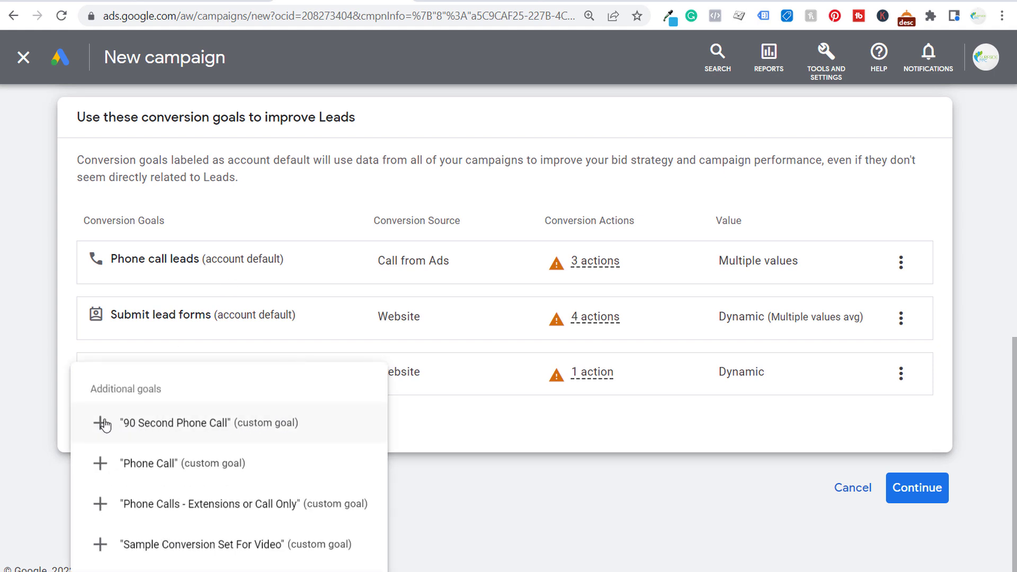
click(101, 425)
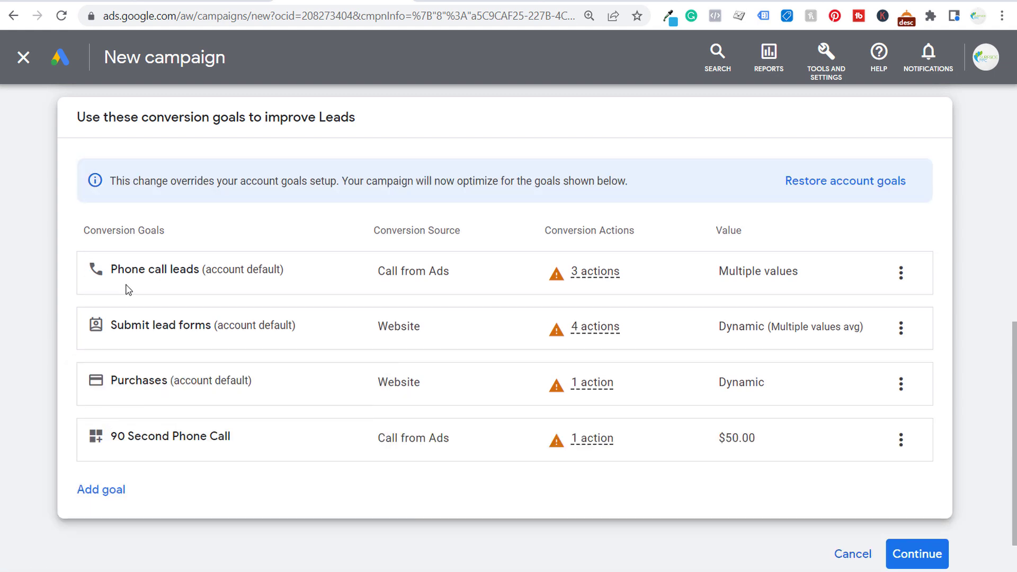
Remove the Purchases, Submit lead forms and Phone call leads goals from the campaign's conversion goals
click(903, 390)
click(926, 397)
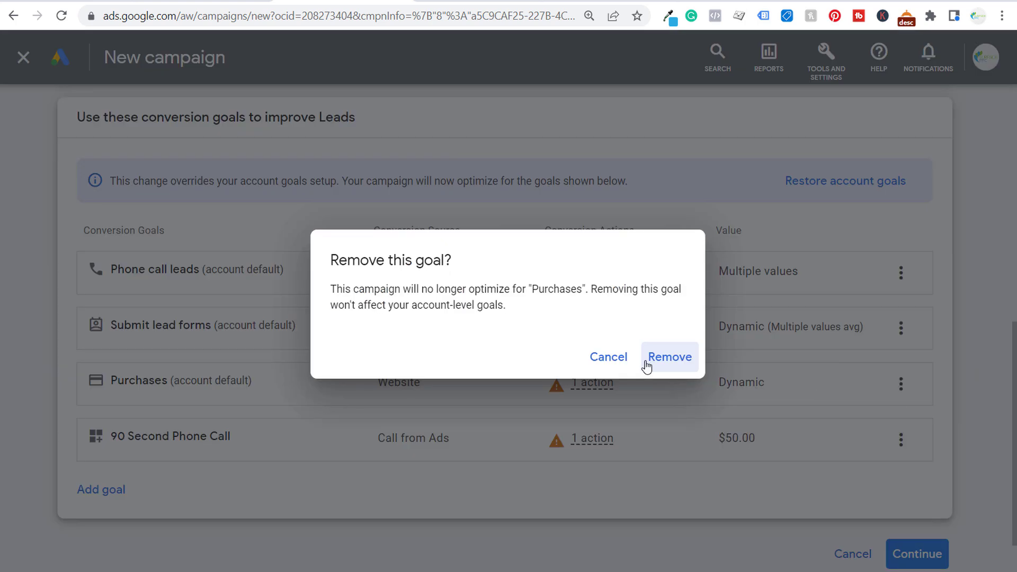
click(659, 358)
click(900, 328)
click(901, 334)
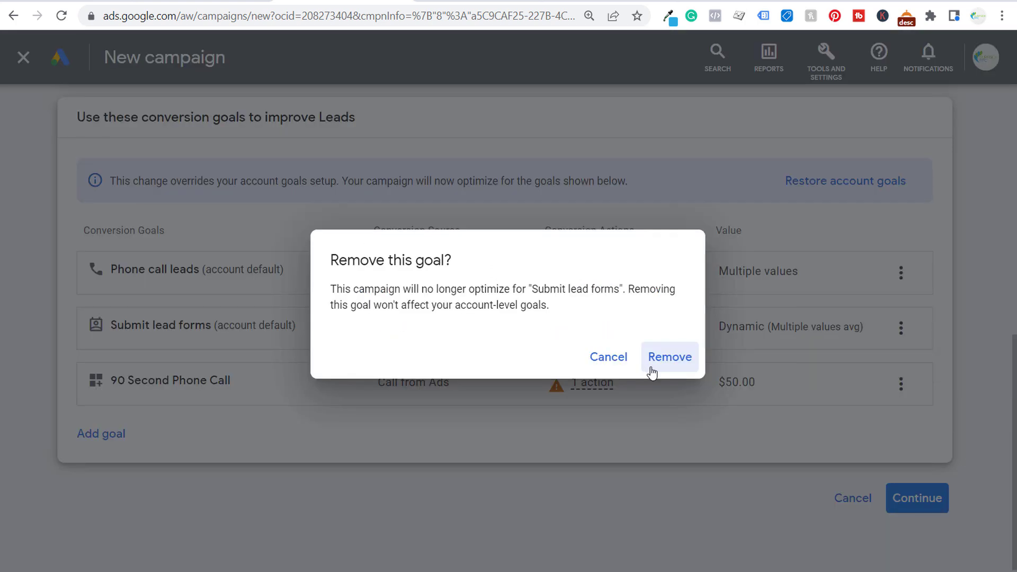
click(669, 367)
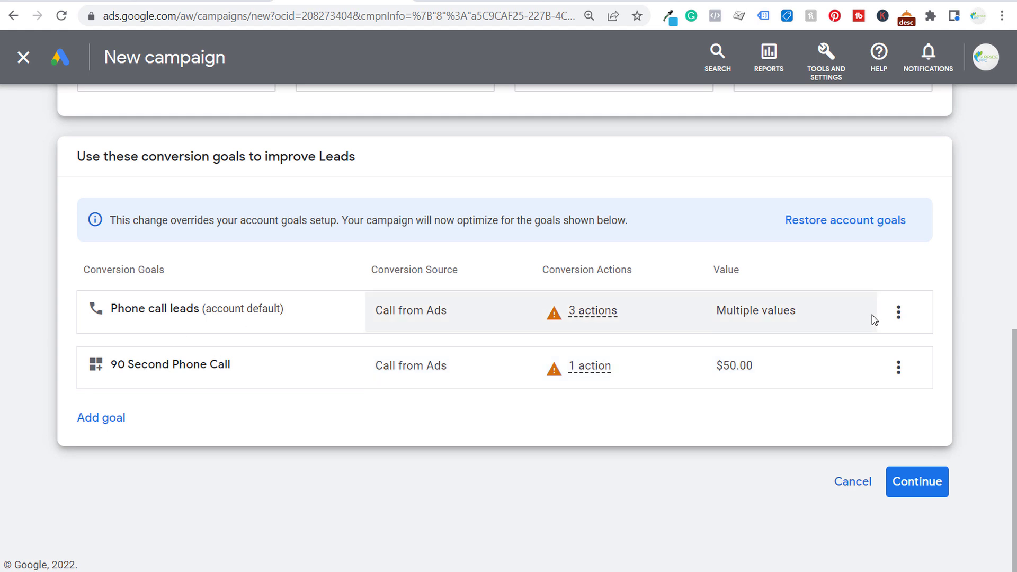
click(901, 312)
click(901, 328)
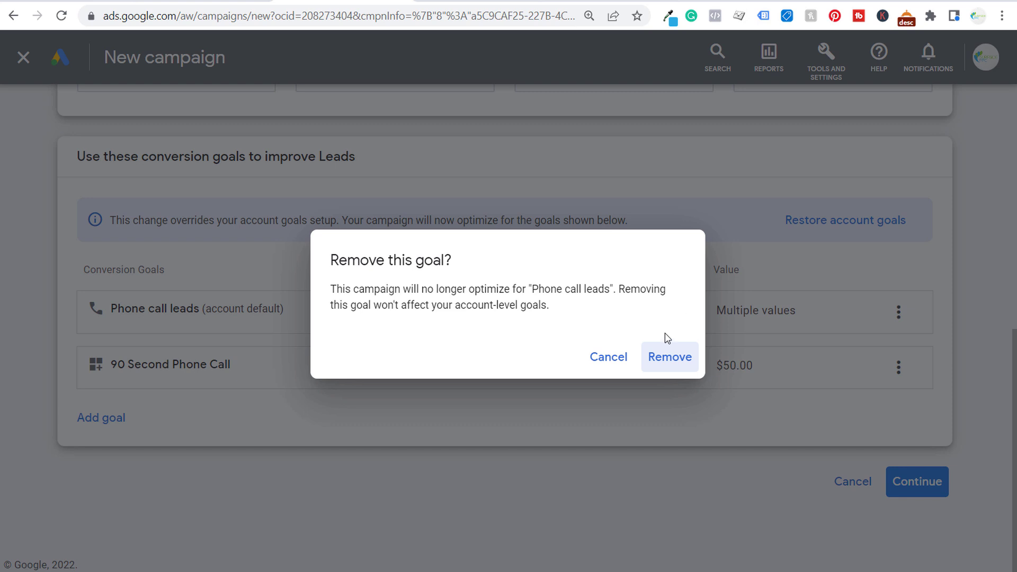
click(667, 357)
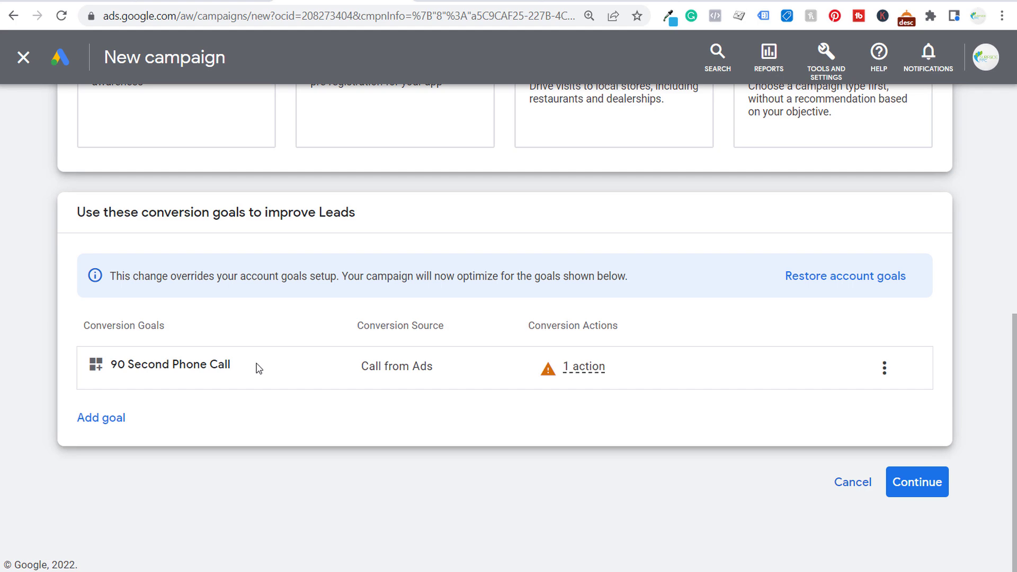
Choose the Search campaign type and enable Phone calls, entering the business phone number copied from the website's Contact Us page
click(916, 498)
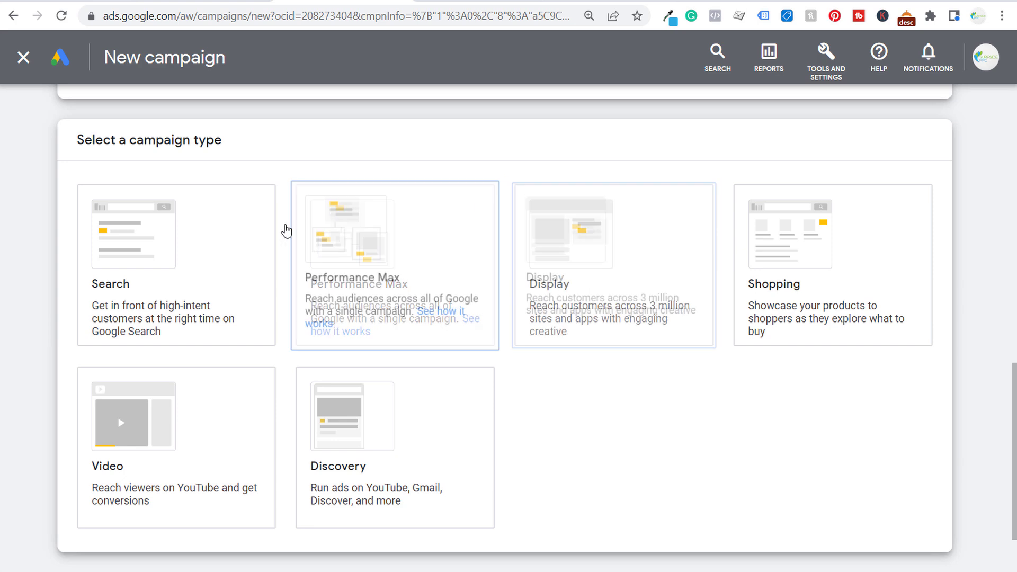
click(209, 243)
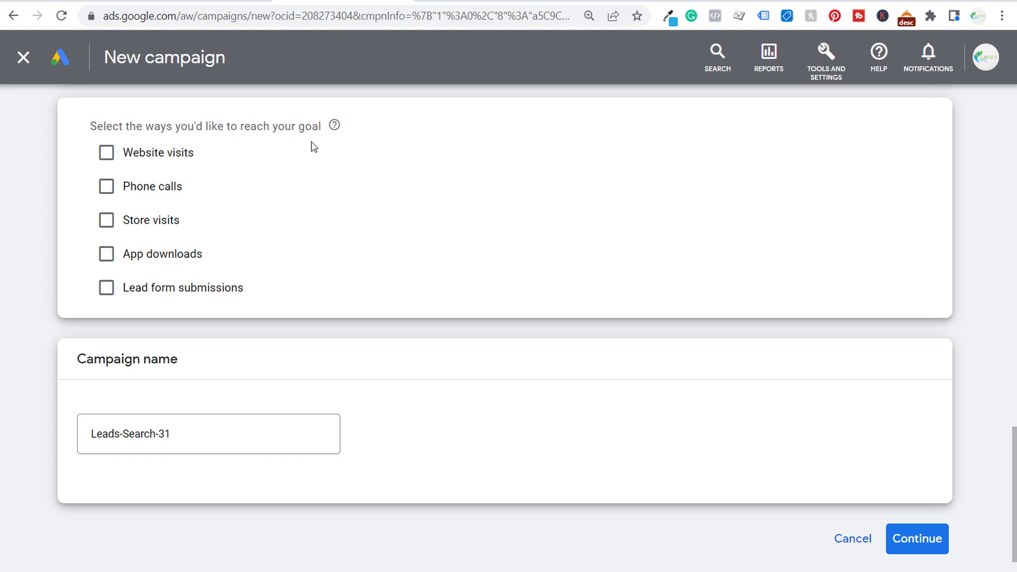
click(107, 191)
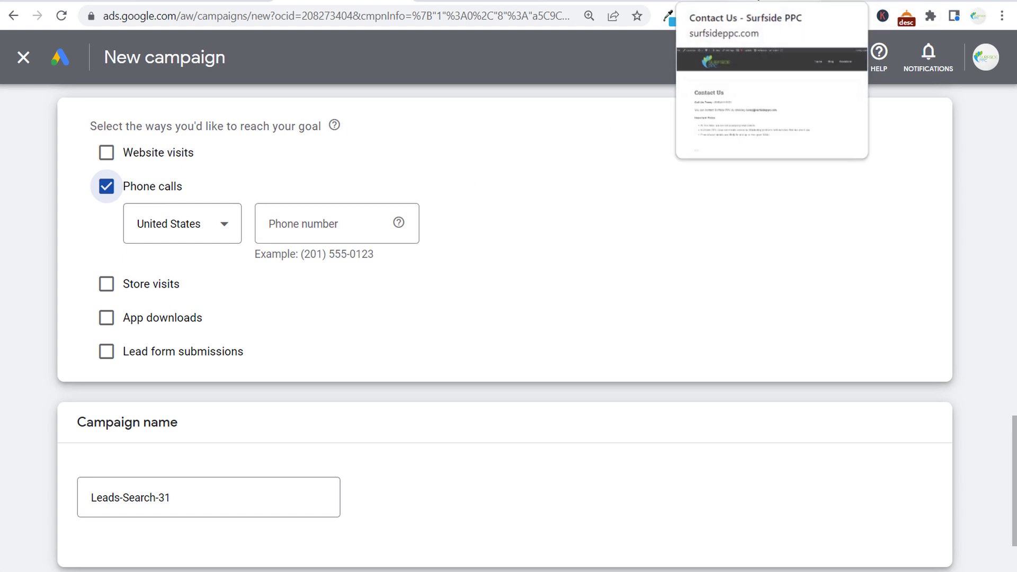
click(742, 3)
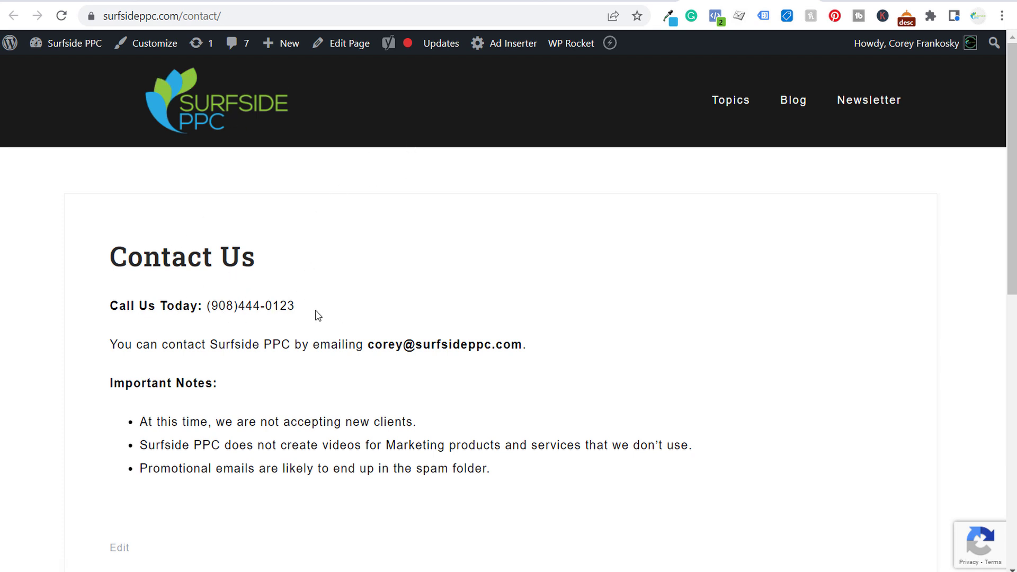
drag(298, 308, 208, 316)
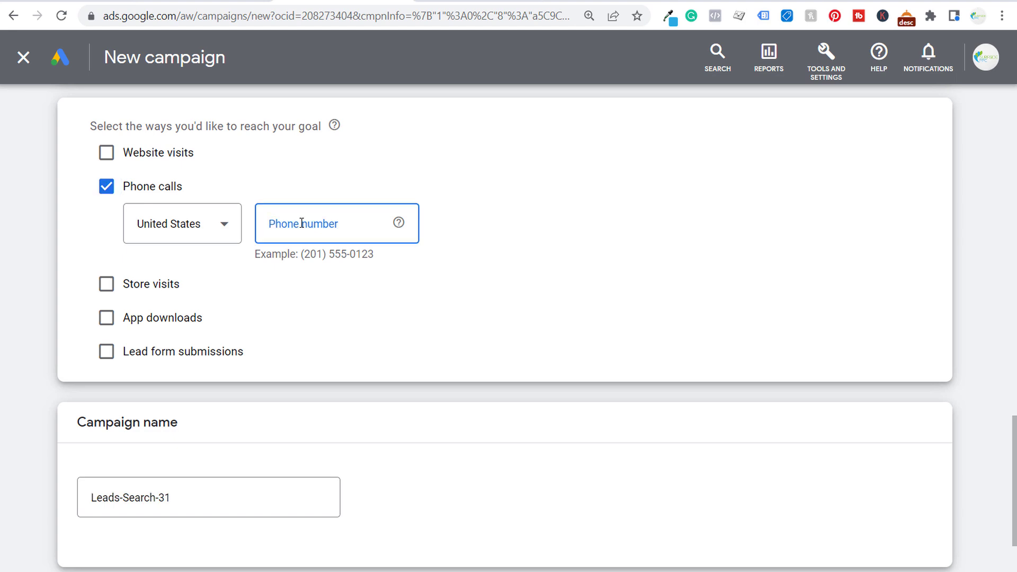
key(ctrl+v)
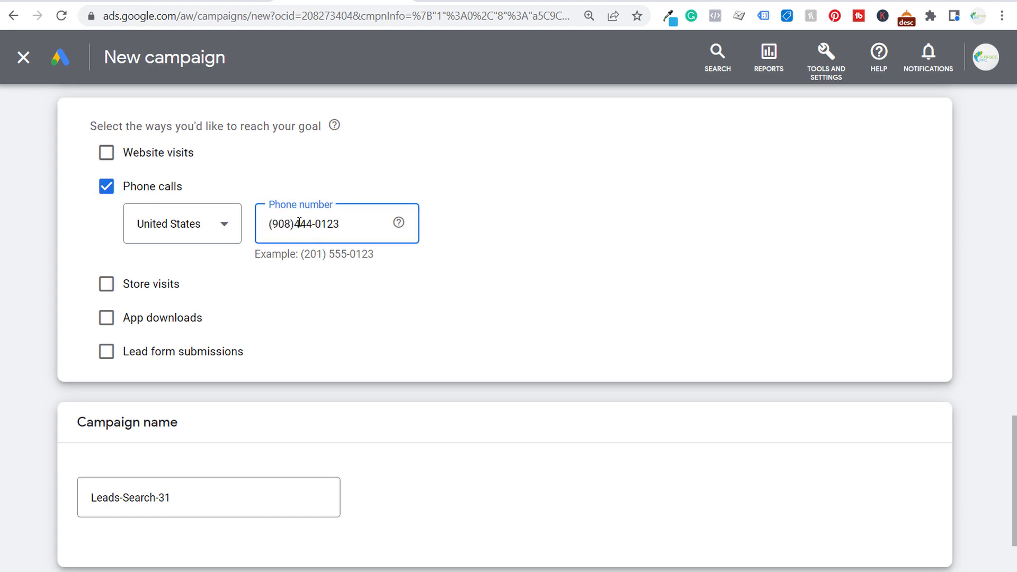
drag(385, 260, 300, 256)
click(519, 273)
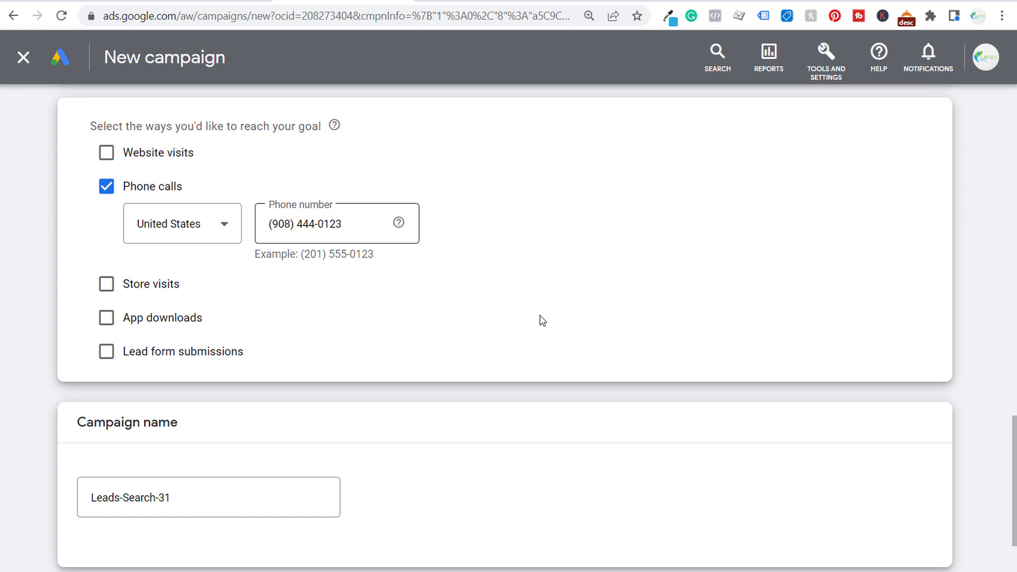
Name the campaign "Surfside Plumbing" and continue to the bidding settings
scroll(540, 317, down, 3)
drag(230, 377, 90, 377)
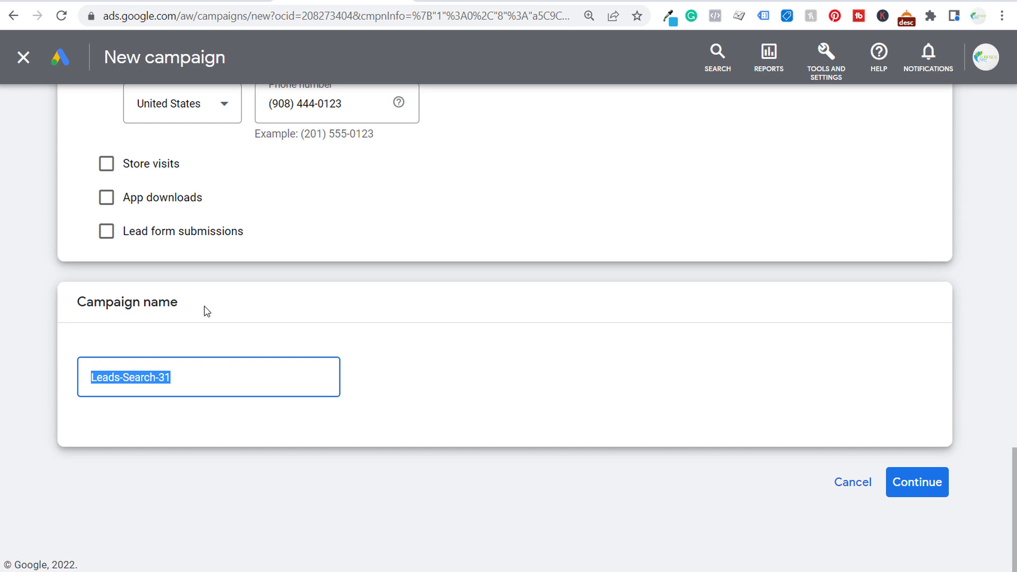
text(Surfside Plumbing)
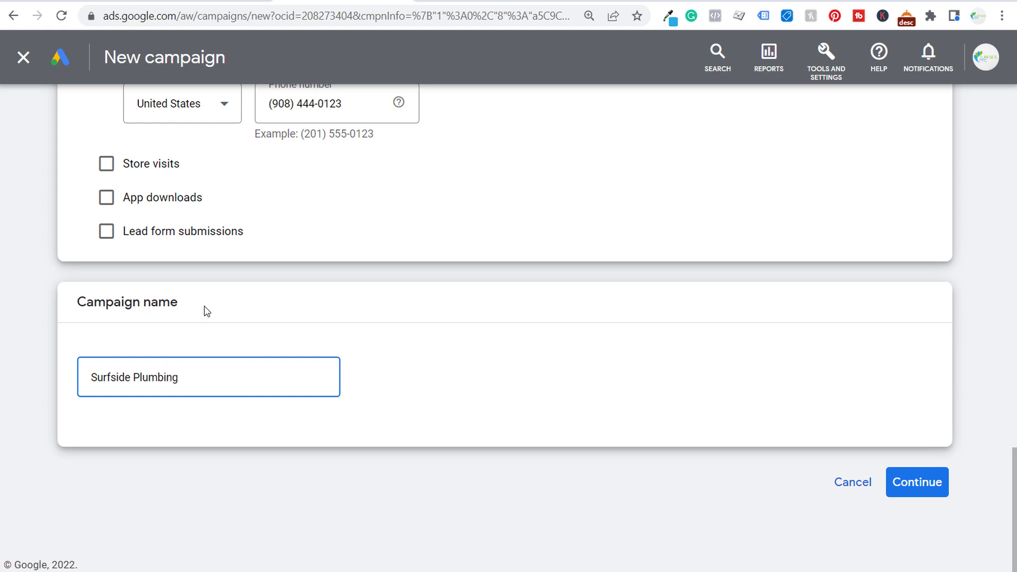
drag(207, 312, 184, 328)
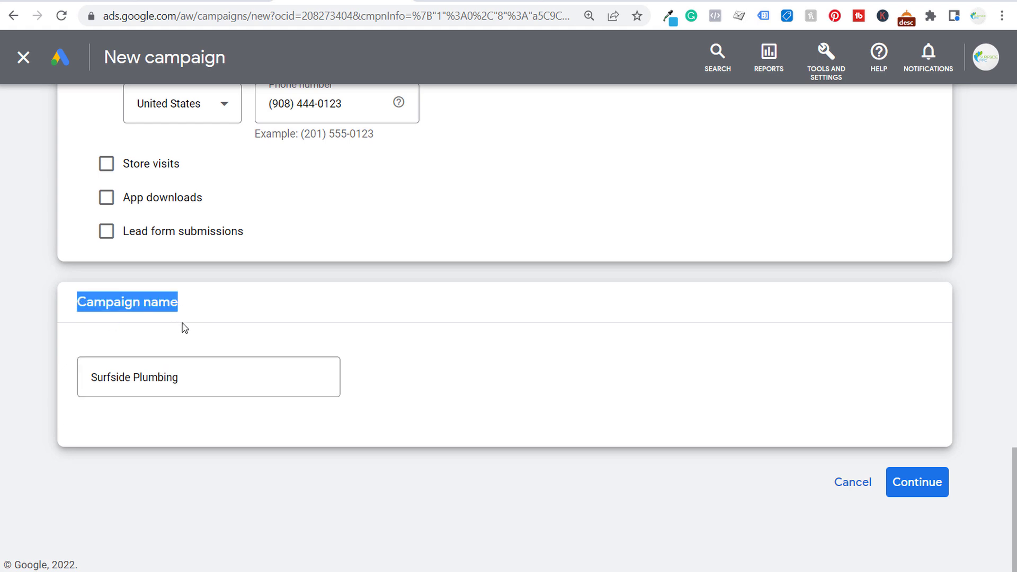
click(168, 303)
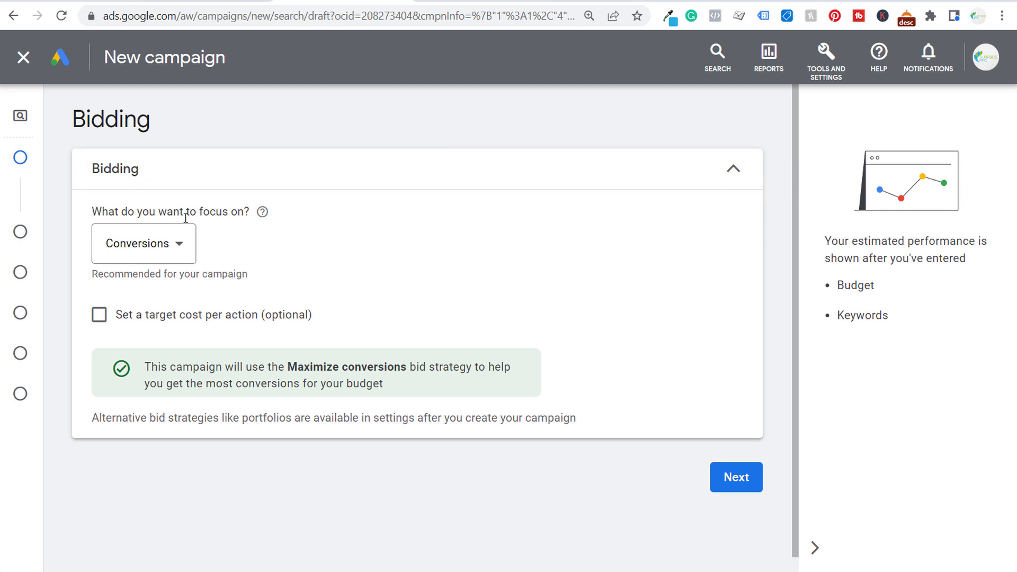
Set the bidding focus to Conversion value and review the resulting bid strategy note
click(159, 241)
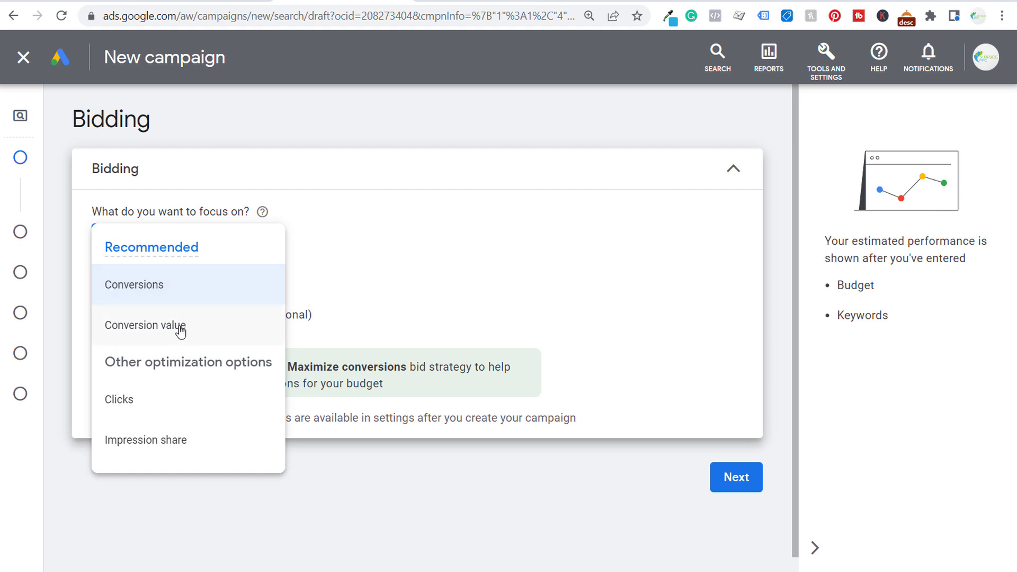
mouse_move(181, 331)
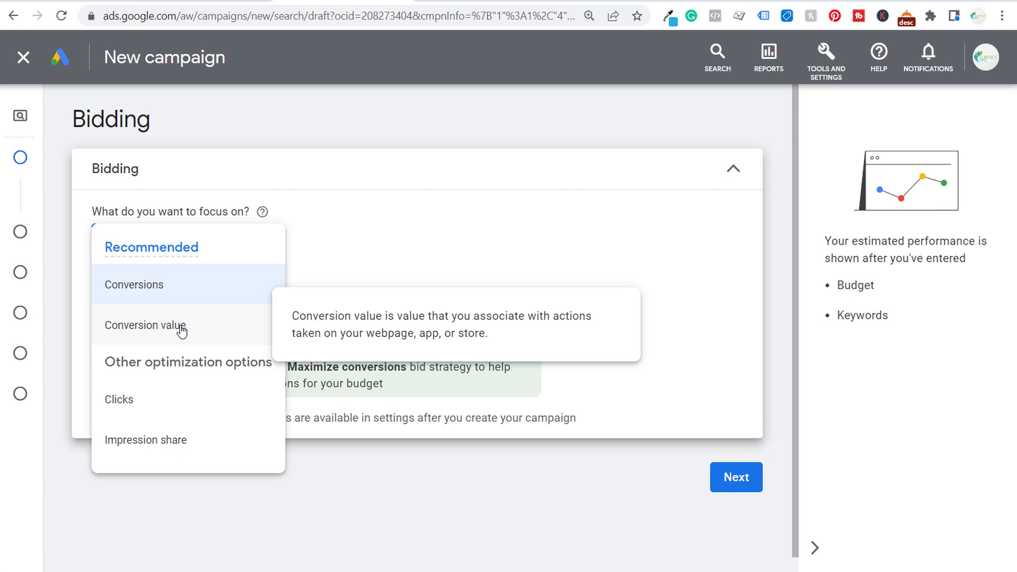
click(188, 329)
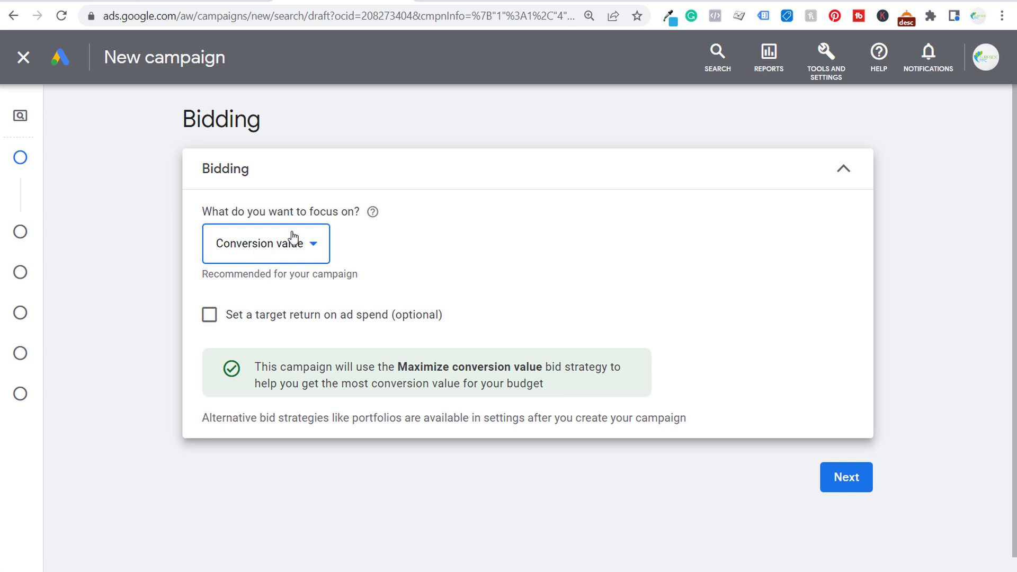
drag(292, 366, 515, 364)
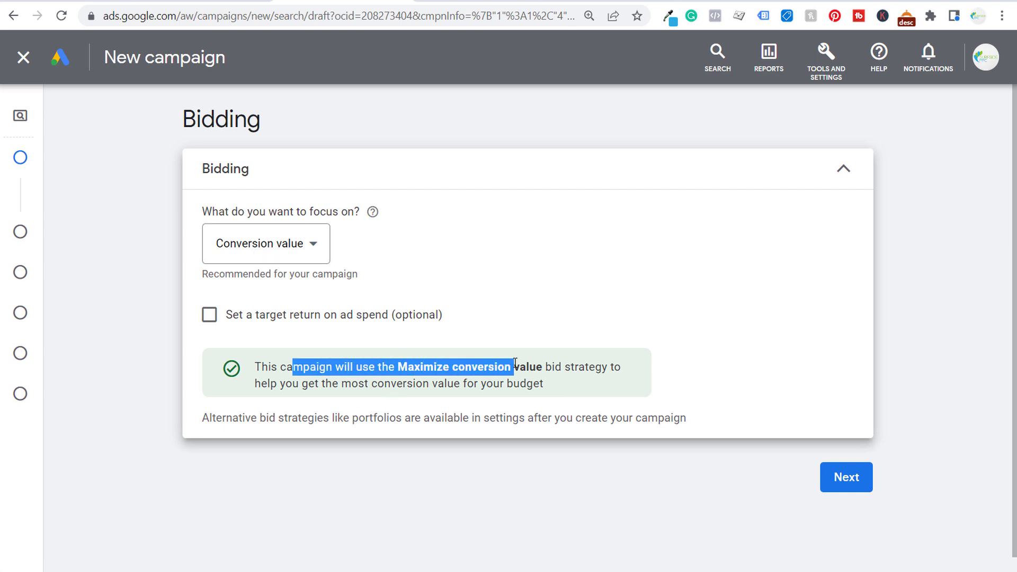
click(587, 368)
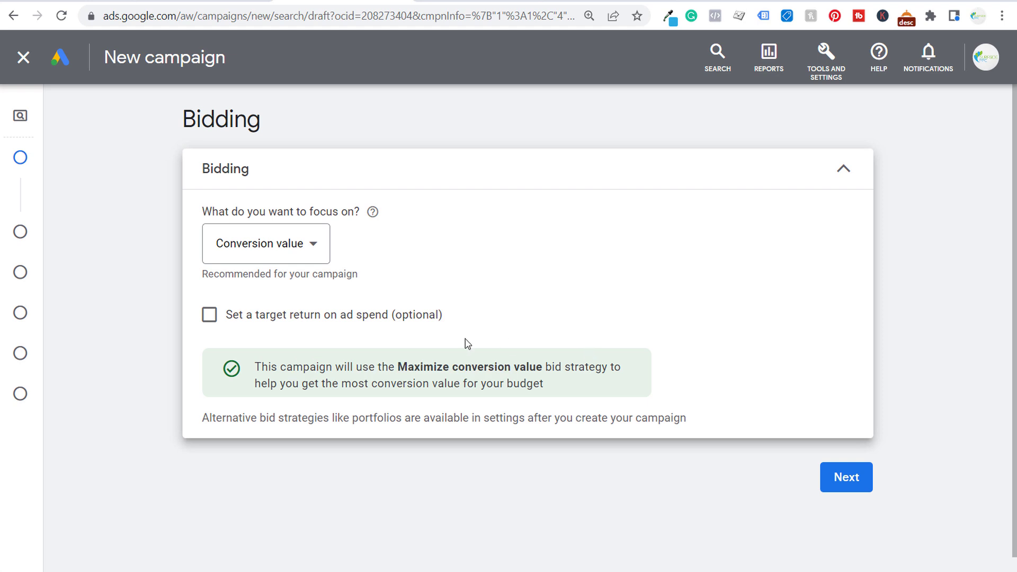
Enable a target return on ad spend of 150% and proceed to the campaign settings
click(209, 316)
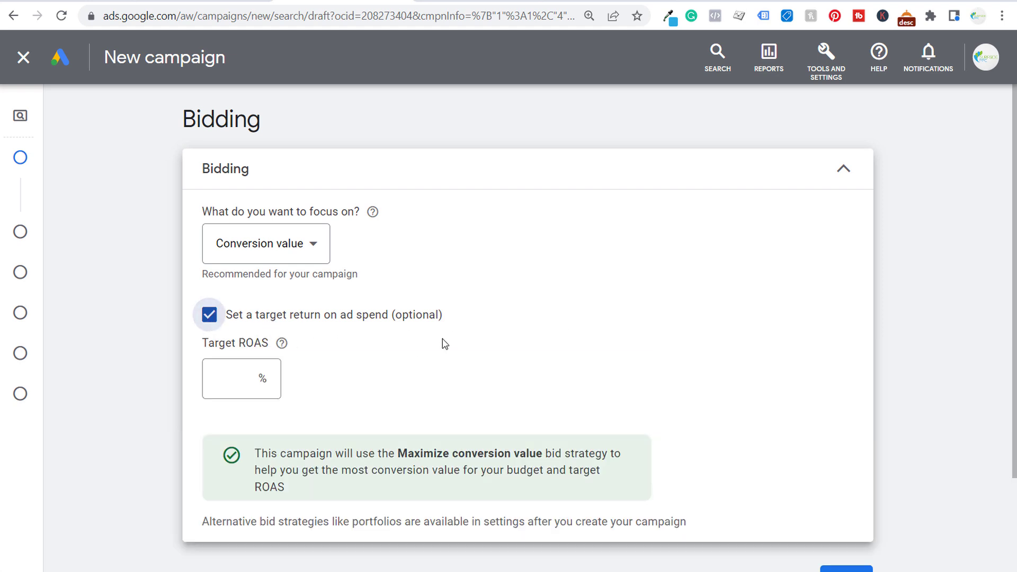
click(242, 380)
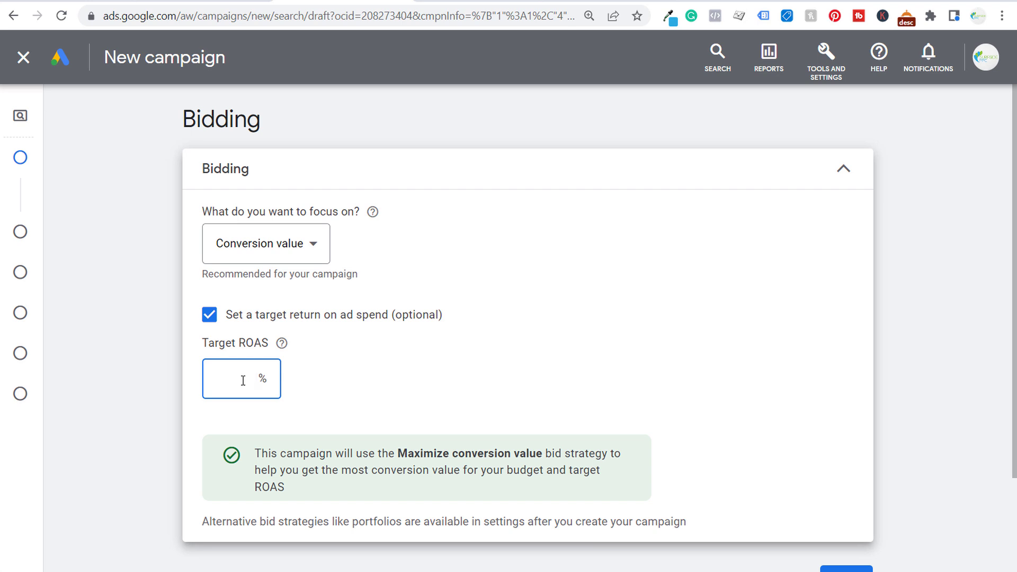
click(414, 352)
scroll(143, 302, down, 2)
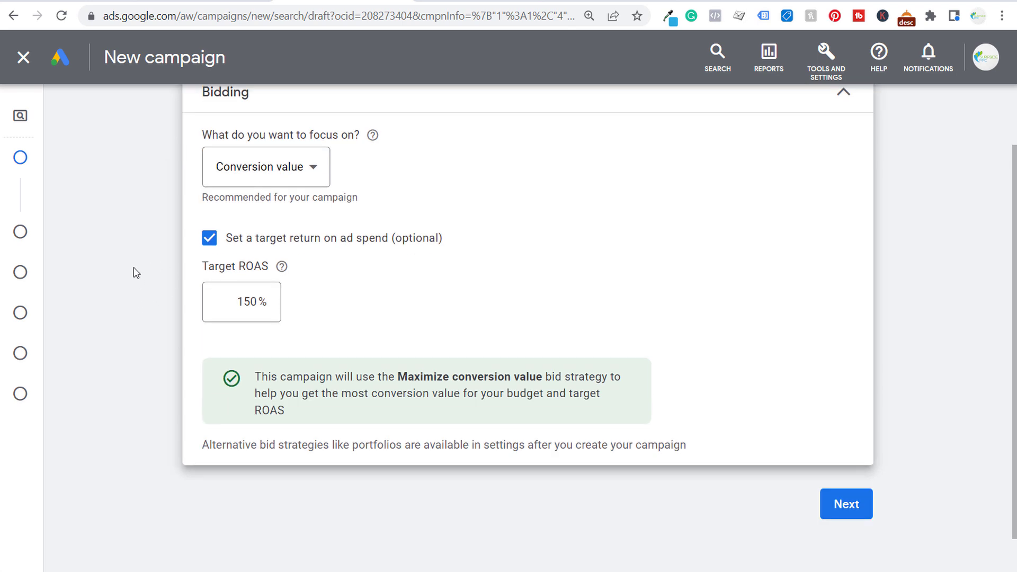
click(853, 507)
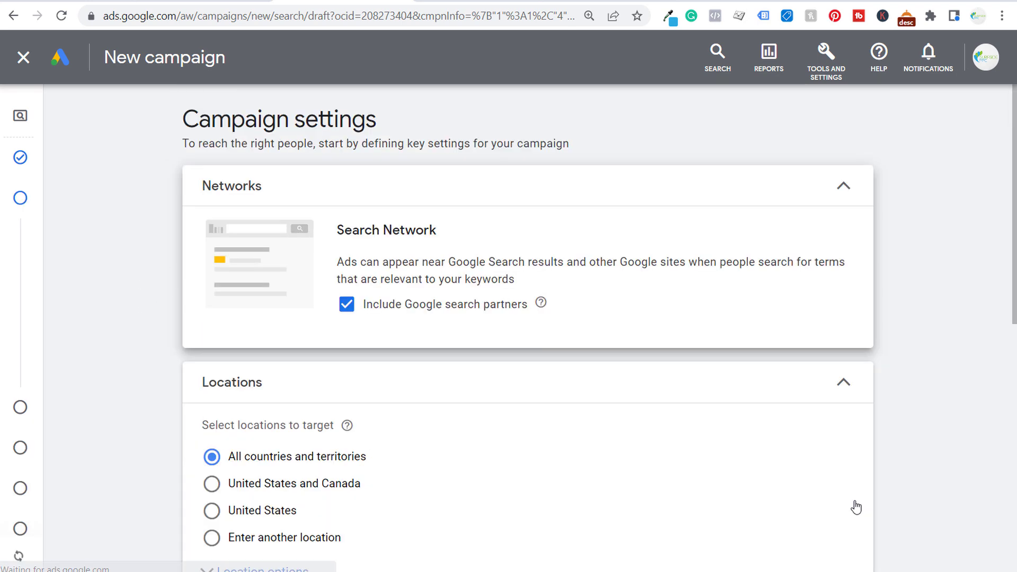
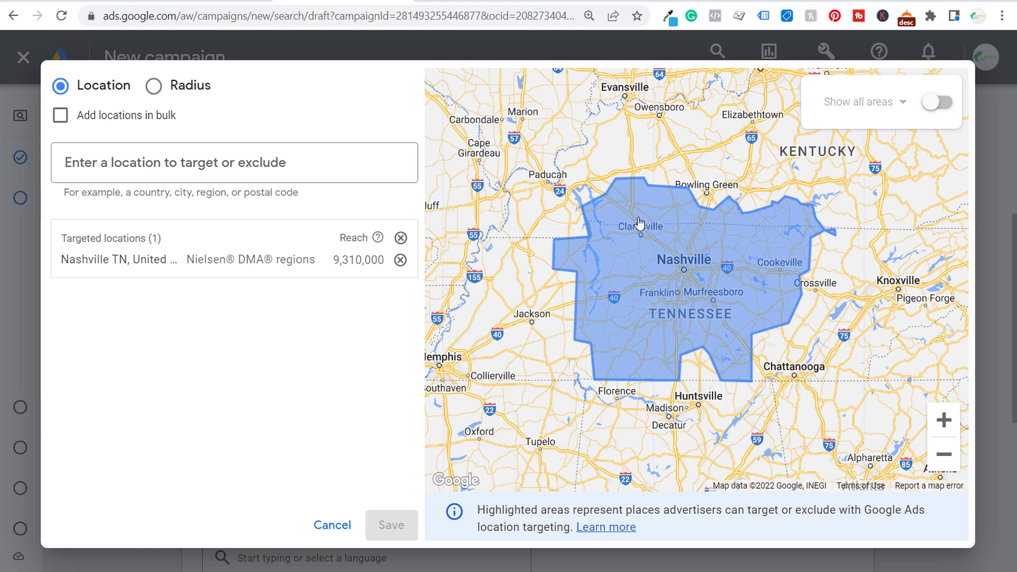
Leave the advanced location search and set the location targeting option to "Presence: People in or regularly in your targeted locations"
click(332, 525)
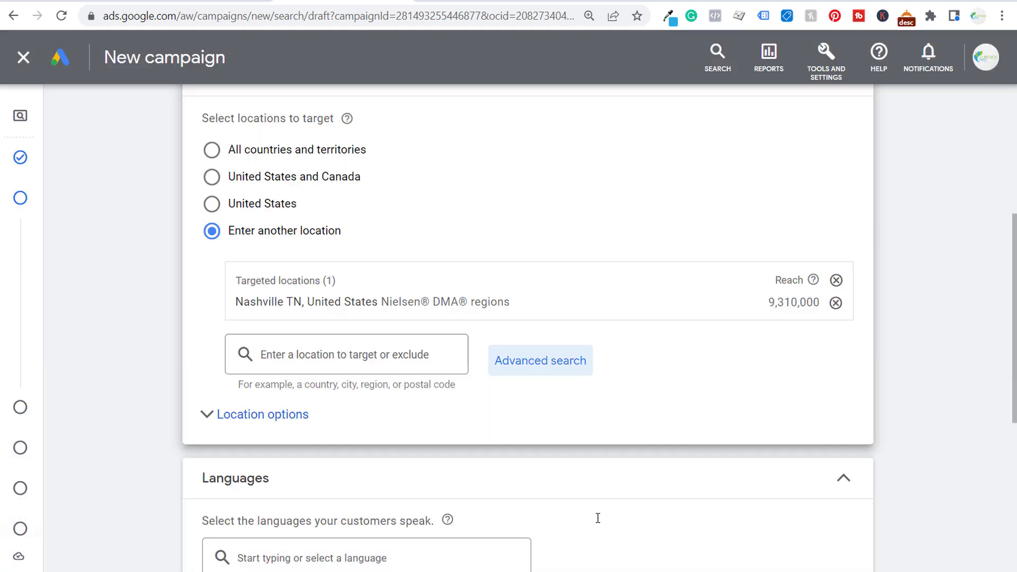
click(228, 415)
scroll(149, 313, down, 3)
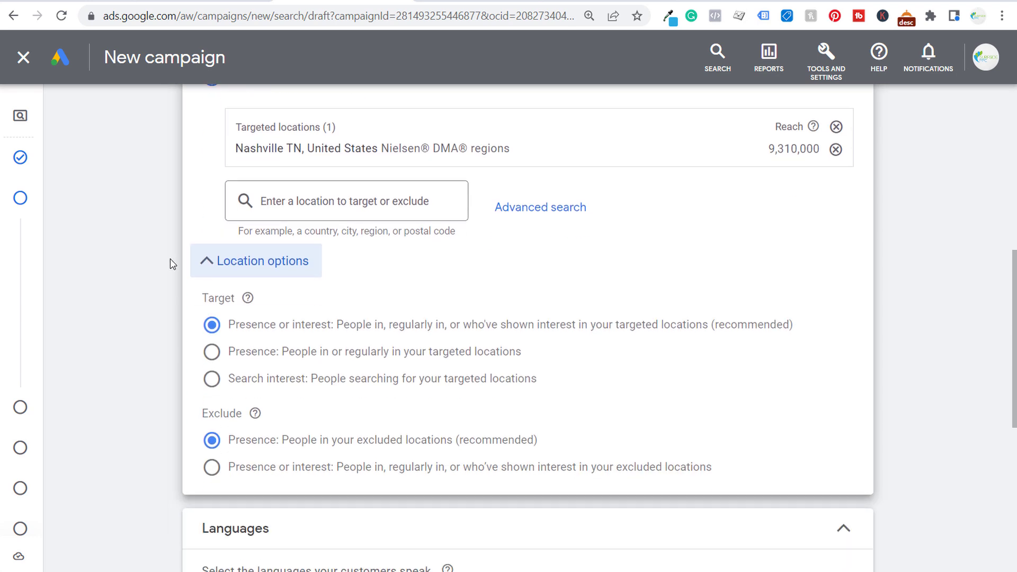
click(214, 353)
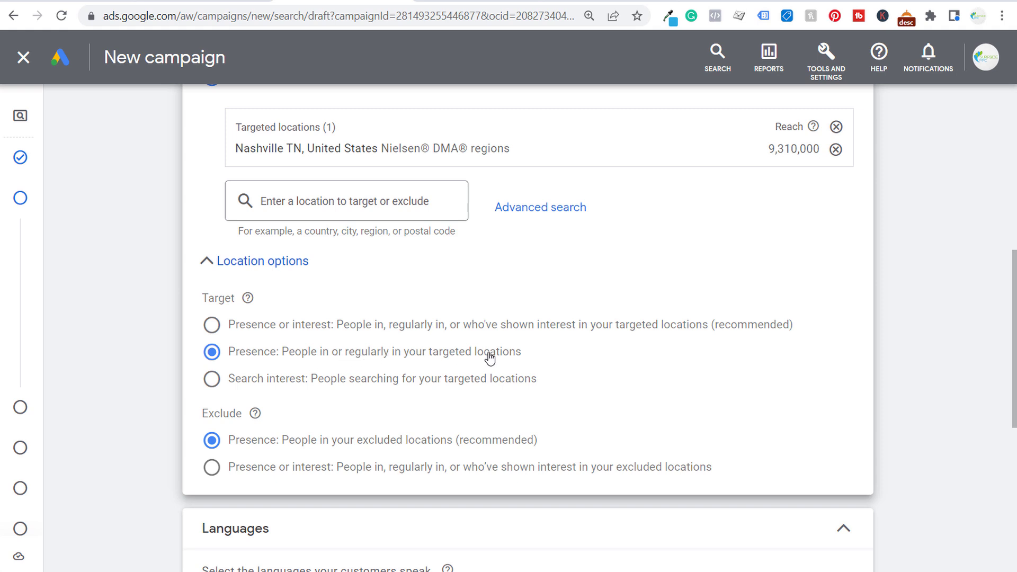
scroll(106, 313, down, 3)
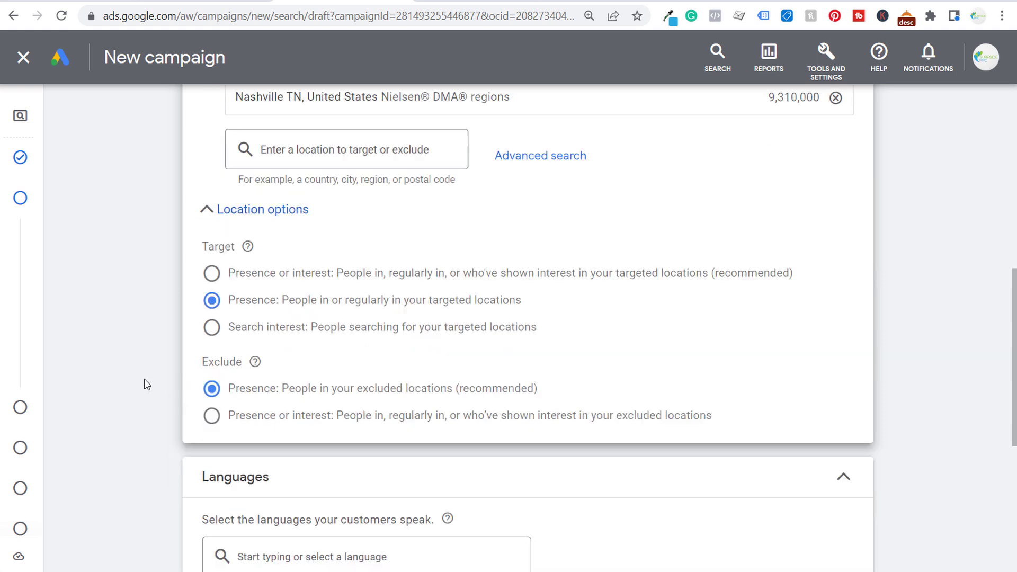
Keep the location options and English as the campaign language, and open the audience segments settings
scroll(106, 312, down, 1)
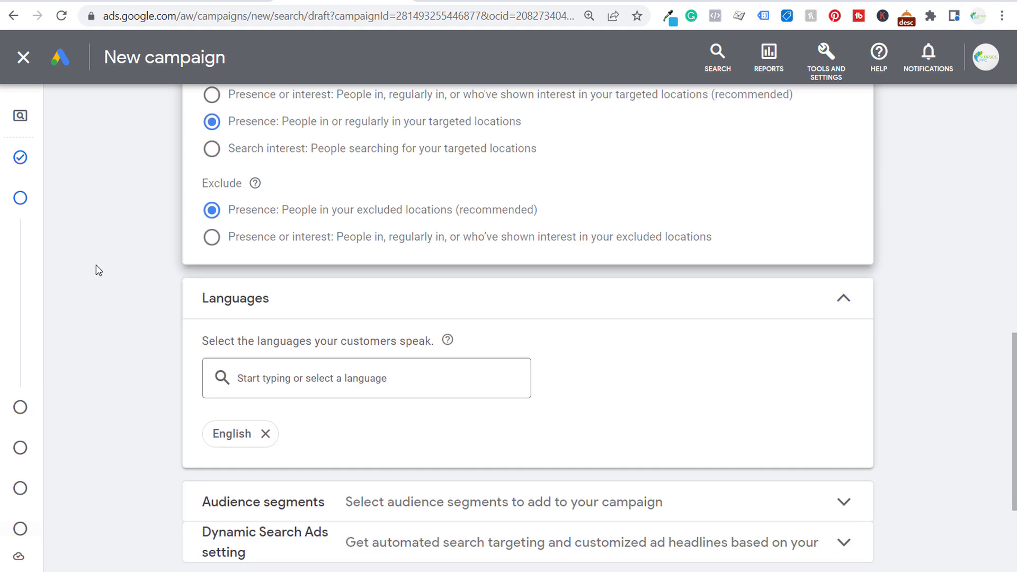
scroll(253, 228, up, 1)
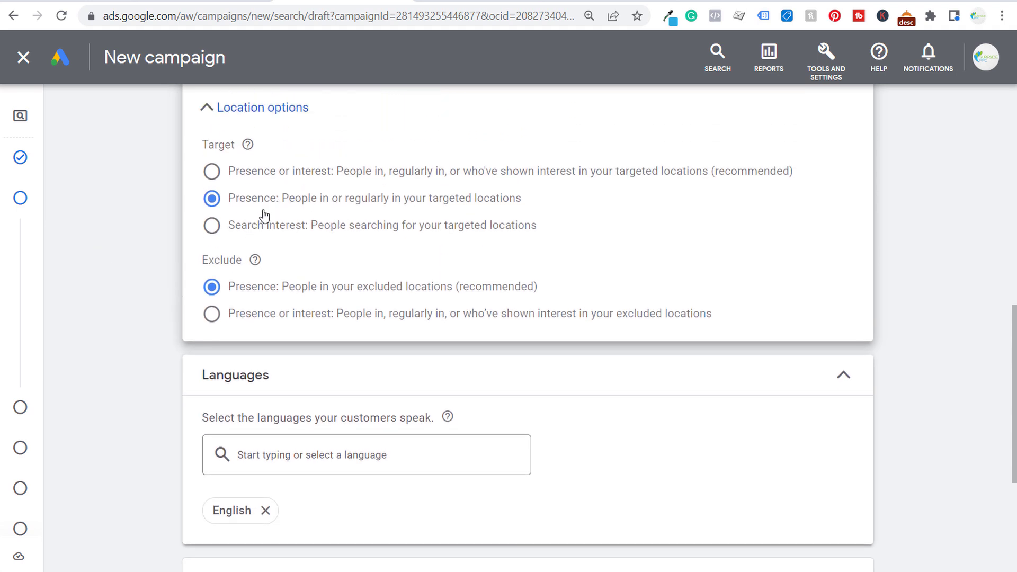
scroll(82, 263, down, 1)
scroll(81, 262, down, 1)
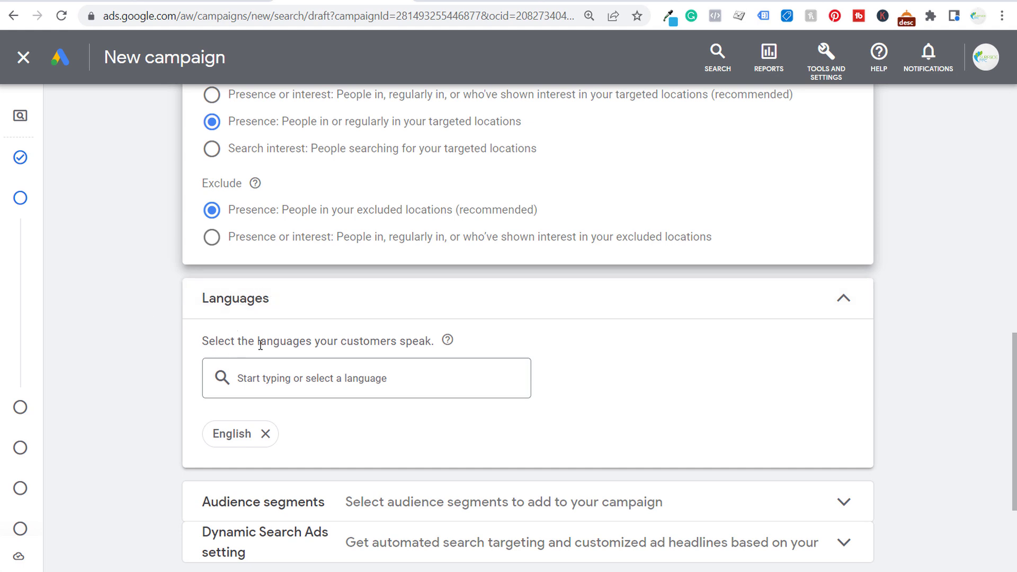
scroll(152, 289, down, 1)
scroll(146, 280, down, 2)
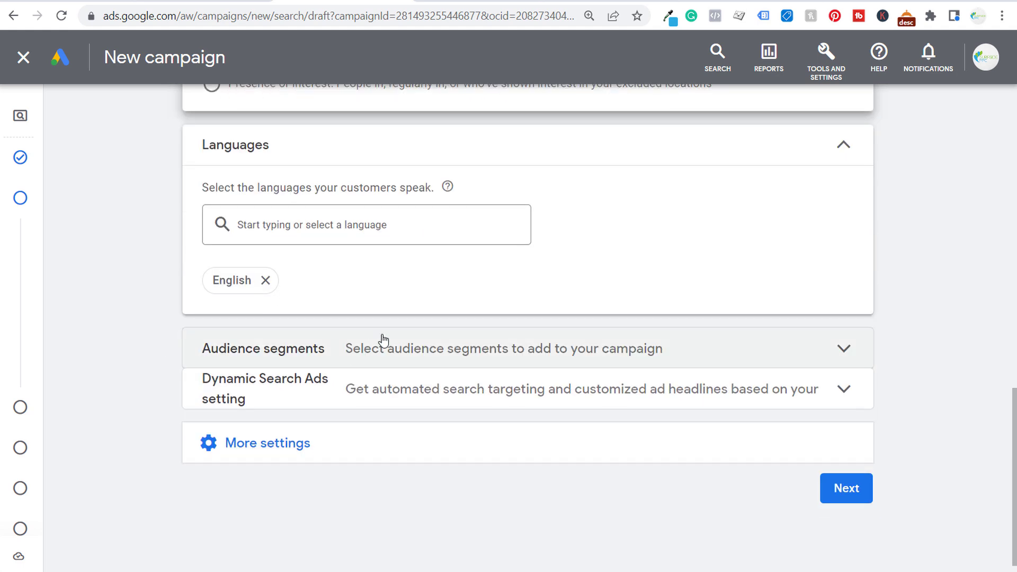
click(390, 355)
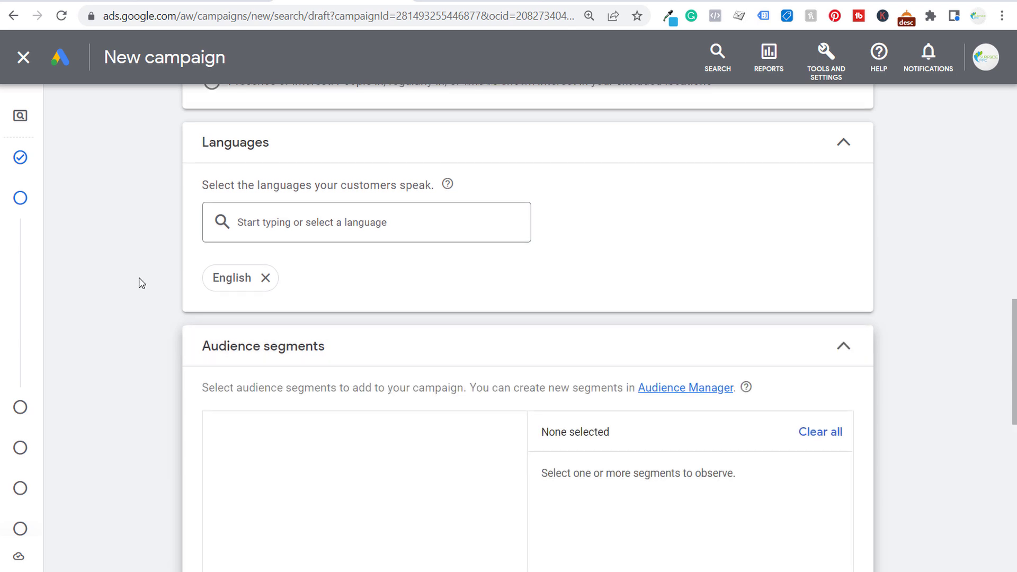
scroll(152, 245, down, 3)
scroll(156, 233, down, 2)
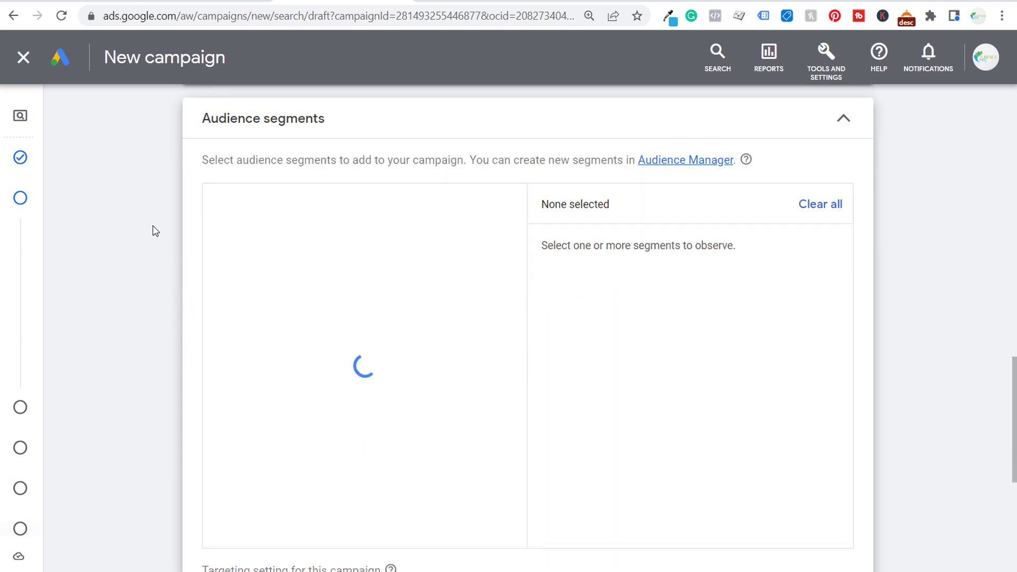
scroll(157, 225, down, 2)
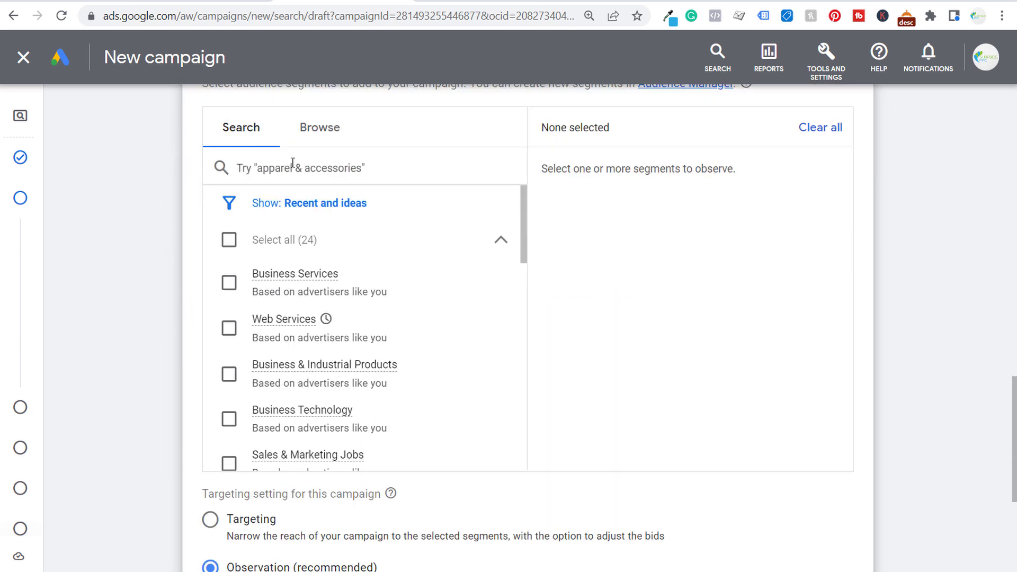
Search audience segments for "plumbing" and add the in-market segment Plumbing Services, keeping the Observation setting
text(plumbing)
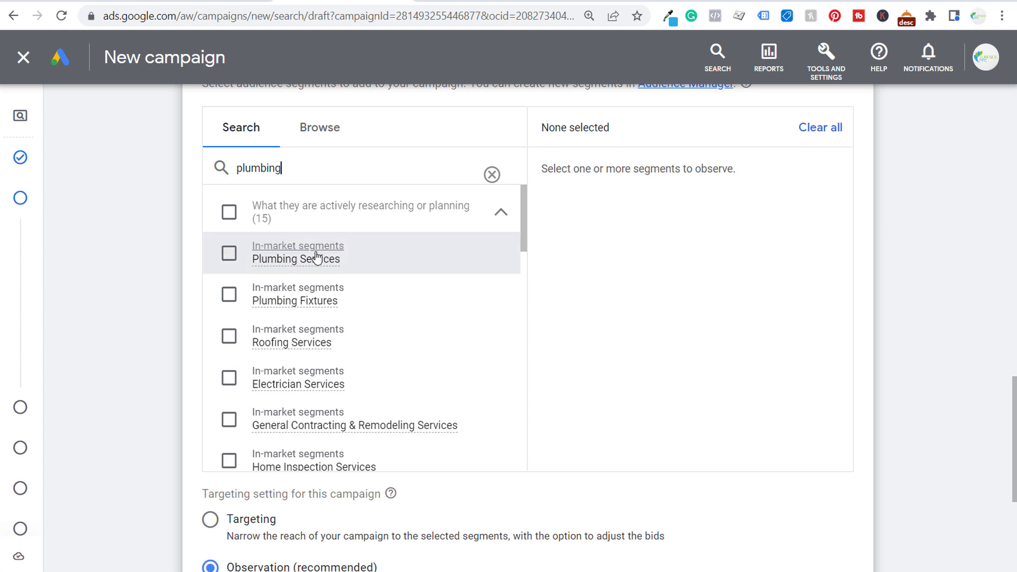
mouse_move(284, 265)
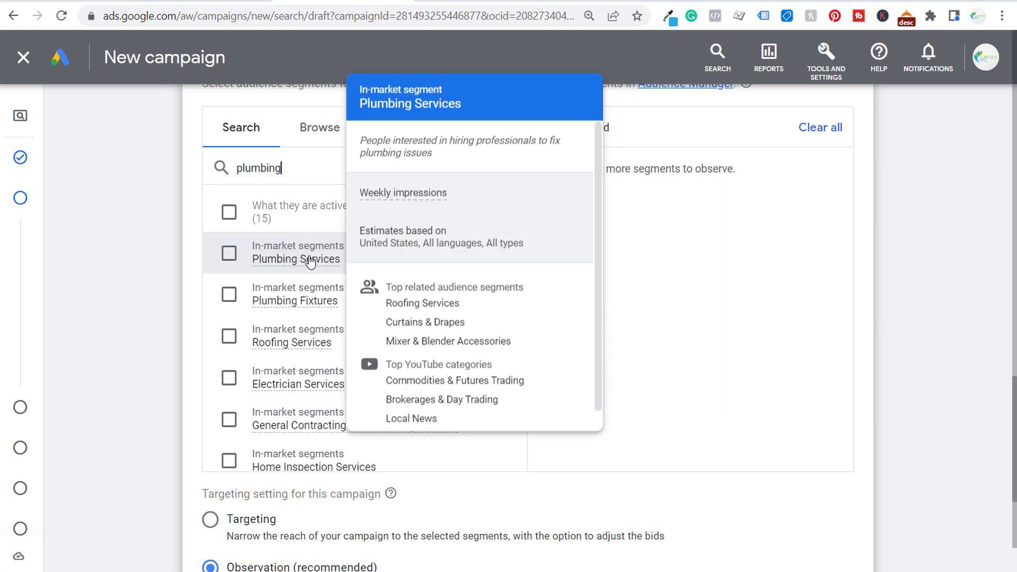
click(229, 254)
scroll(615, 333, down, 2)
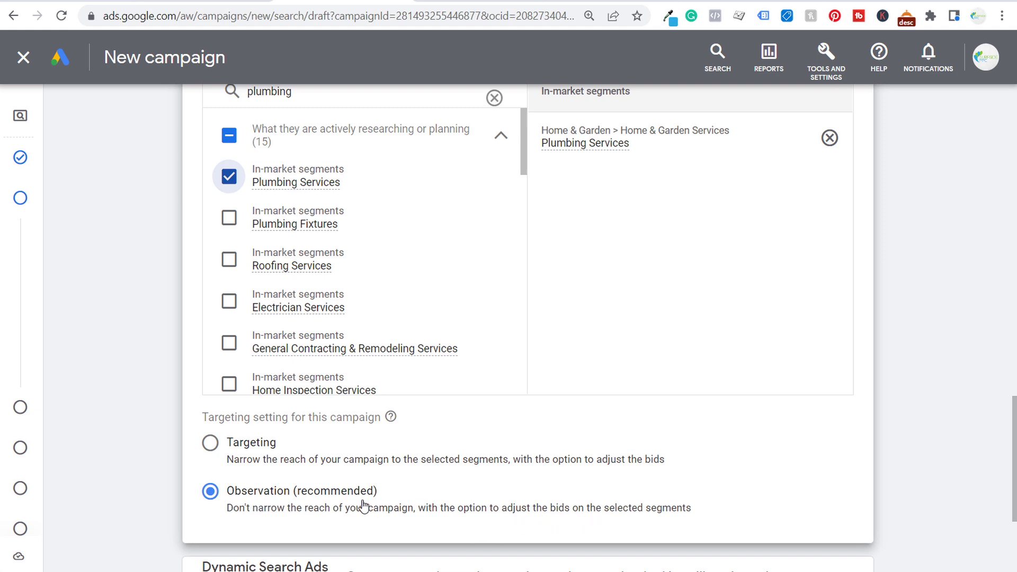
scroll(786, 193, up, 1)
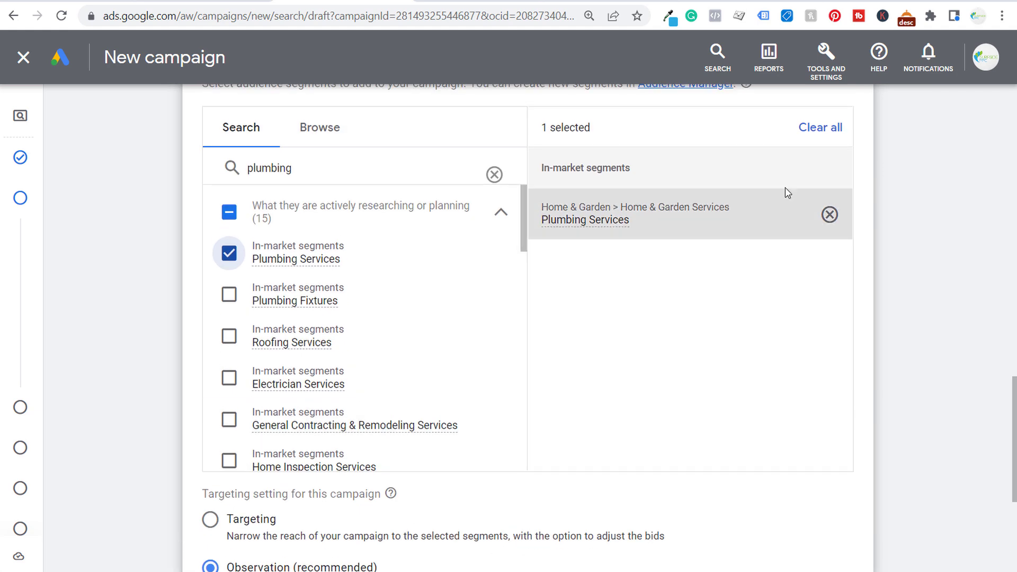
scroll(598, 285, up, 3)
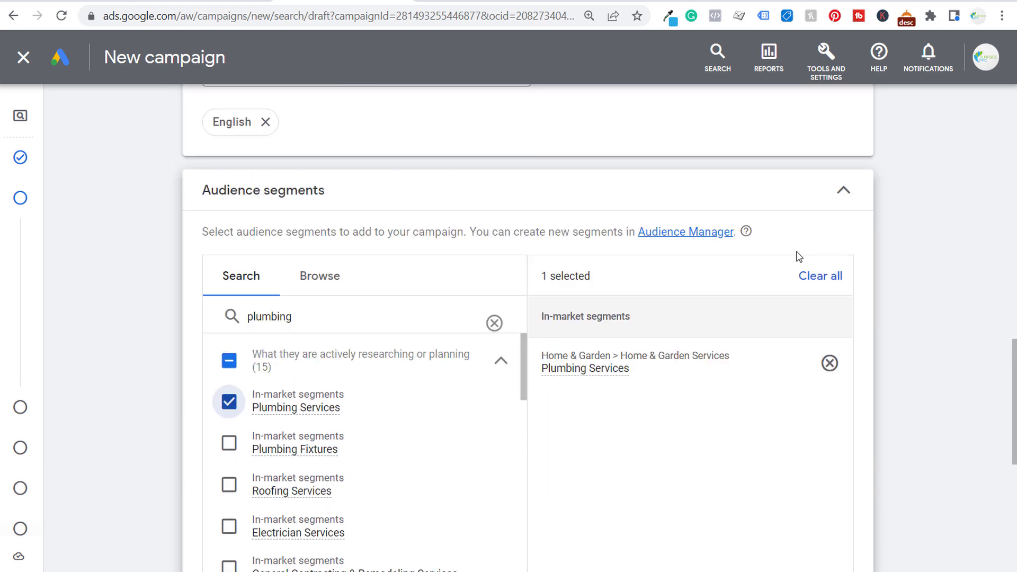
click(841, 200)
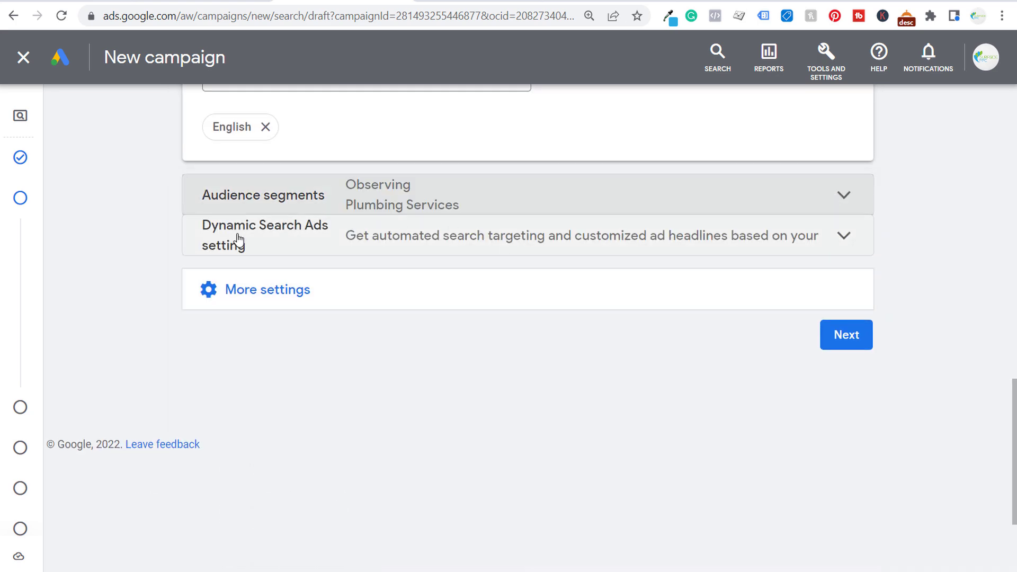
Check the Dynamic Search Ads setting, leave its website blank, and proceed to the keywords and ads stage
click(550, 237)
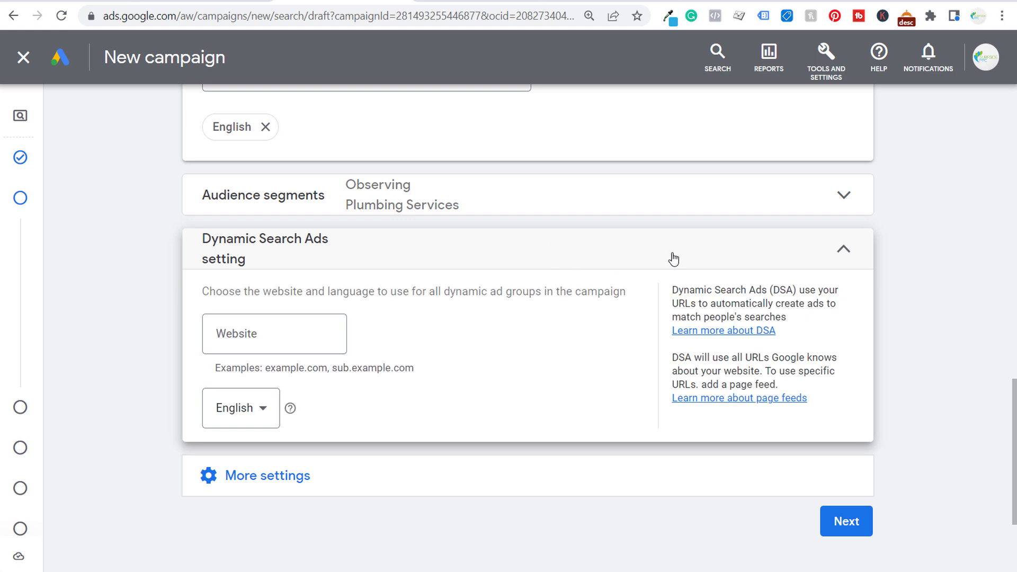
click(736, 257)
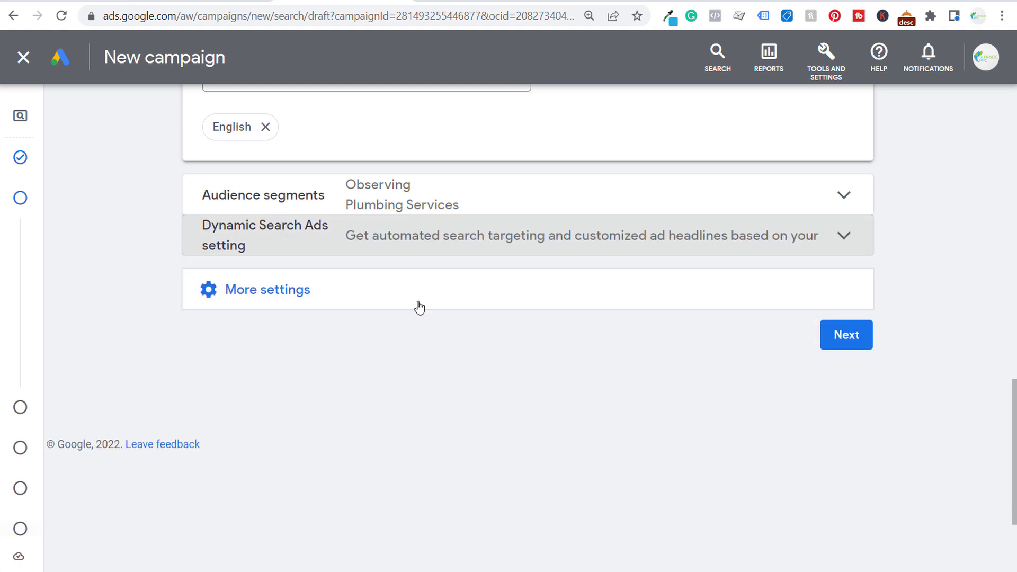
click(847, 344)
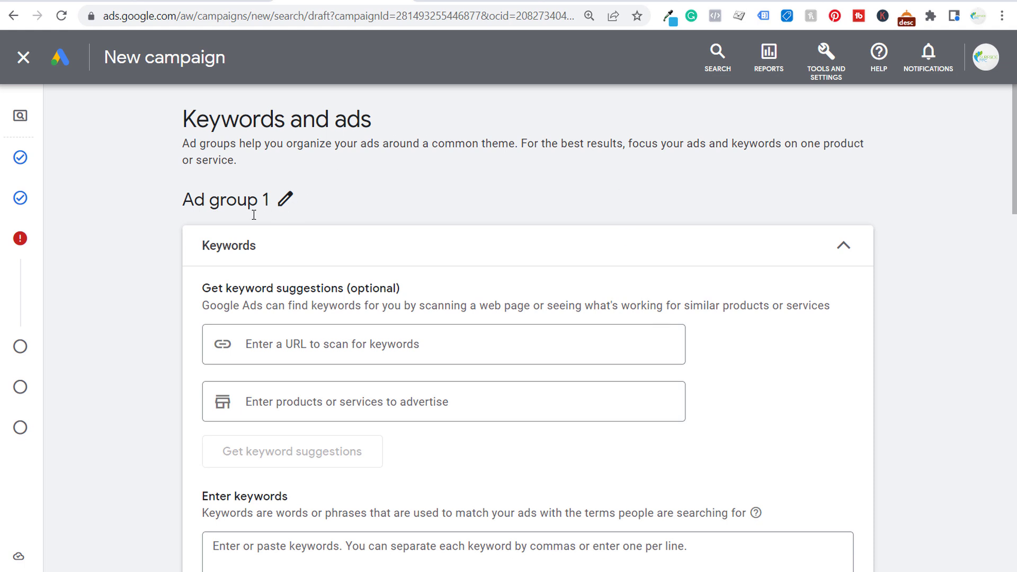
Rename the first ad group as "Plumbing Services"
scroll(109, 206, down, 1)
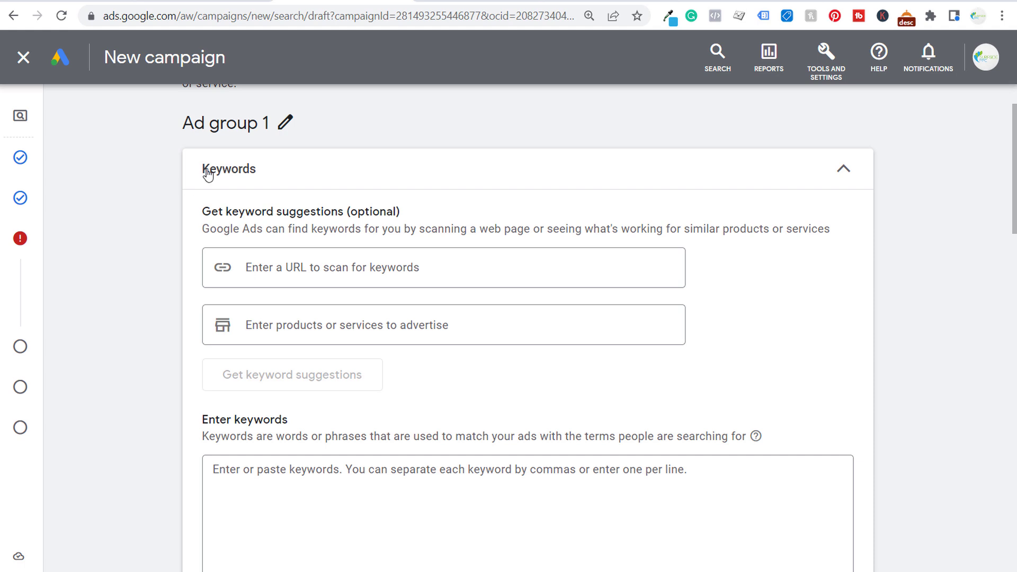
click(294, 133)
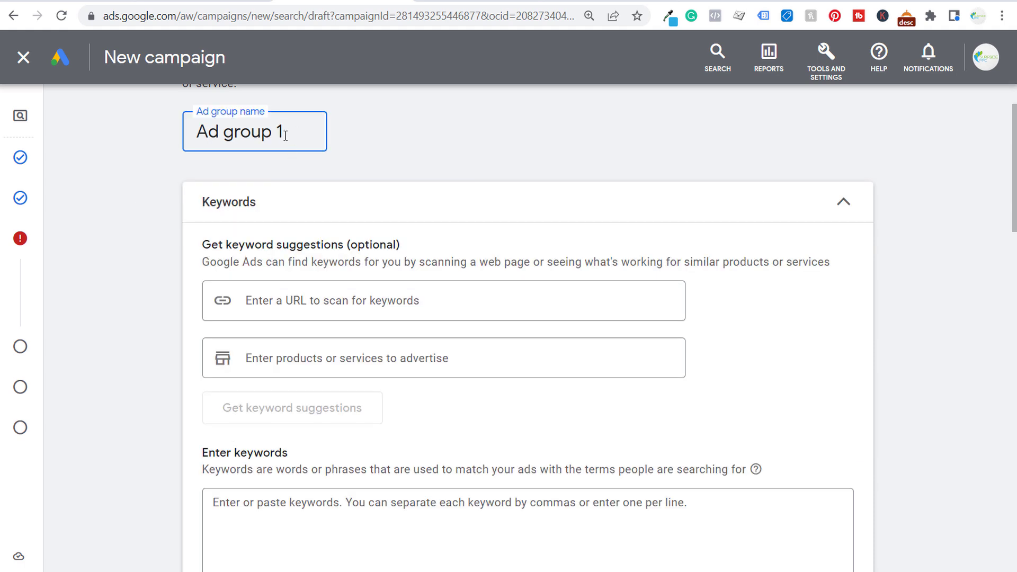
drag(286, 132, 106, 149)
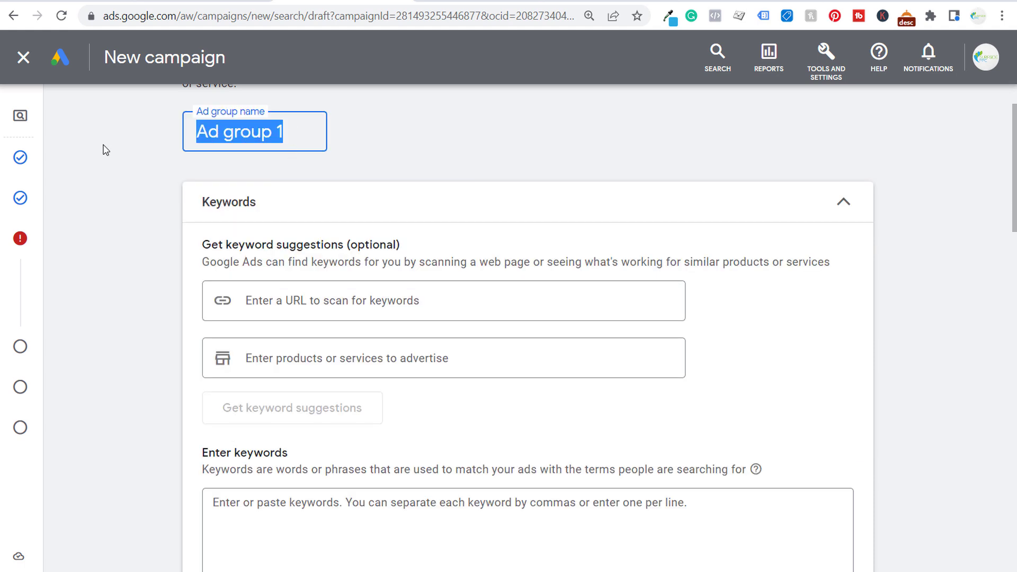
text(Plumbing)
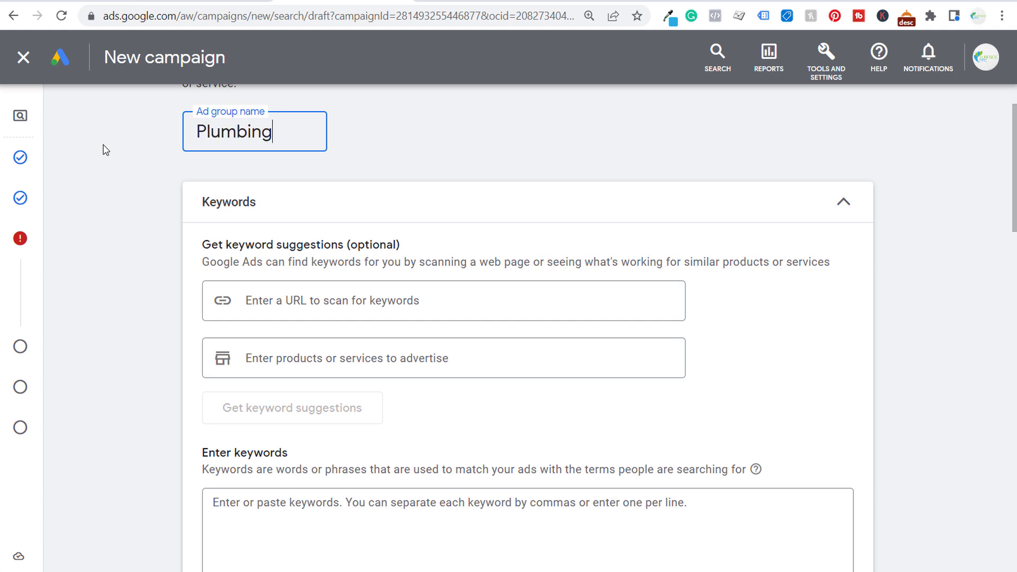
text( Services)
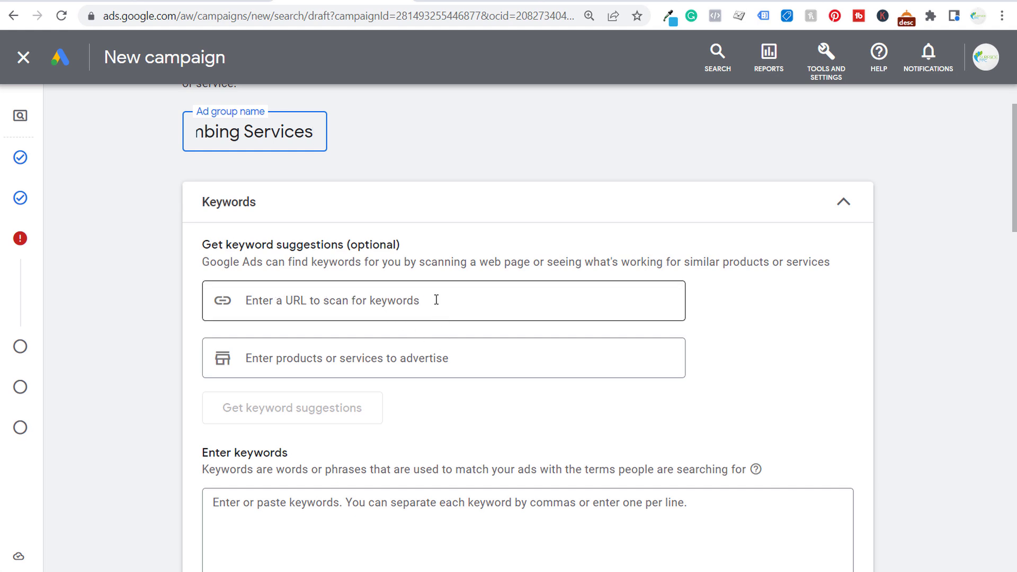
Generate keyword suggestions for the service "plumbing services" and go through the resulting keyword list from its beginning
click(300, 348)
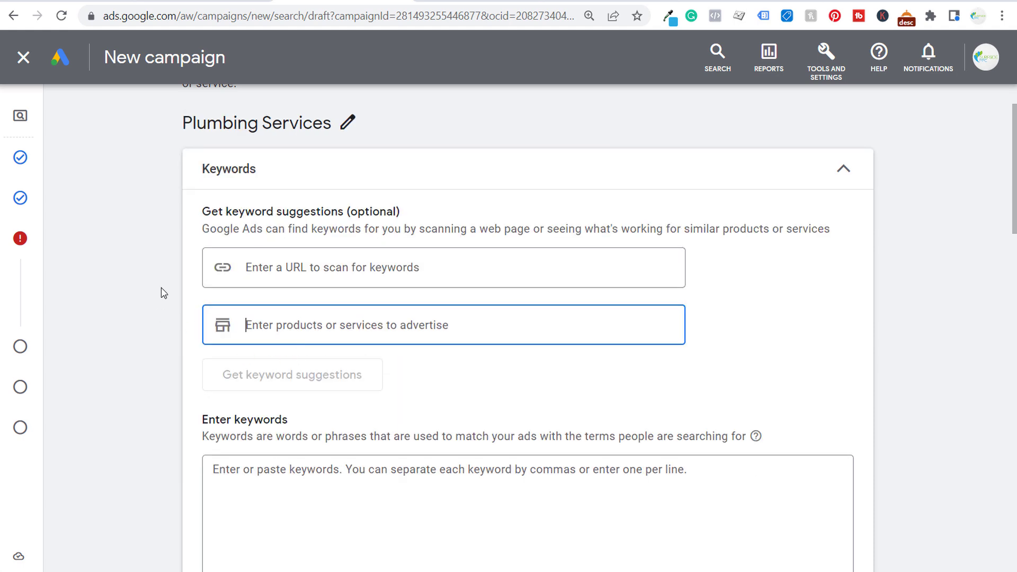
text(plumbing ser)
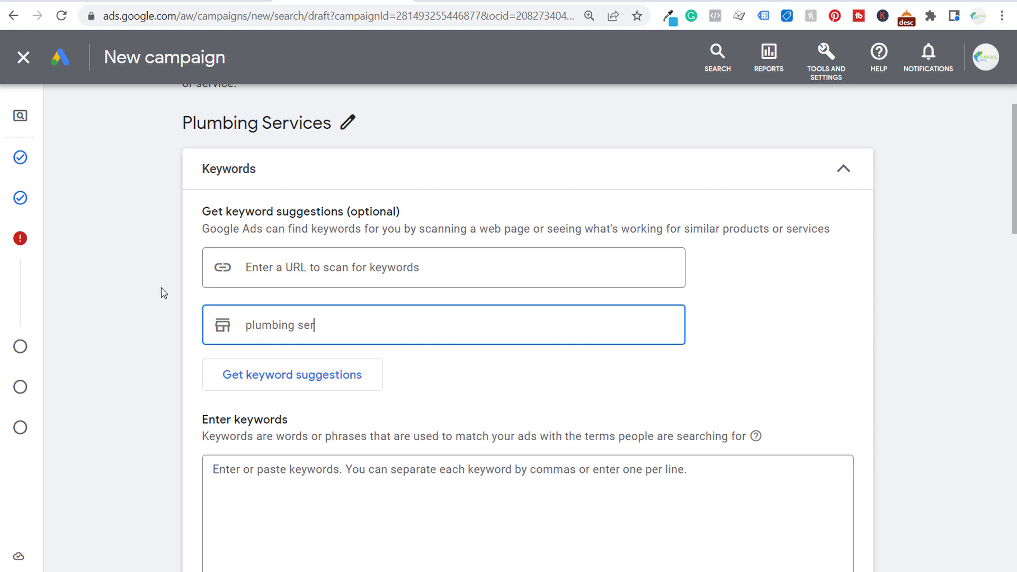
text(vices)
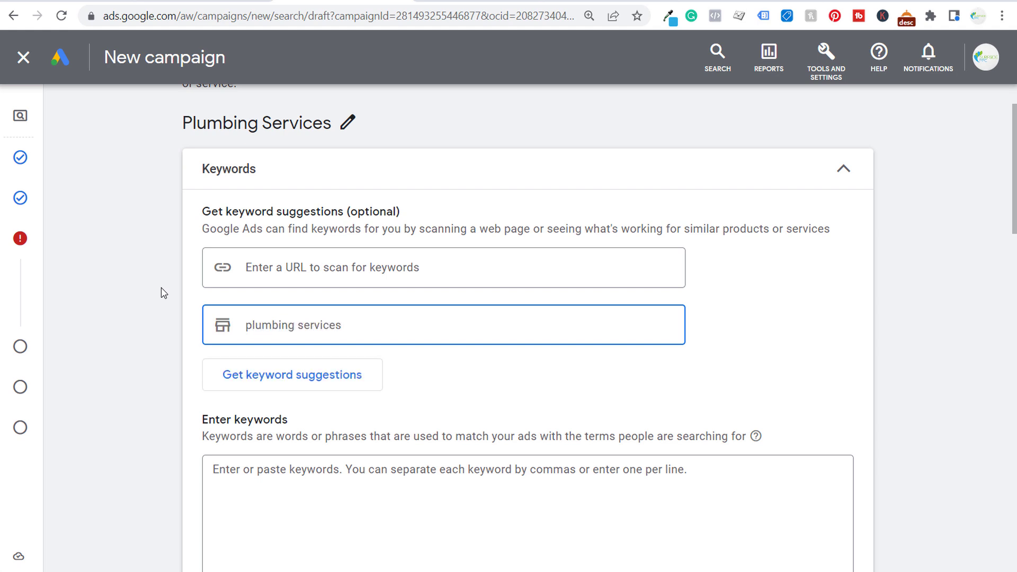
click(252, 375)
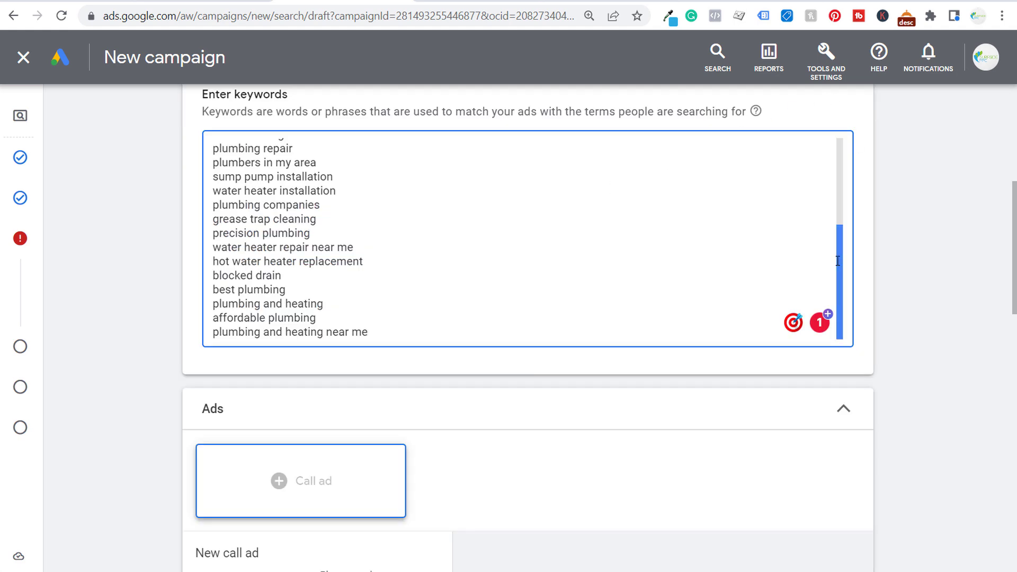
scroll(839, 239, up, 3)
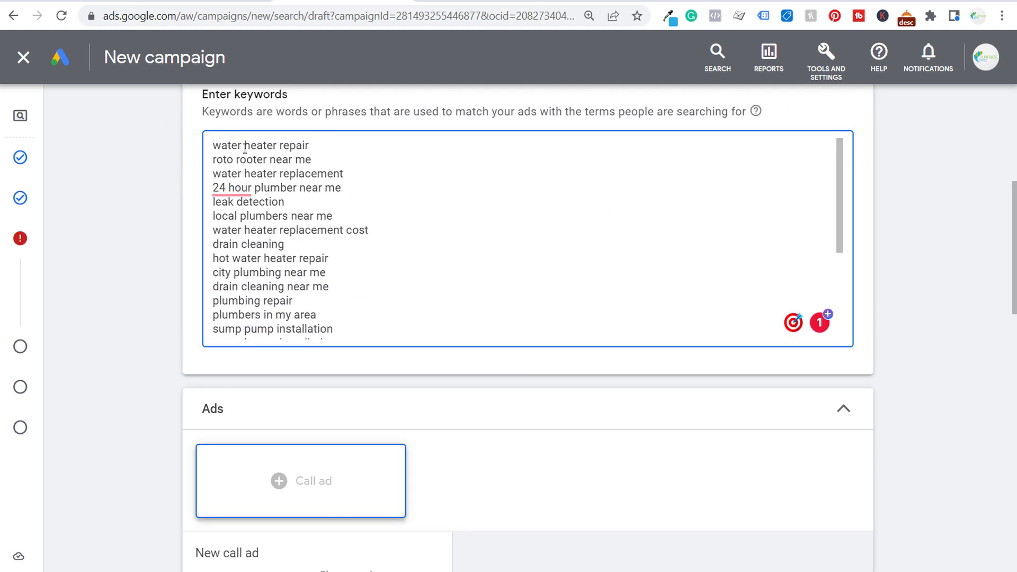
Enclose the keyword 24 hour plumber near me in double quotation marks to make it phrase match
drag(213, 144, 310, 145)
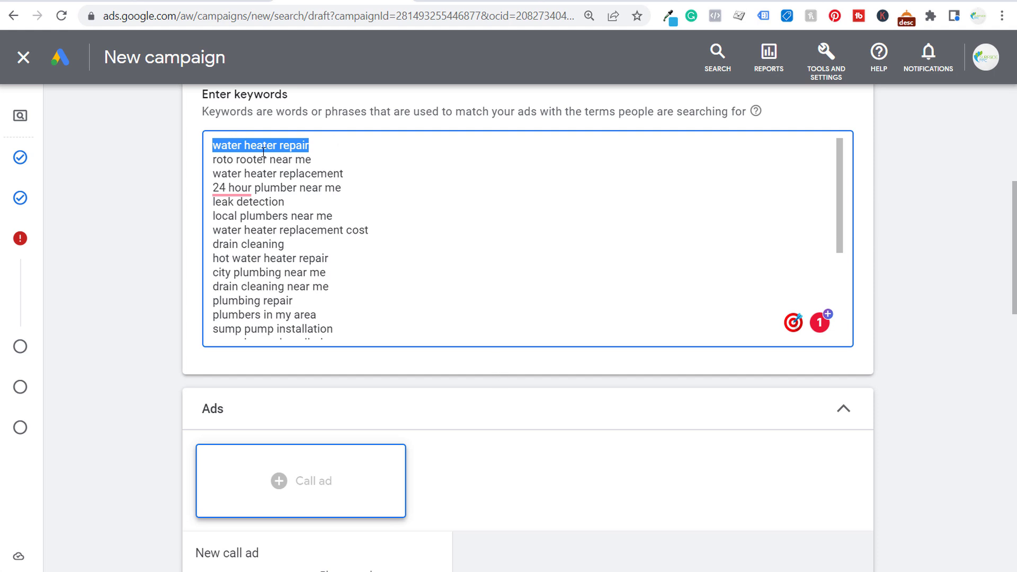
scroll(204, 227, up, 1)
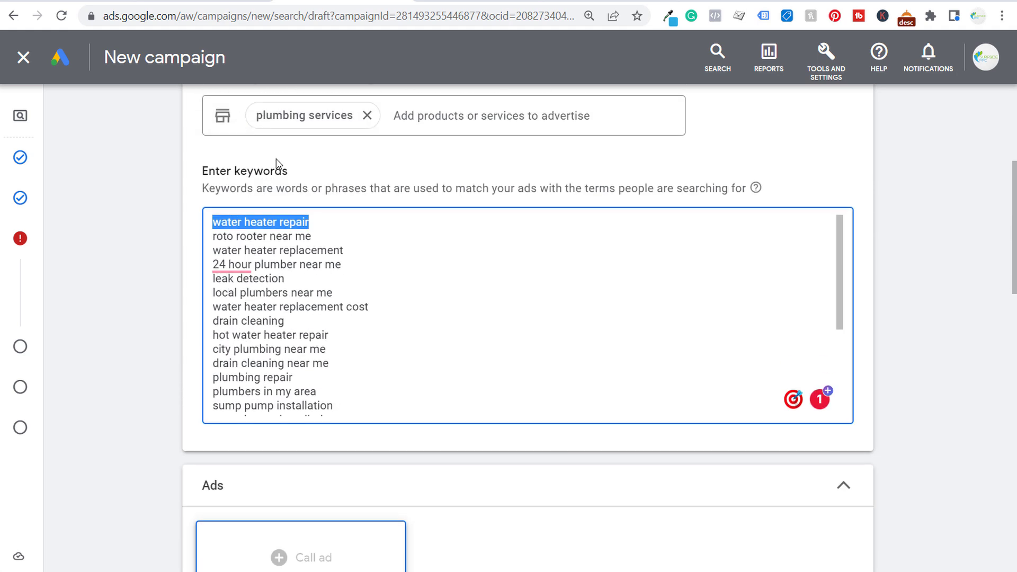
click(355, 265)
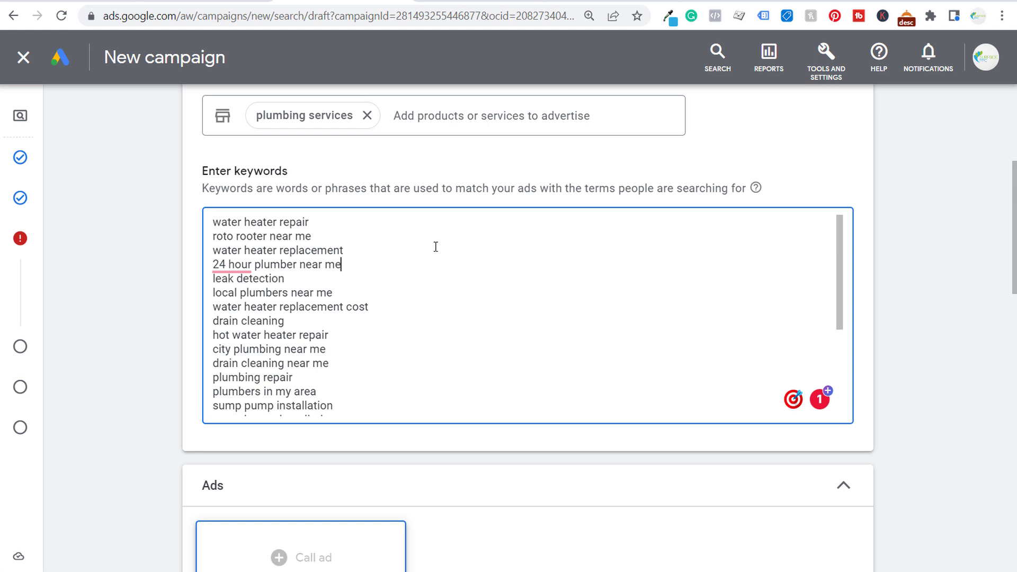
key(Home)
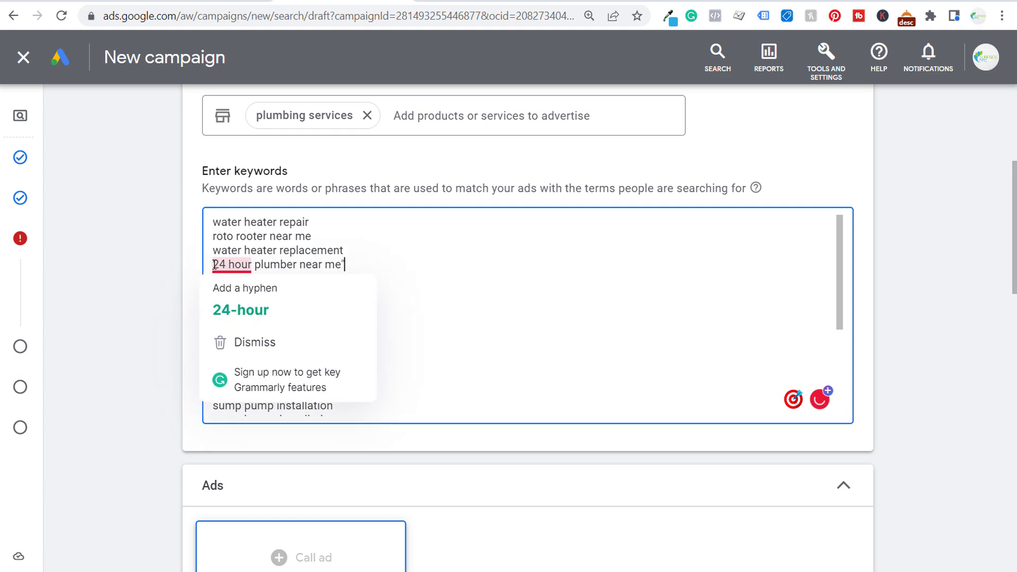
text(")
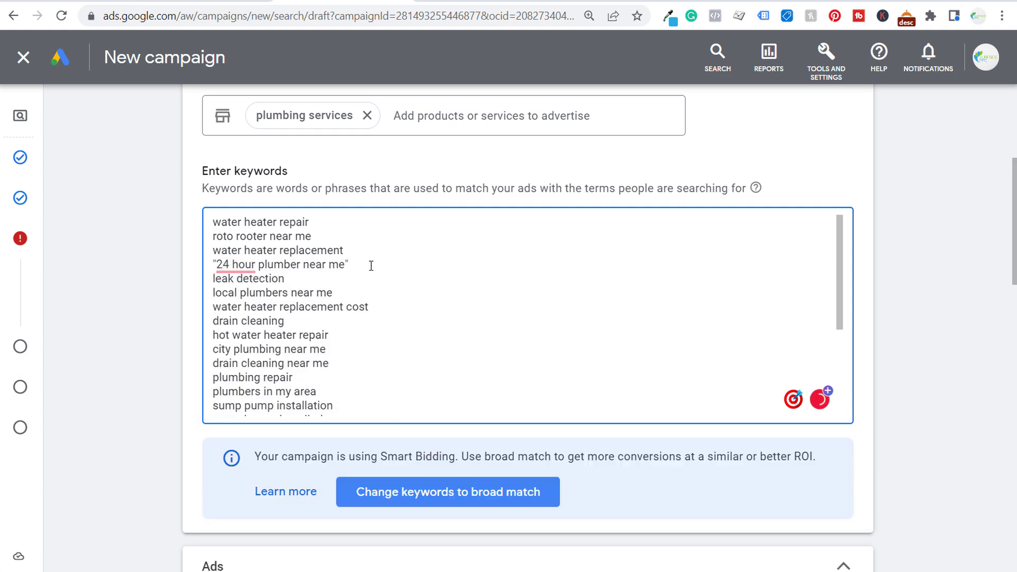
Highlight the unquoted keywords water heater replacement, water heater repair and roto rooter near me to examine them
drag(368, 248, 199, 253)
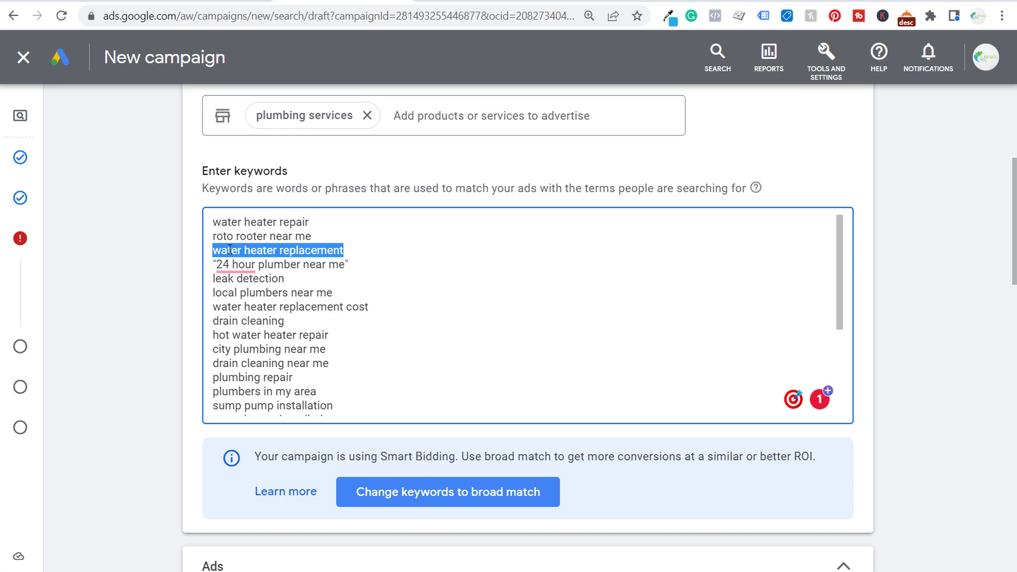
click(258, 225)
drag(339, 219, 182, 221)
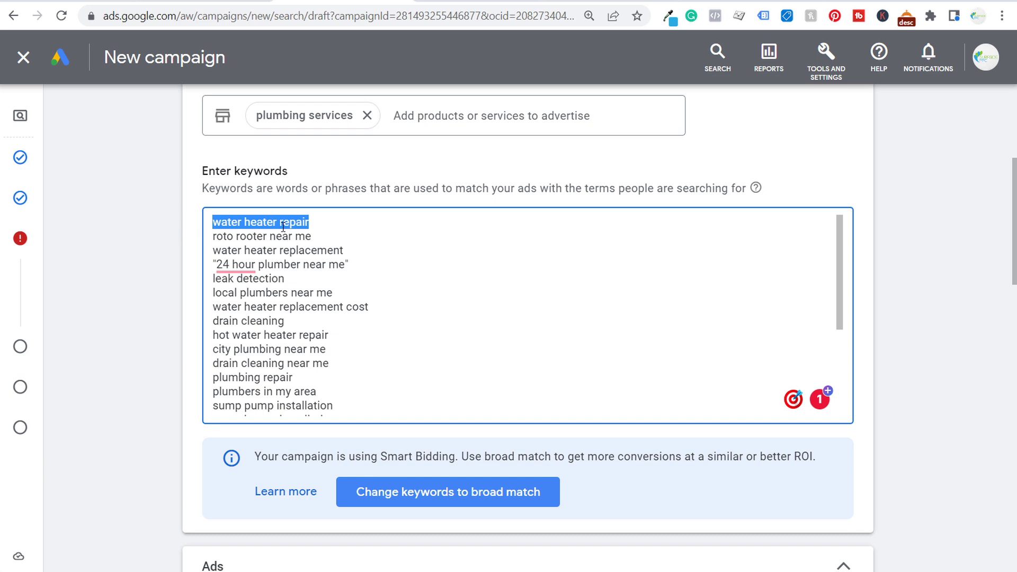
click(258, 223)
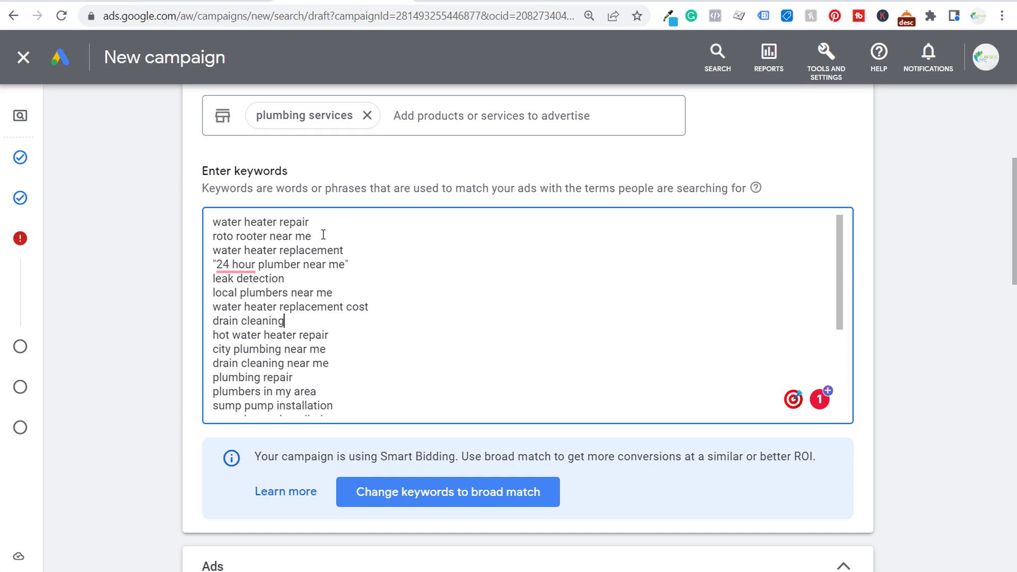
drag(326, 234, 140, 235)
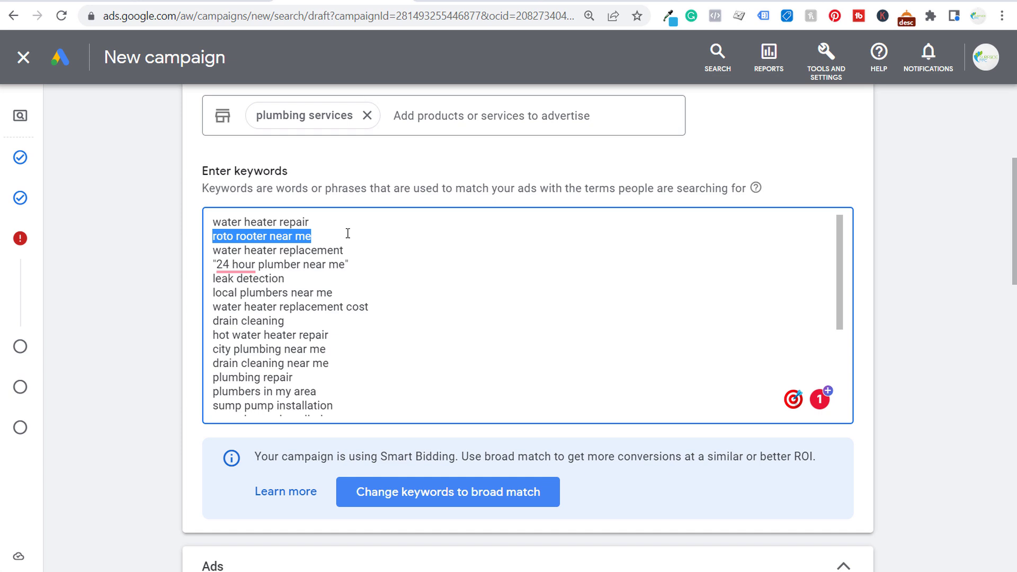
Delete the keywords water heater repair, roto rooter near me, water heater replacement and leak detection from the keyword list
drag(347, 250, 208, 222)
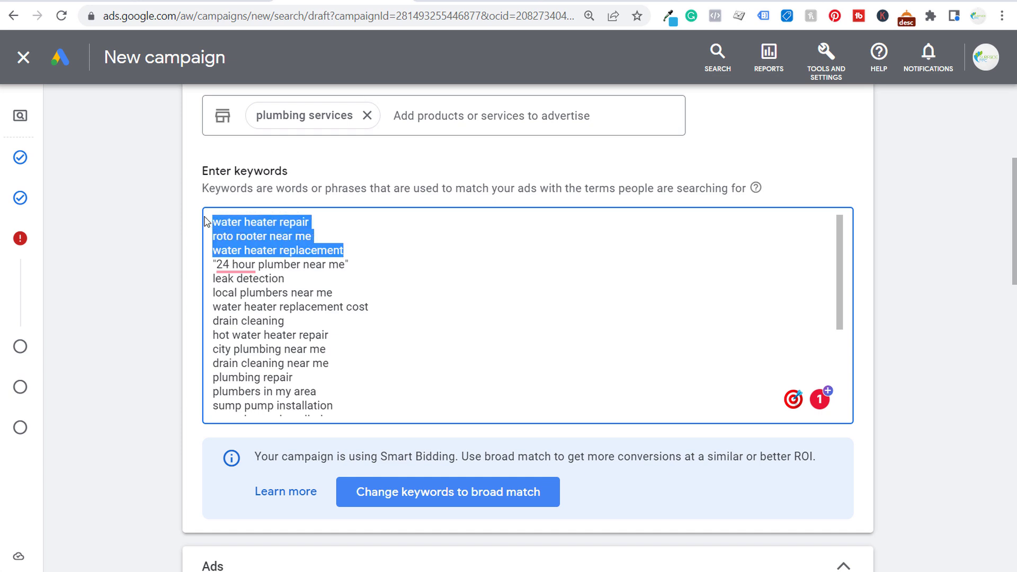
key(BackSpace)
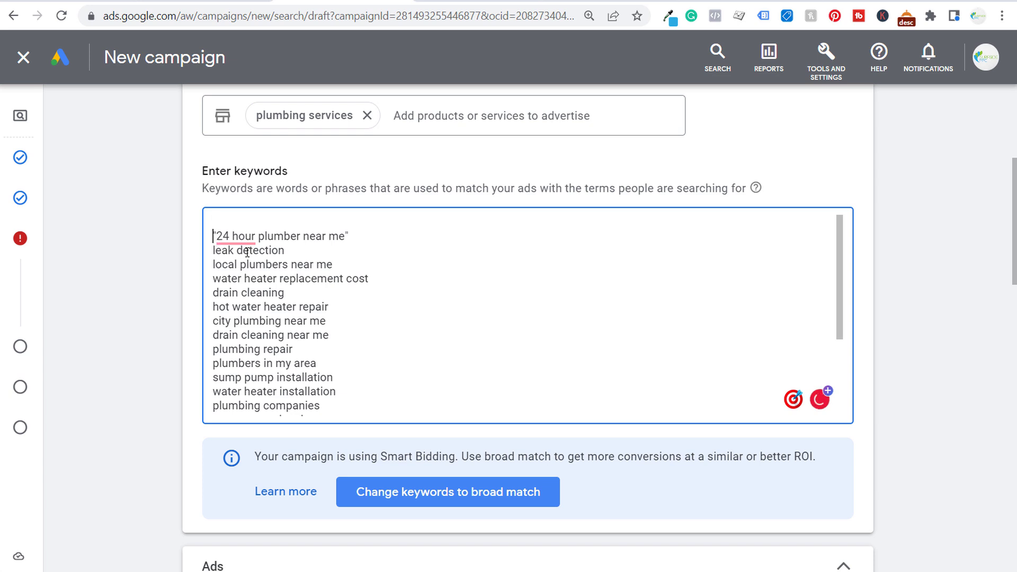
key(BackSpace)
click(310, 235)
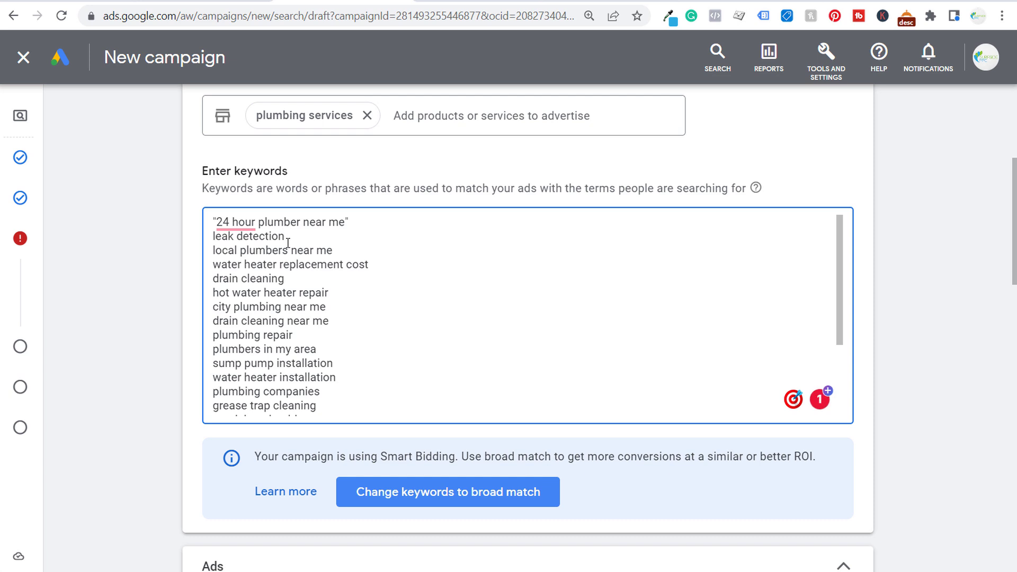
drag(287, 243, 213, 241)
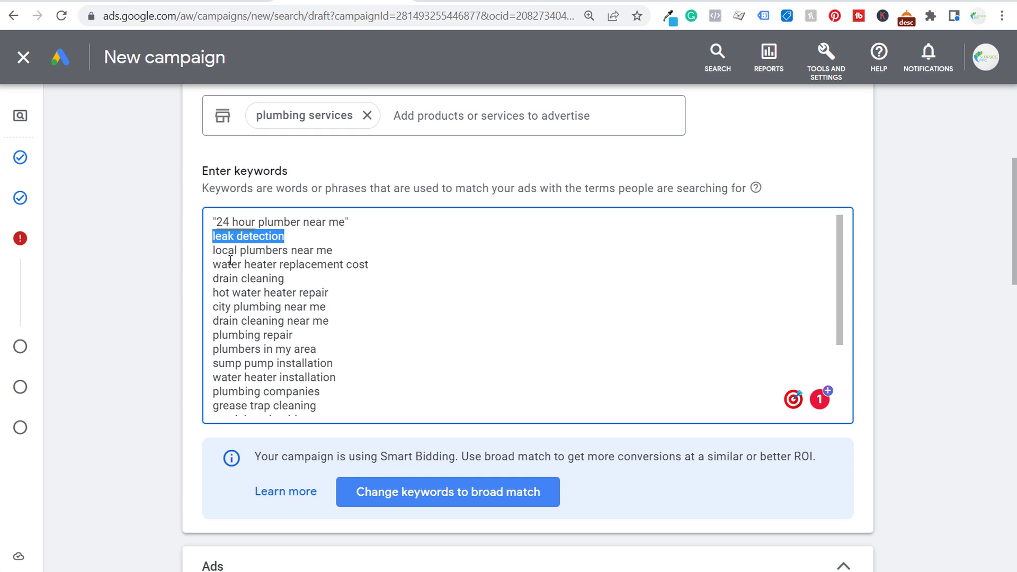
key(BackSpace)
key(BackSpace)
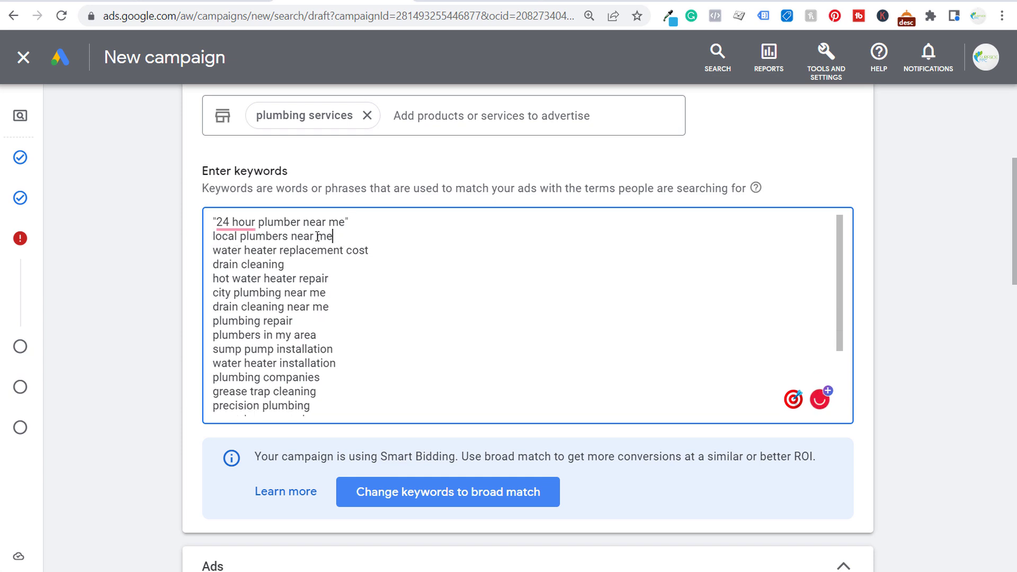
Remove the keywords from water heater replacement cost through drain cleaning near me, leaving no blank line
drag(219, 251, 354, 288)
key(BackSpace)
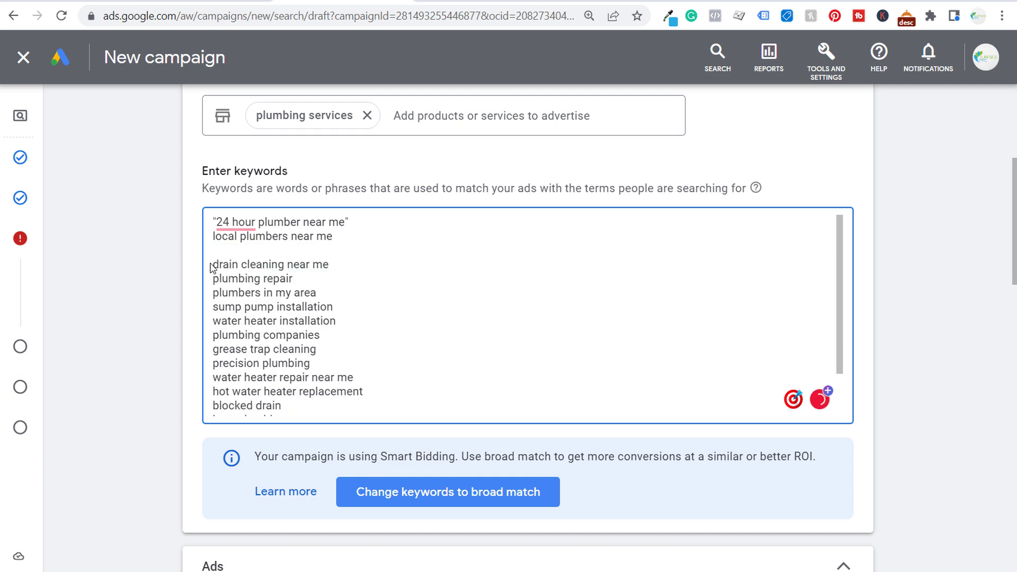
drag(218, 266, 296, 266)
key(BackSpace)
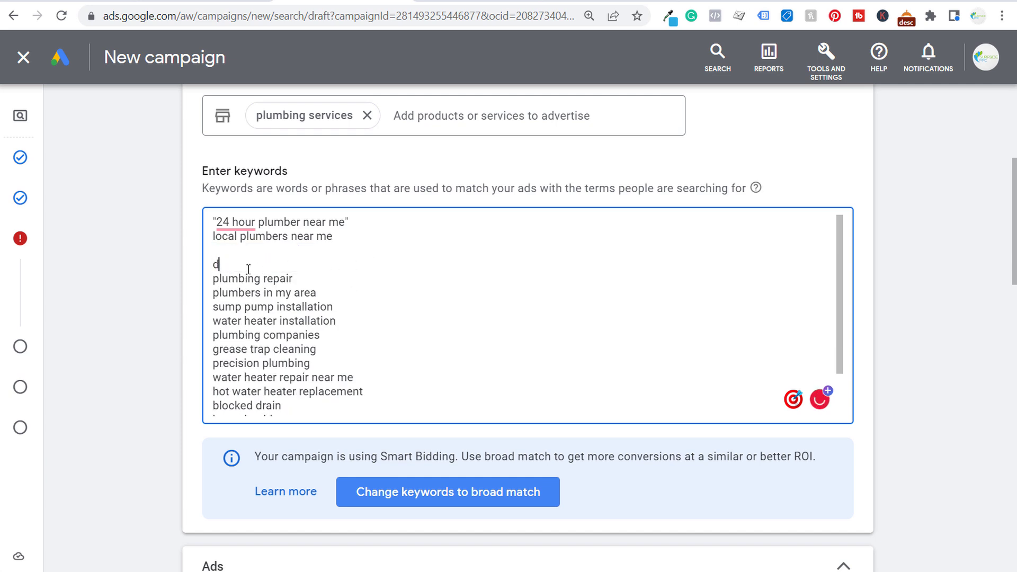
key(BackSpace)
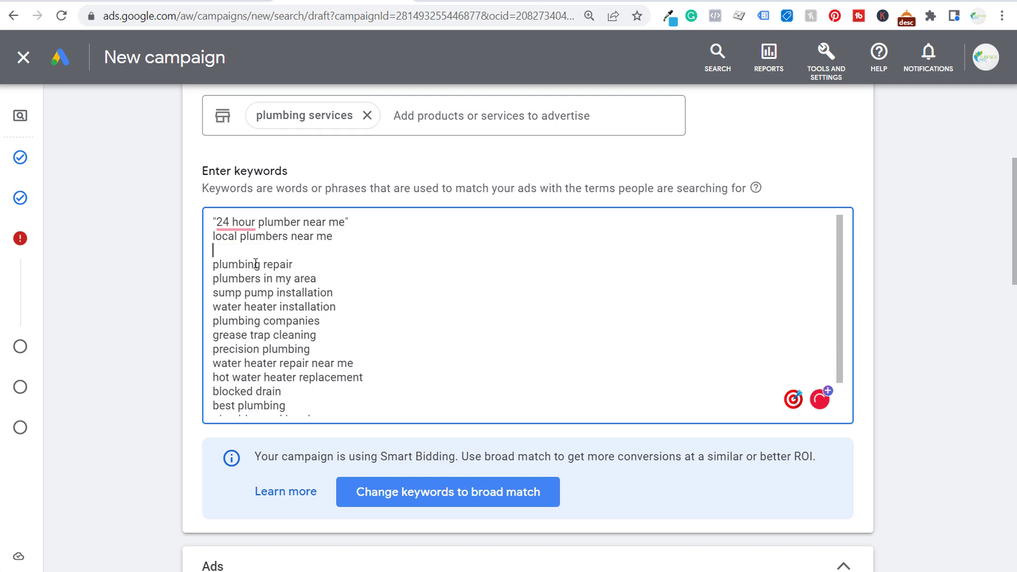
key(BackSpace)
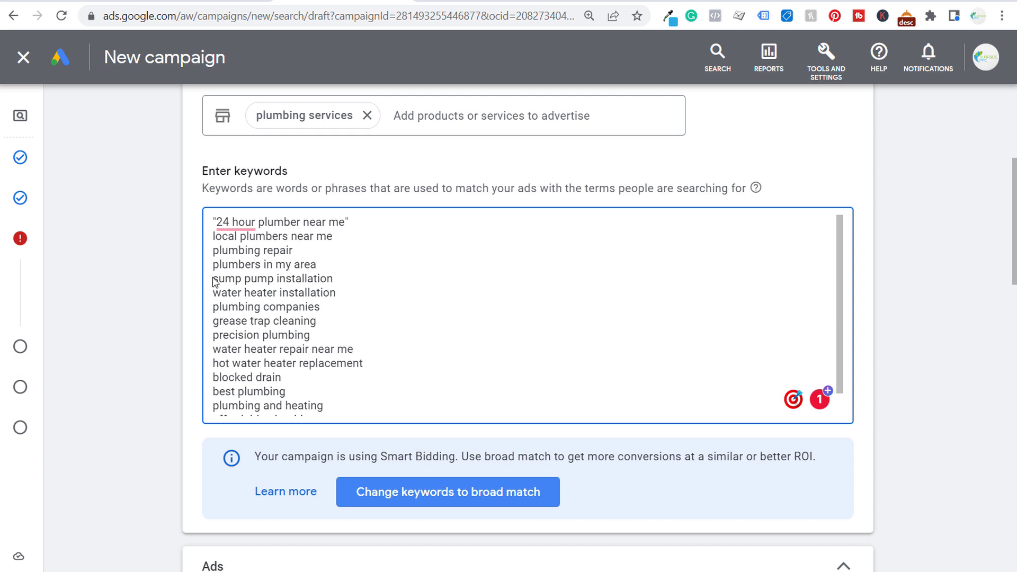
Delete the keywords sump pump installation and water heater installation, plus those from grease trap cleaning through blocked drain
drag(214, 279, 341, 291)
text(==)
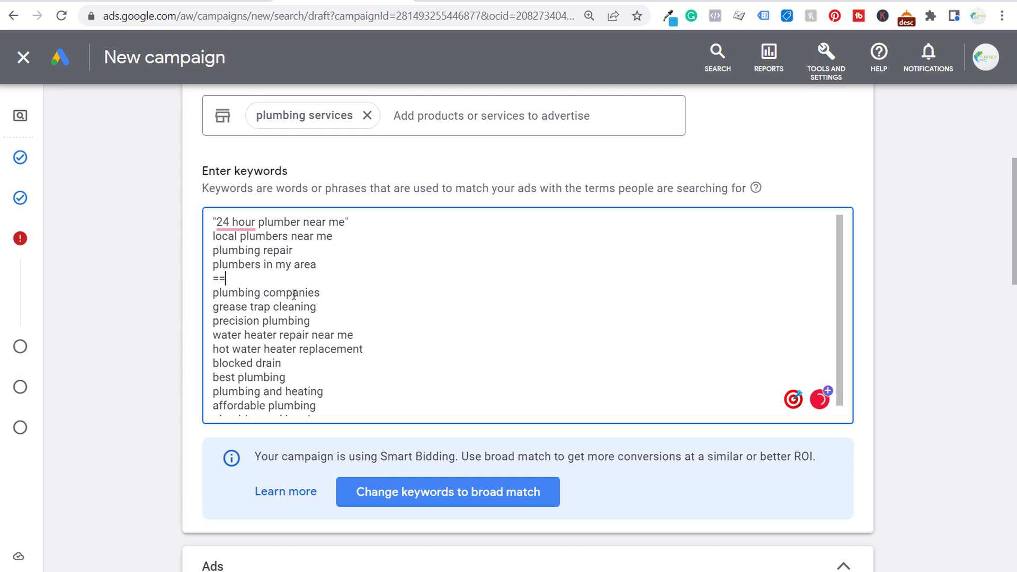
key(BackSpace)
key(BackSpace)
drag(213, 293, 397, 347)
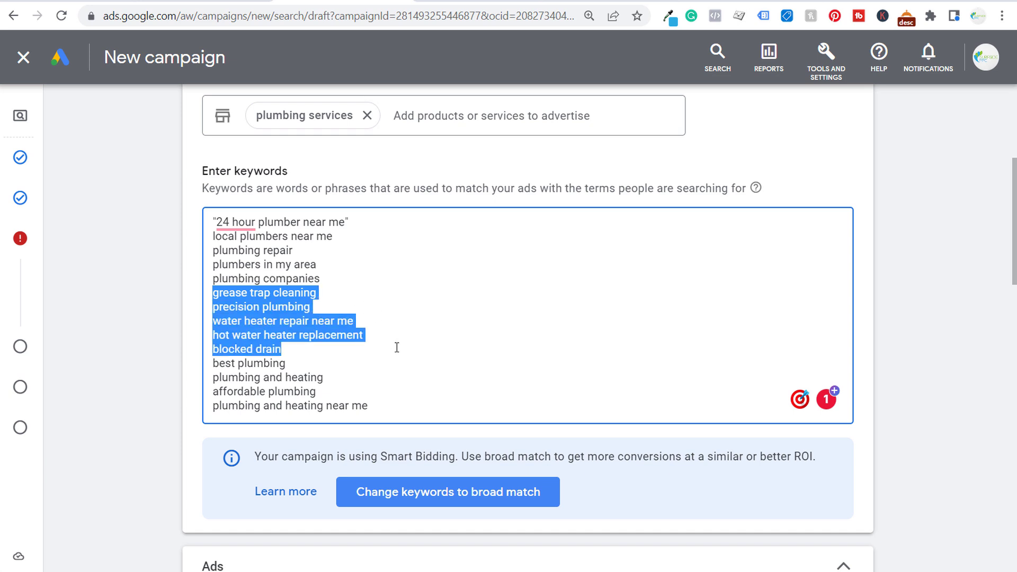
key(BackSpace)
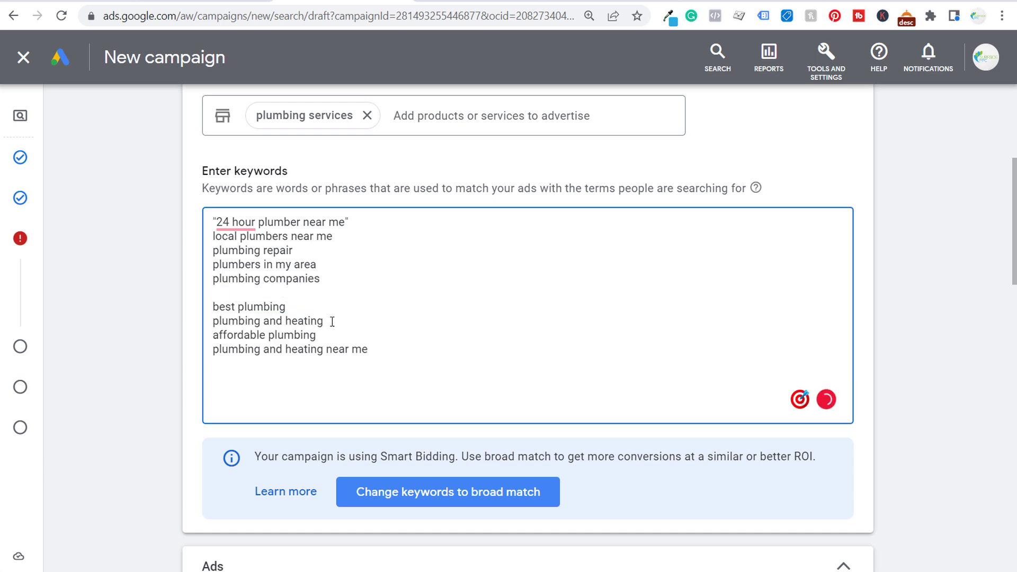
Remove the keywords plumbing and heating and plumbing and heating near me, including their empty lines
drag(332, 322, 206, 326)
key(BackSpace)
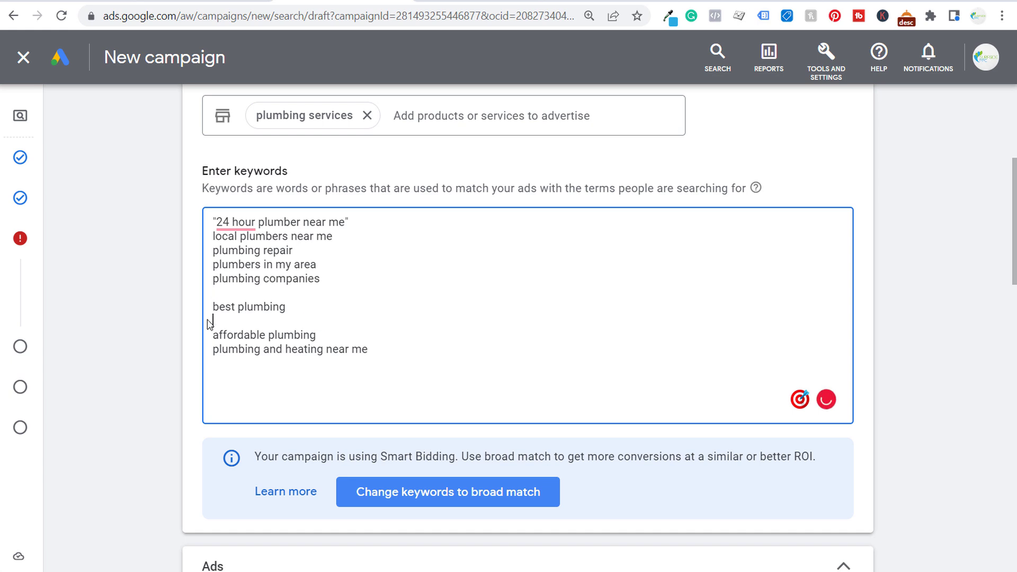
key(BackSpace)
drag(374, 339, 212, 336)
key(BackSpace)
key(BackSpace)
Add the keywords plumbing services and plumber near me on separate lines between plumbing companies and best plumbing
click(236, 293)
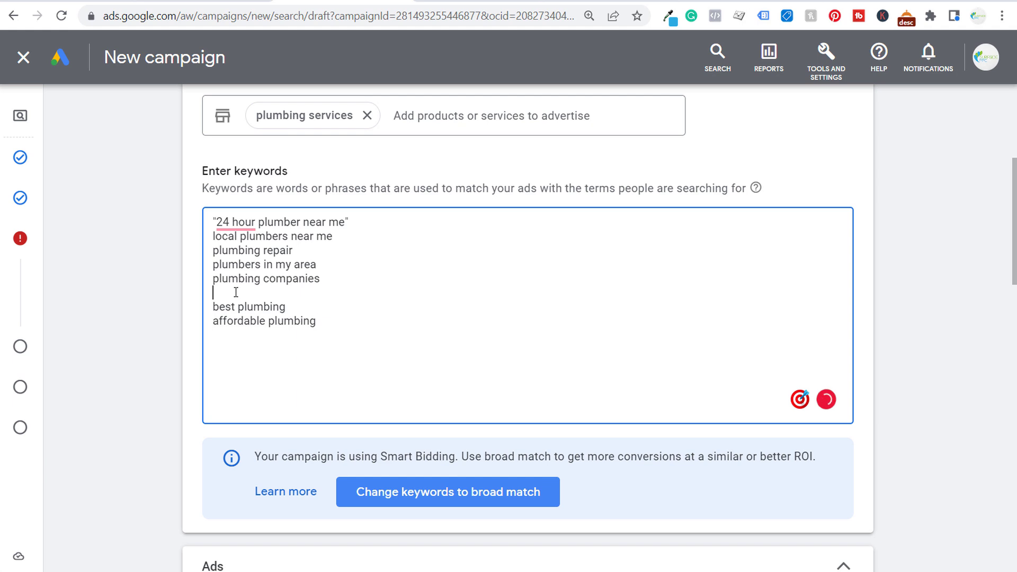
text(plumbing services)
key(Return)
text(pl)
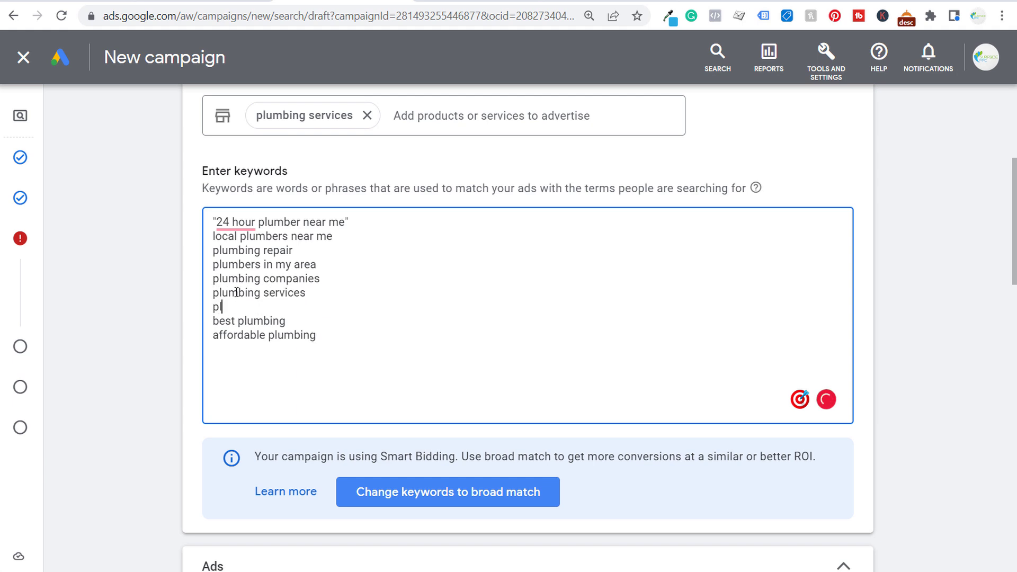
text(umber near me)
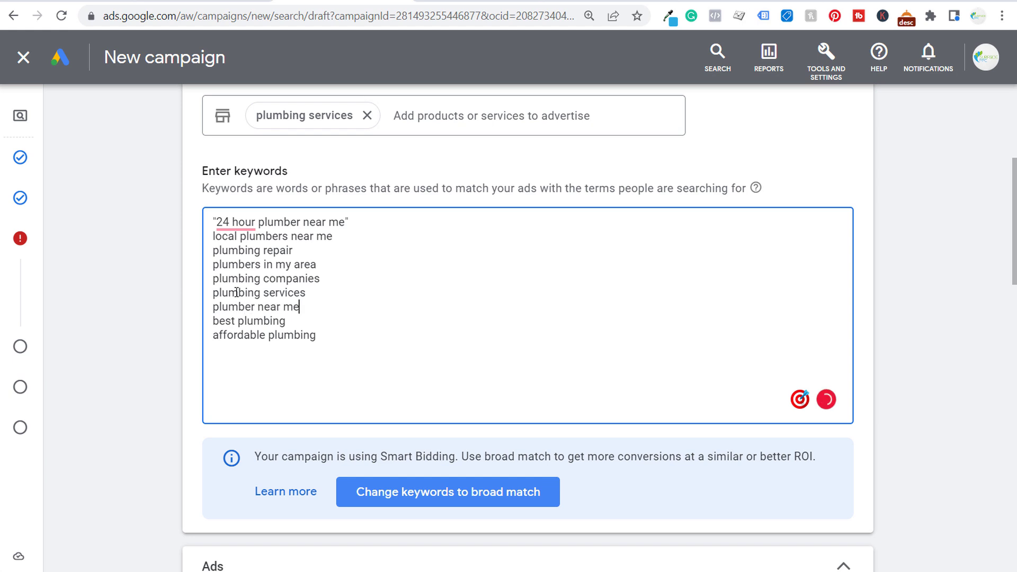
Add a closing double quotation mark to every keyword from local plumbers near me through affordable plumbing
click(354, 221)
click(342, 239)
text("")
click(342, 266)
text(")
click(350, 278)
text(")
click(349, 312)
text(")
click(354, 334)
text(")
Put an opening double quotation mark before the keywords affordable plumbing and best plumbing
click(214, 336)
text(")
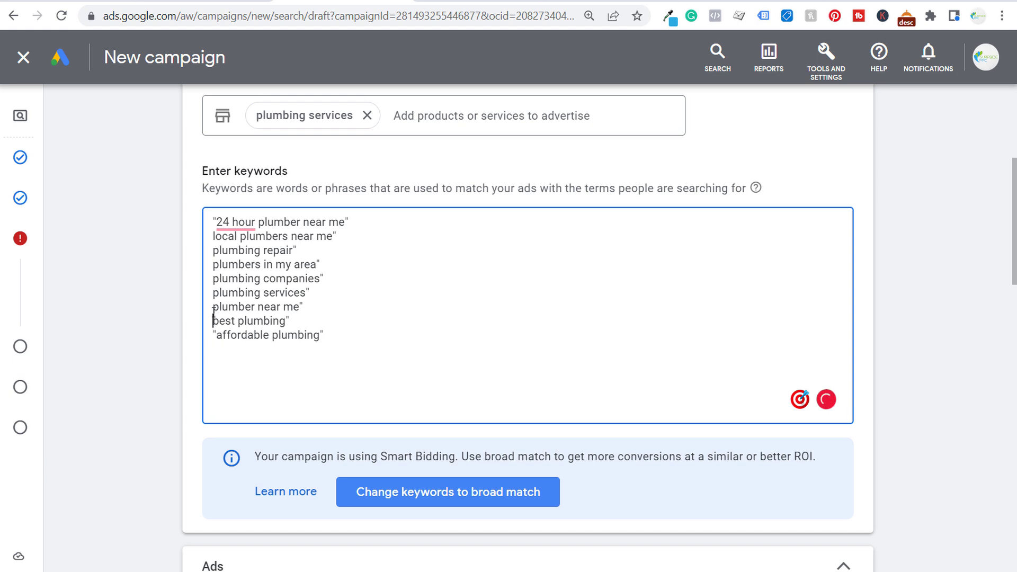
click(213, 321)
text(")
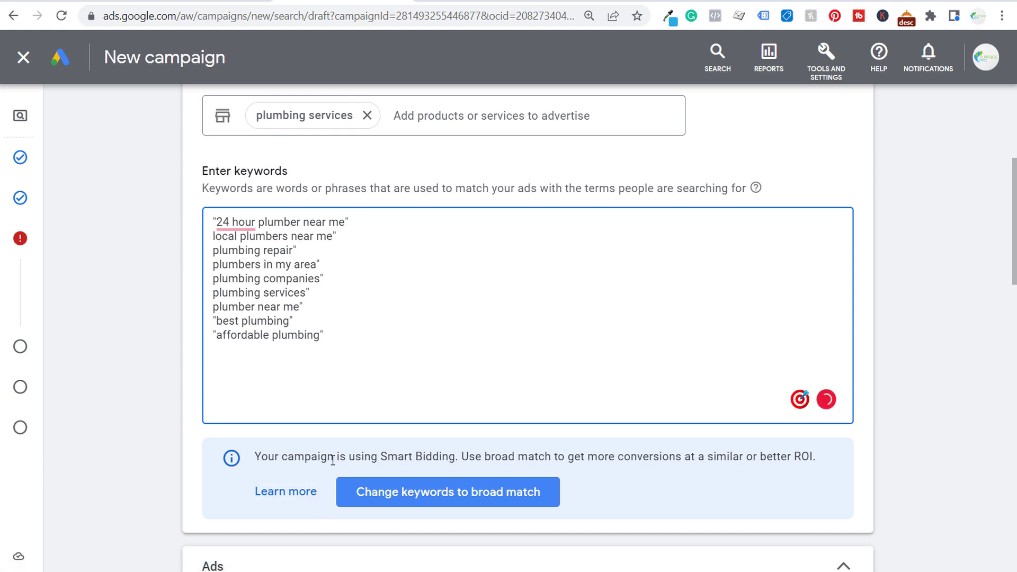
Examine the Smart Bidding note about using broad match below the keyword list
drag(380, 456, 414, 456)
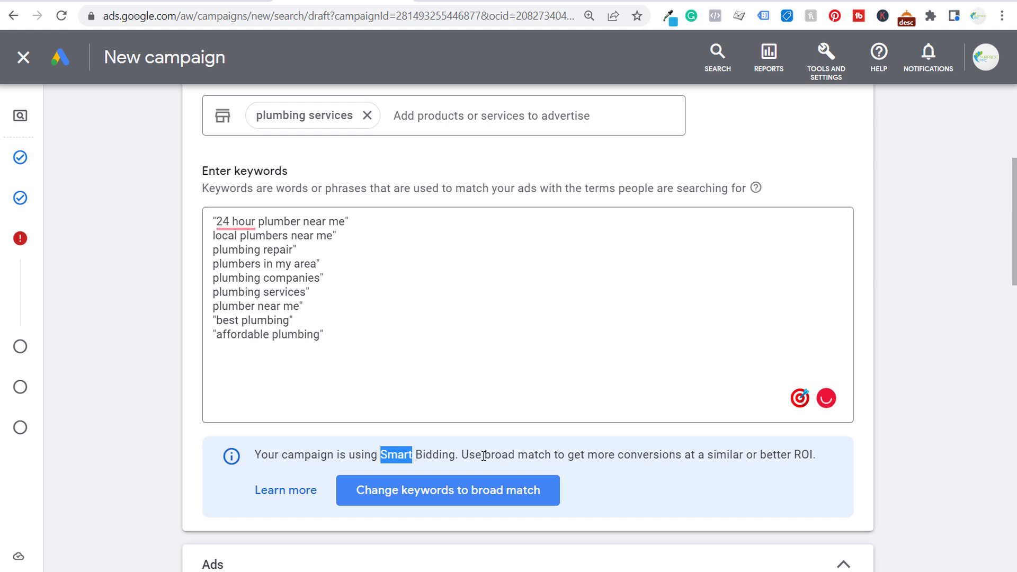
drag(483, 456, 540, 456)
click(576, 456)
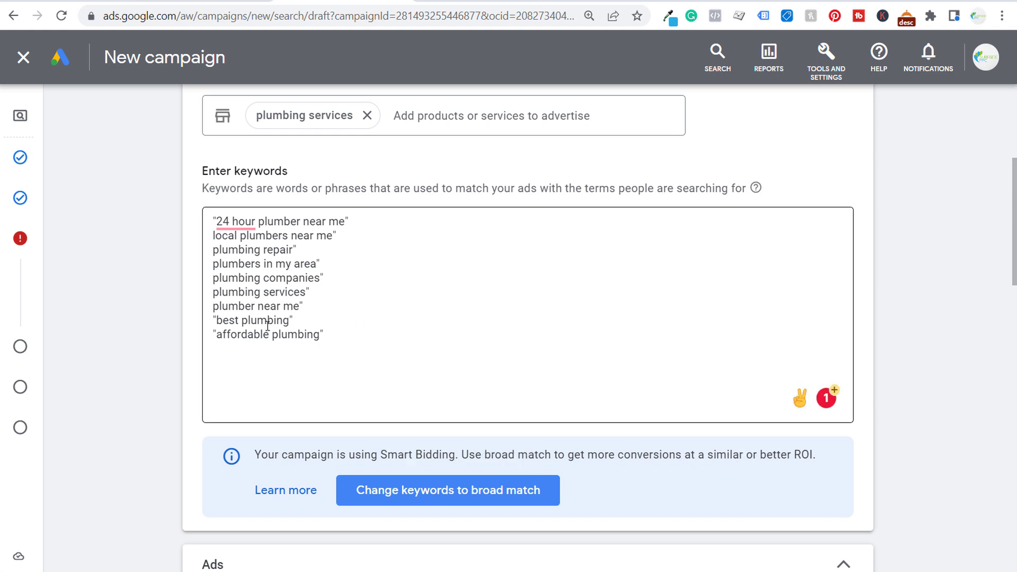
Add the missing opening double quotation marks to the keywords from plumber near me up to local plumbers near me, making them phrase match
click(214, 310)
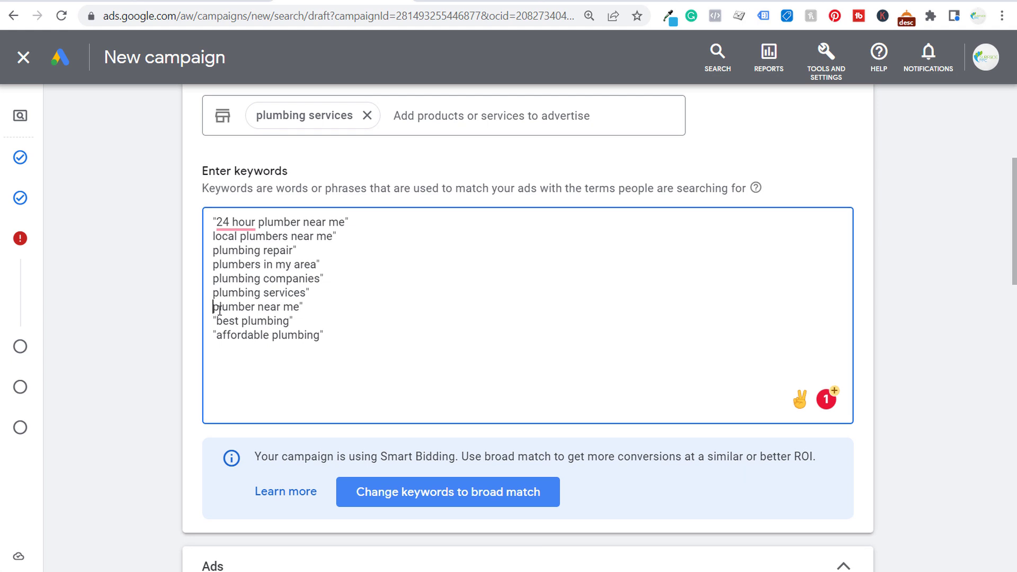
text(")
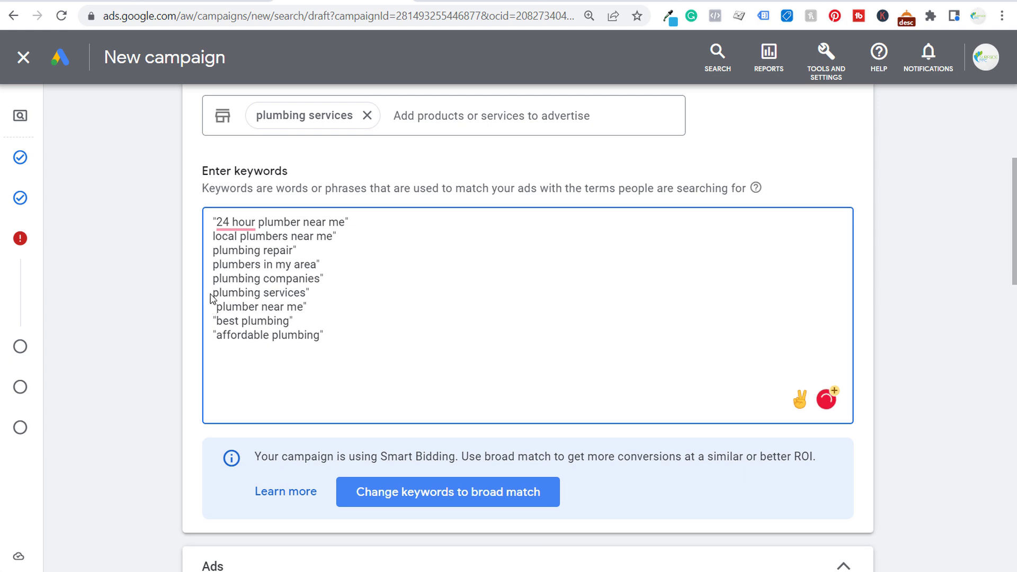
click(213, 293)
text(")
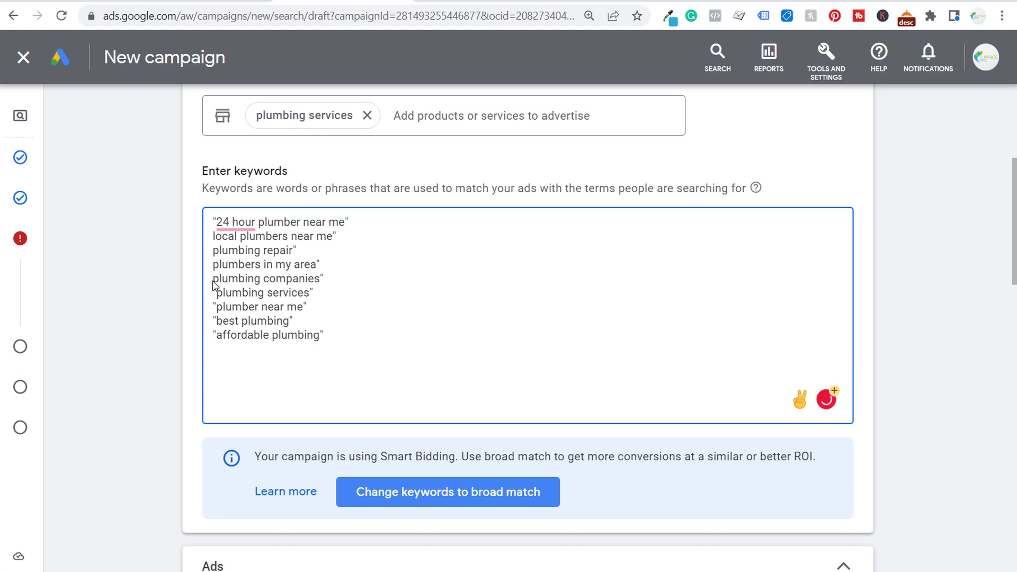
click(215, 279)
text(")
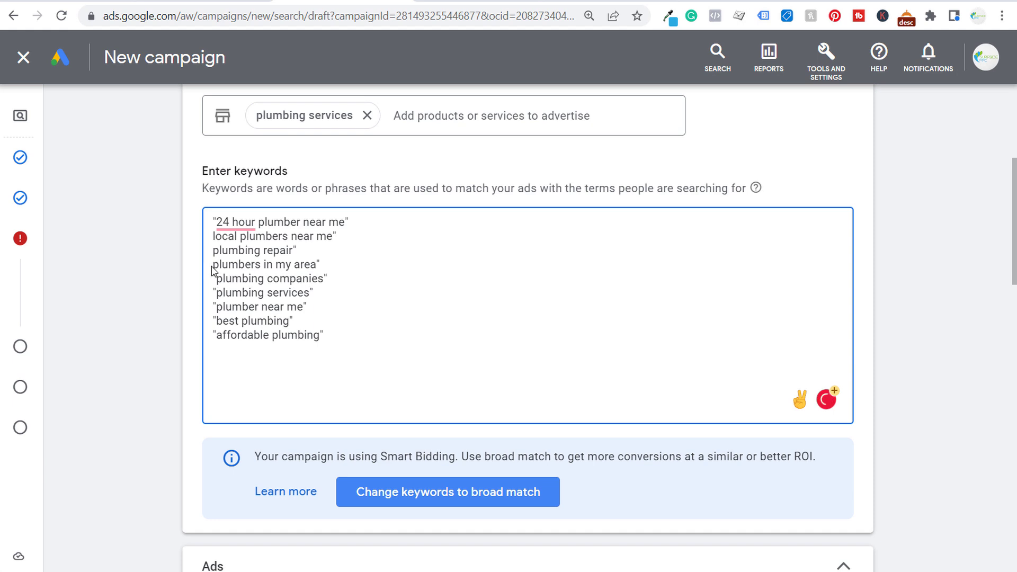
click(213, 266)
text(")
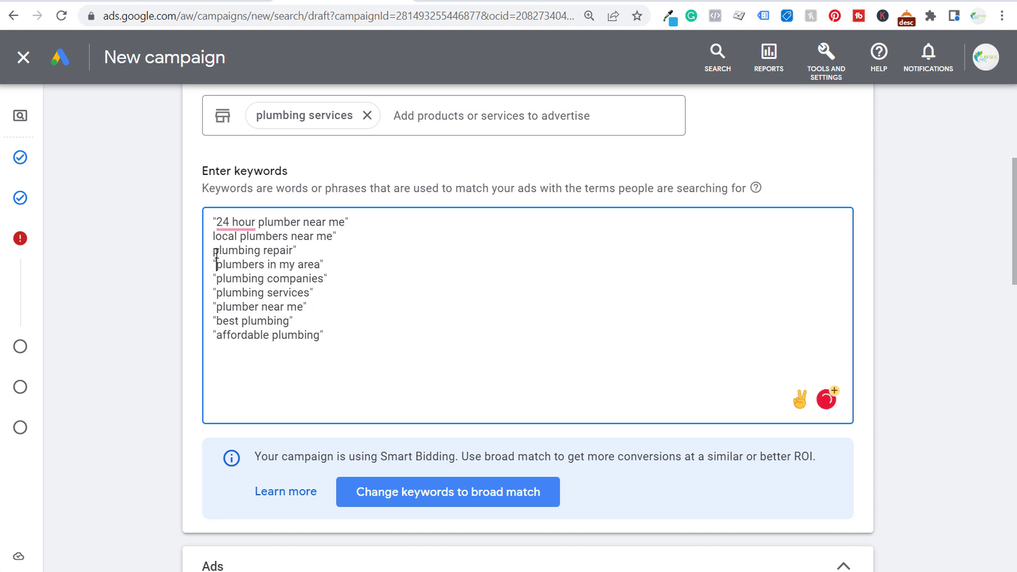
click(214, 252)
text(")
click(214, 237)
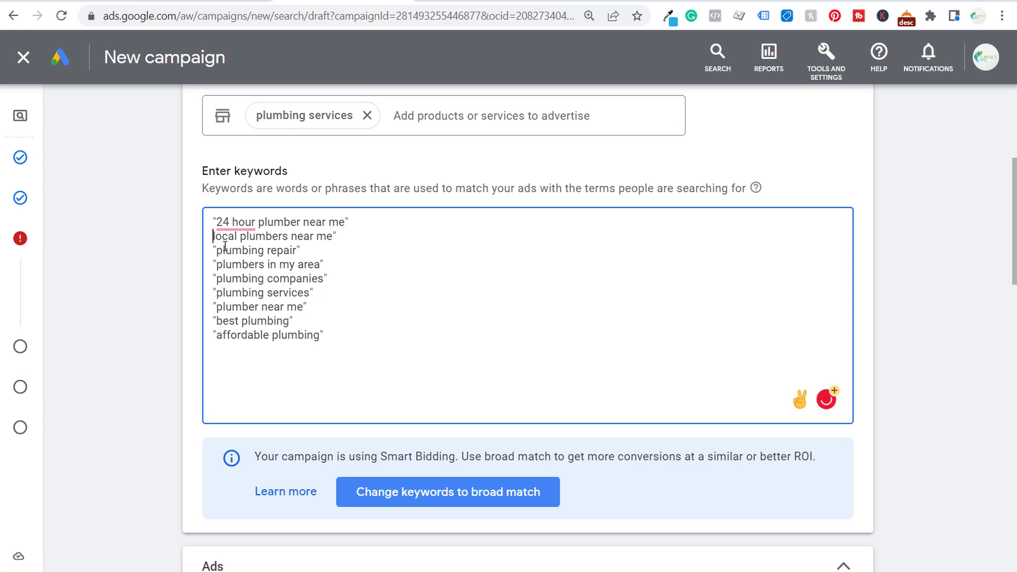
text(")
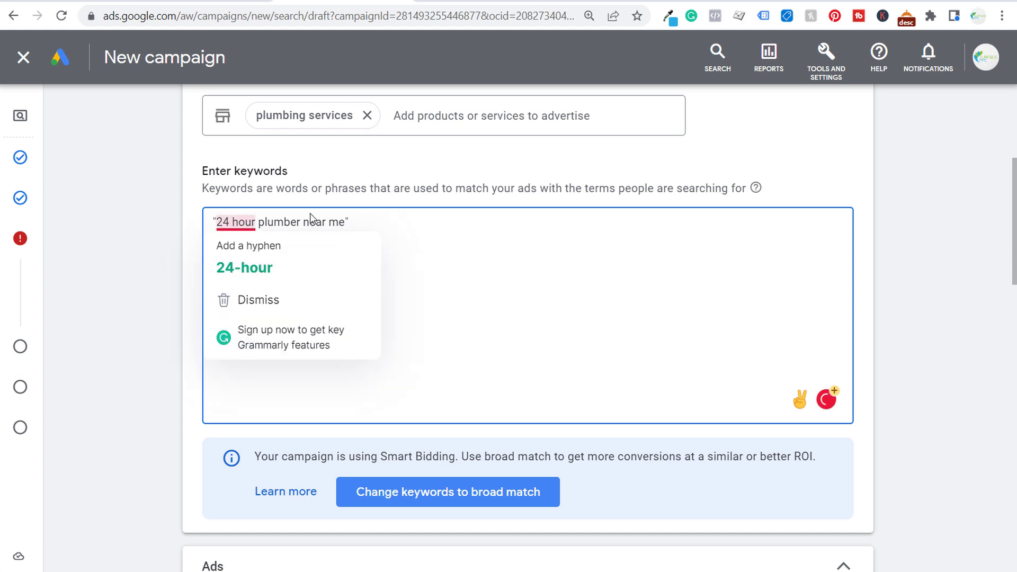
click(123, 234)
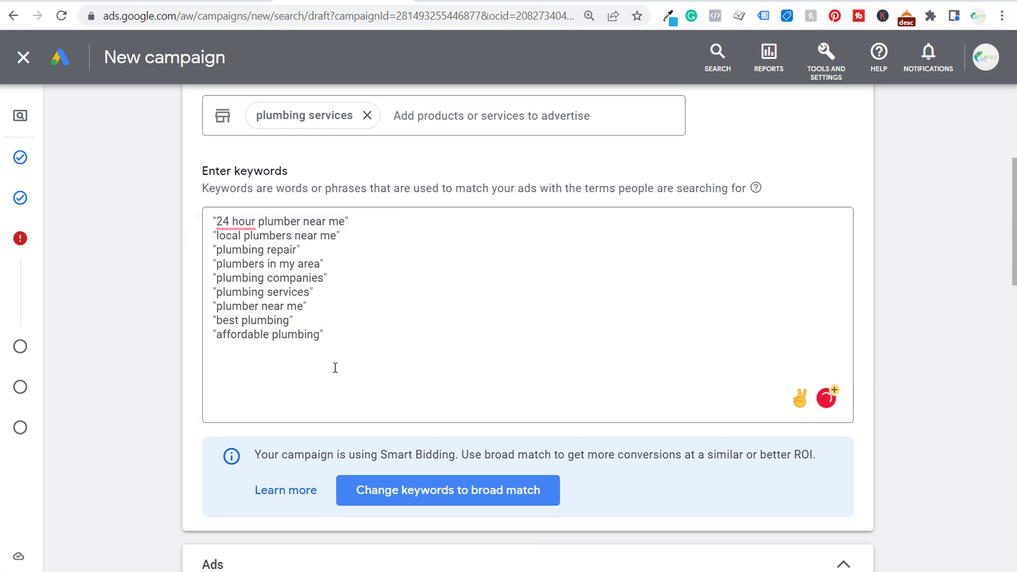
click(402, 358)
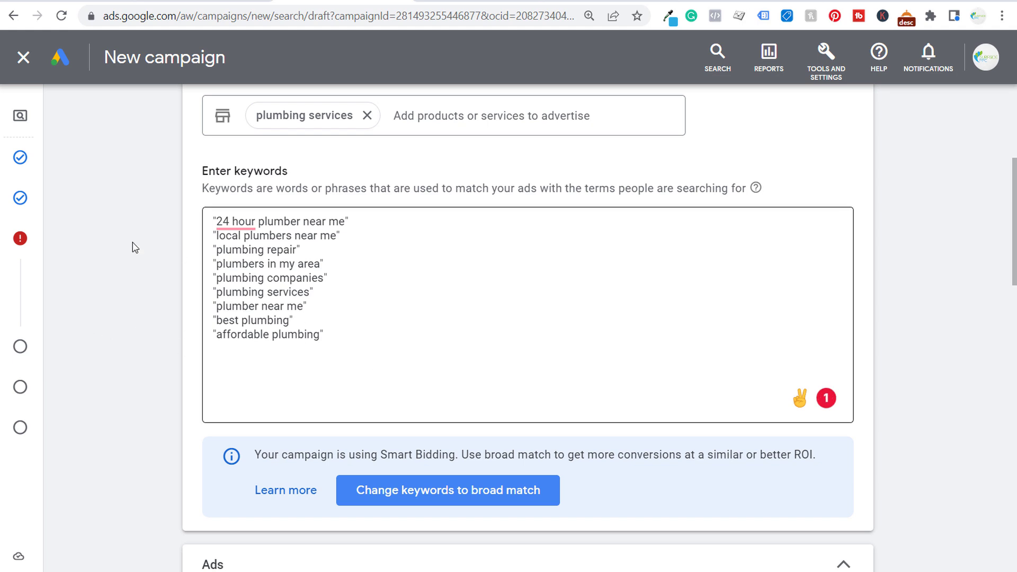
Copy the address of the surfsideppc.com/contact/ page and enter it as the new call ad's verification URL
scroll(129, 249, down, 6)
scroll(128, 241, down, 2)
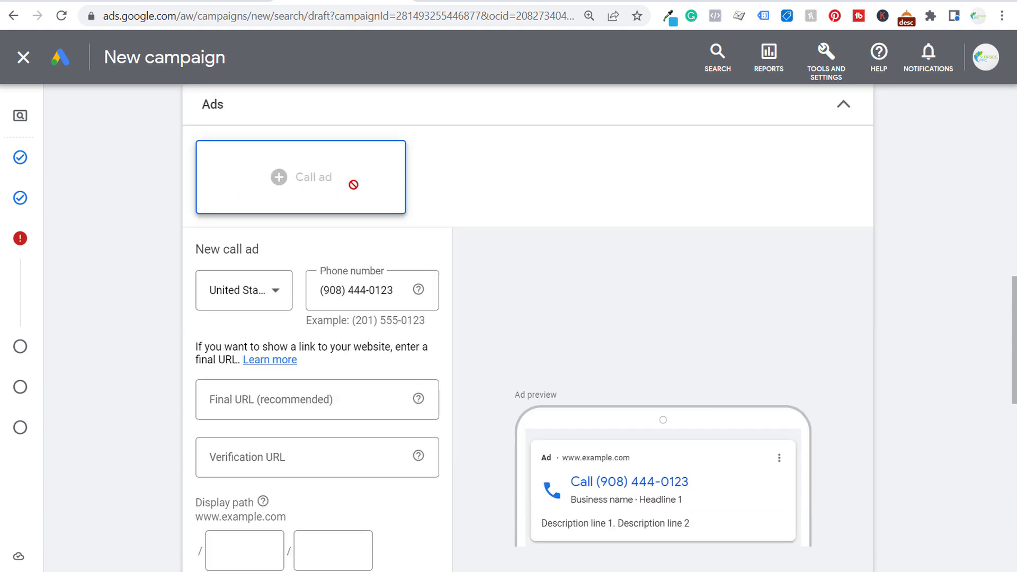
scroll(143, 194, down, 2)
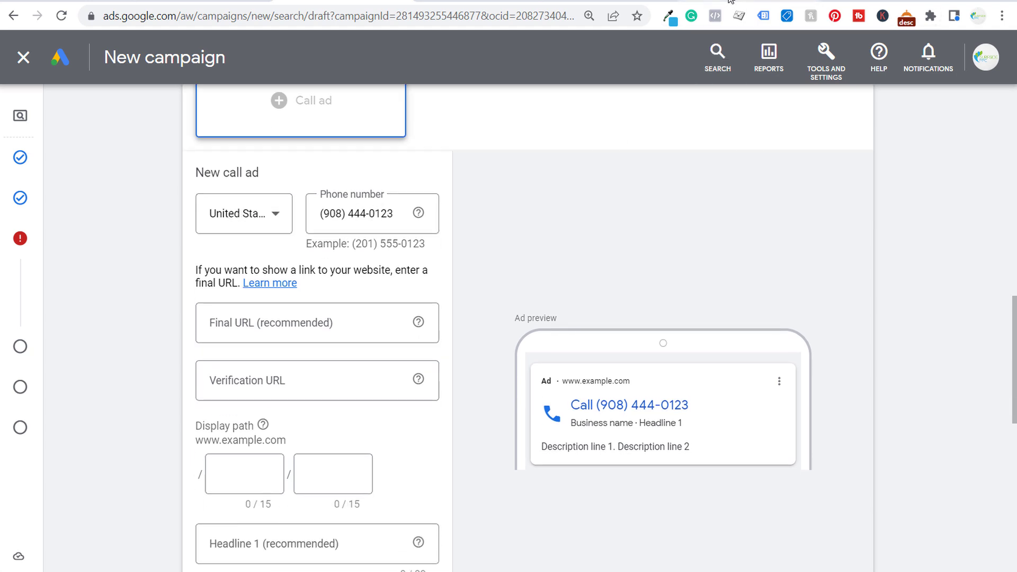
click(316, 3)
click(249, 23)
key(ctrl+c)
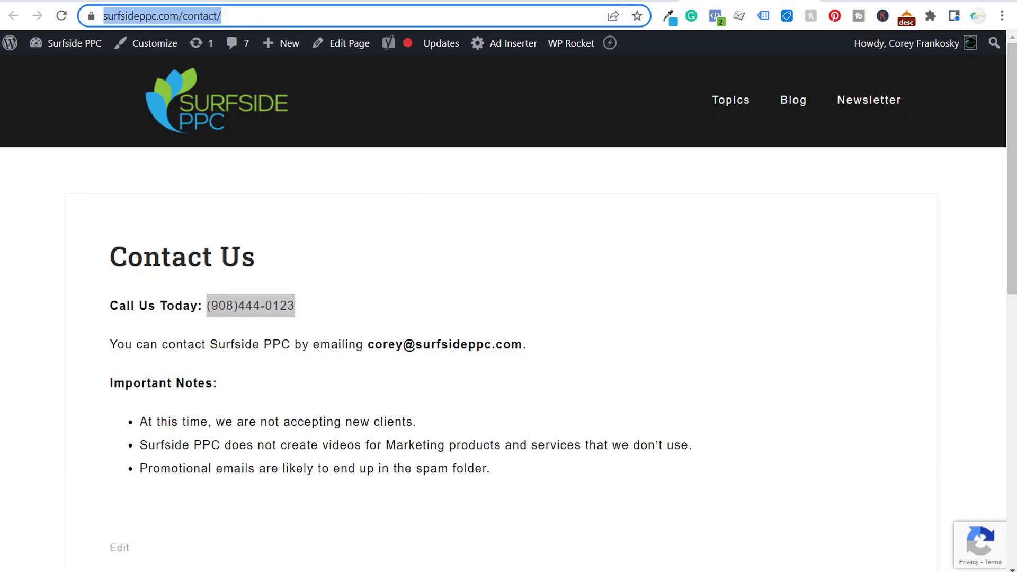
click(357, 3)
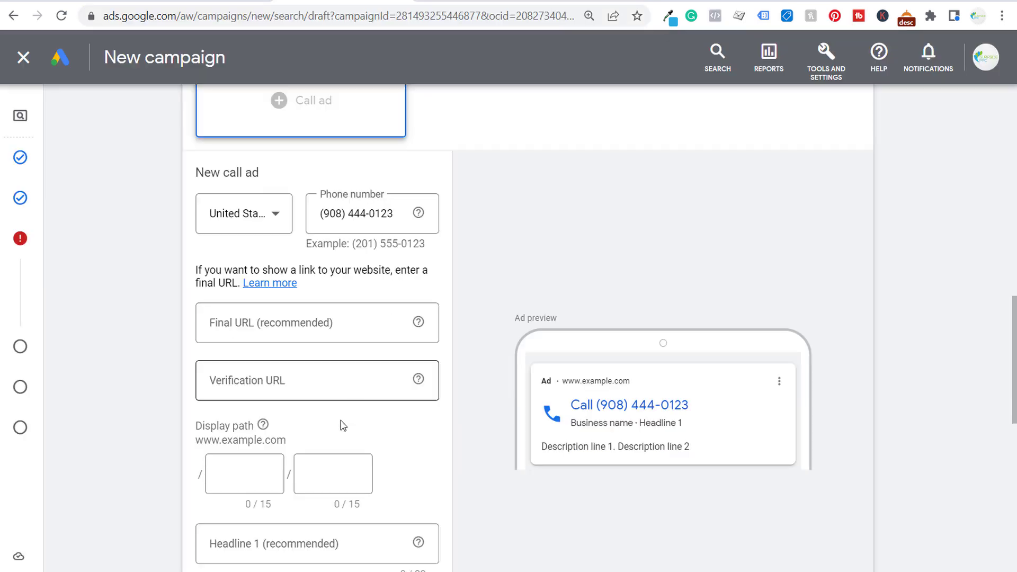
click(322, 384)
key(ctrl+v)
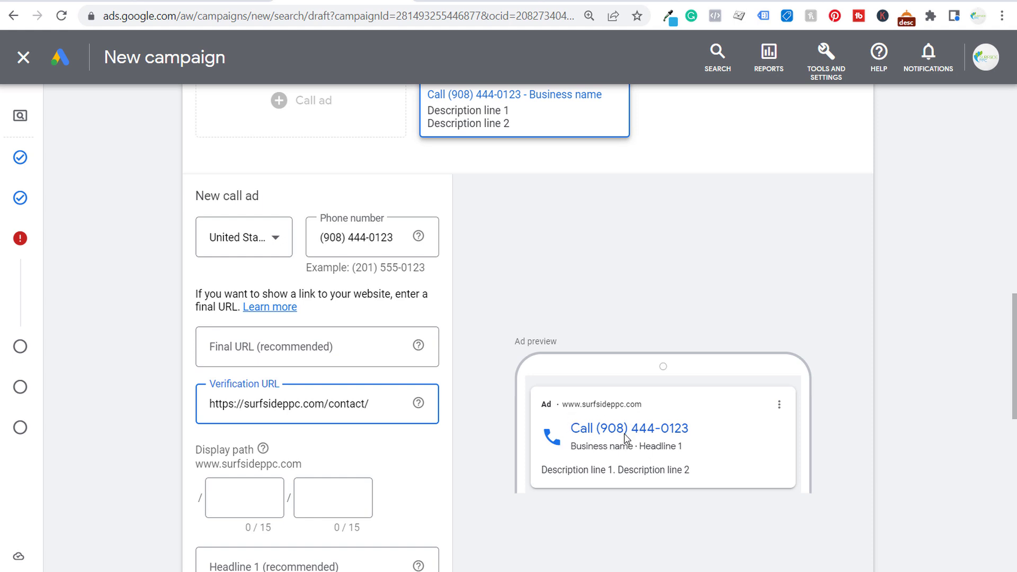
scroll(143, 294, down, 2)
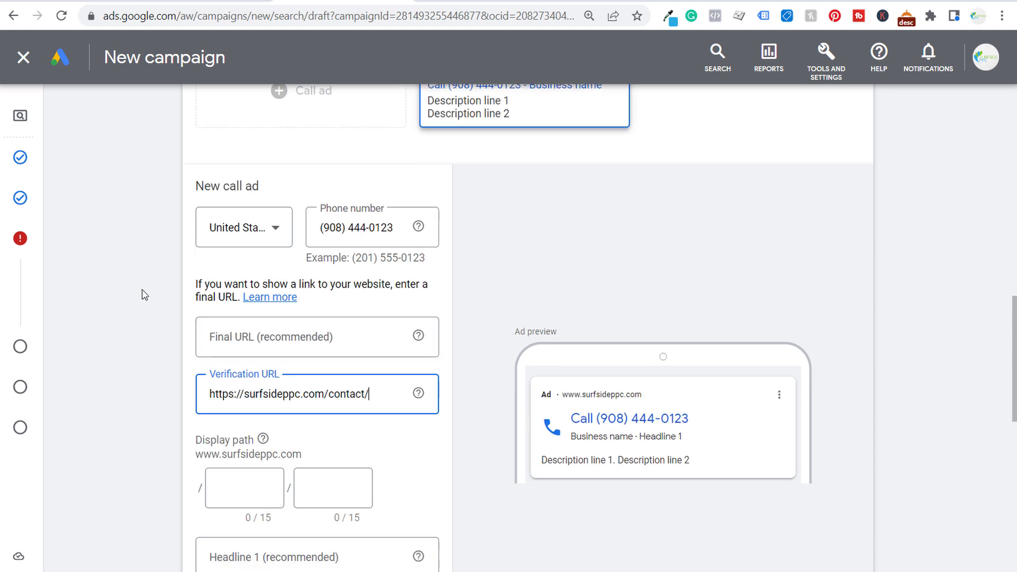
Fill in the call ad's headline 1 as "Your Nashville Plumber" and headline 2 as "Call Us Today"
scroll(142, 295, down, 2)
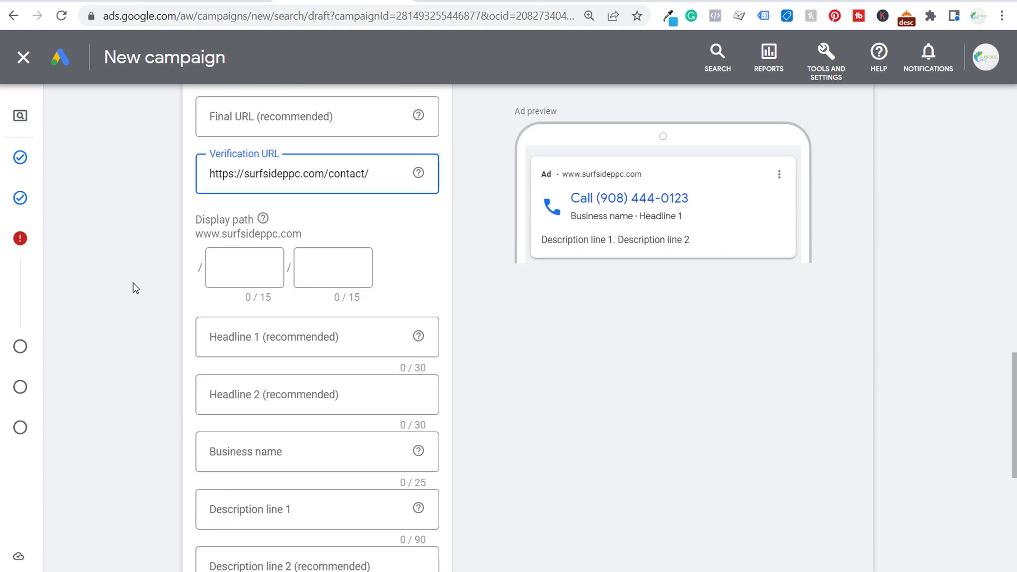
click(323, 341)
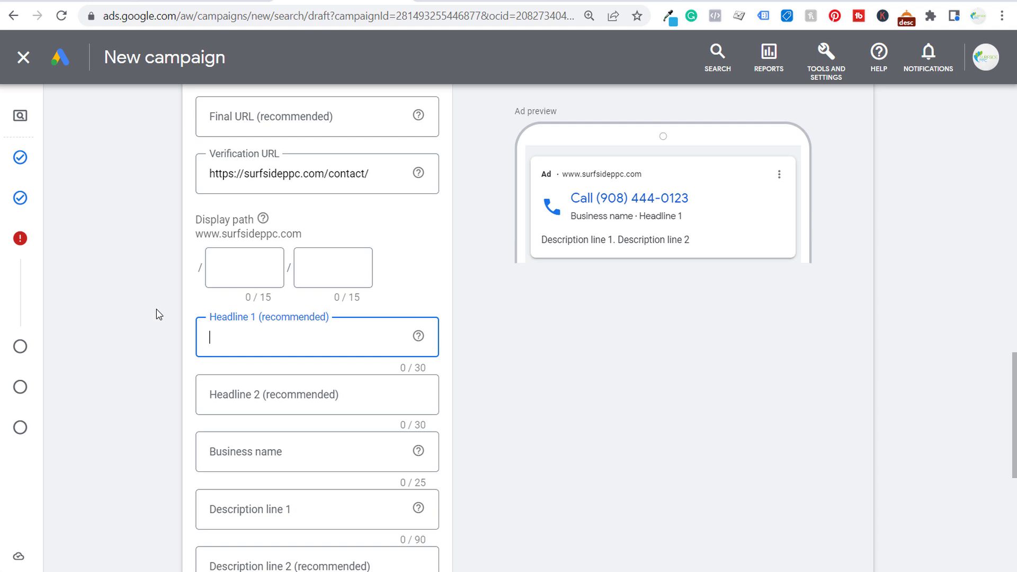
text(Your Nashvil)
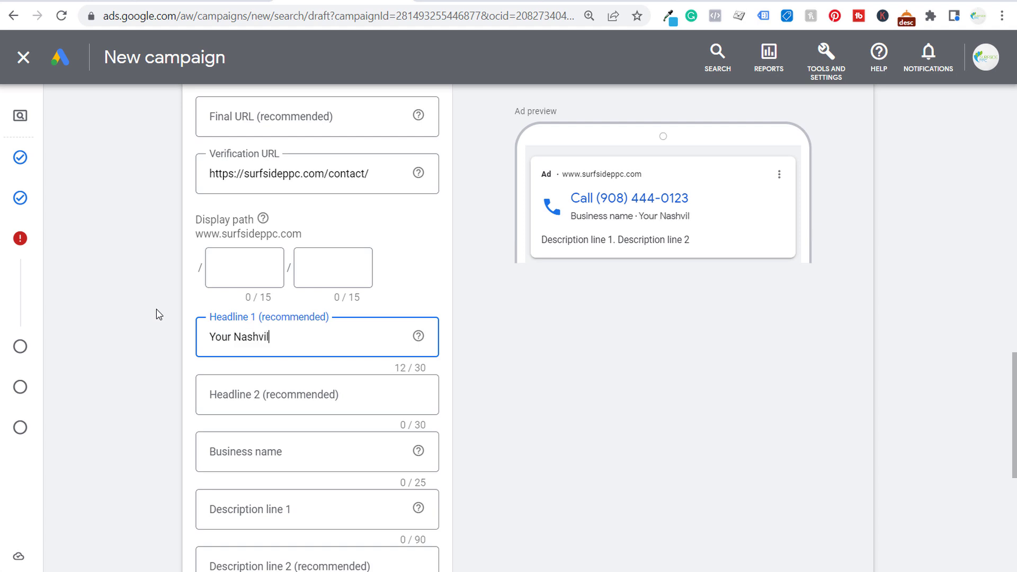
text(le Plumber)
key(Tab)
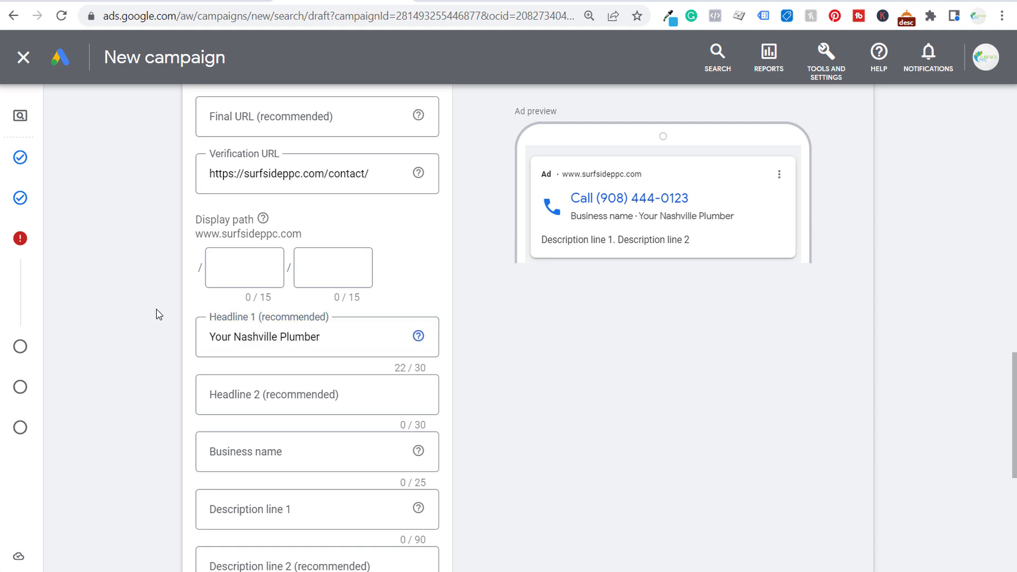
key(Tab)
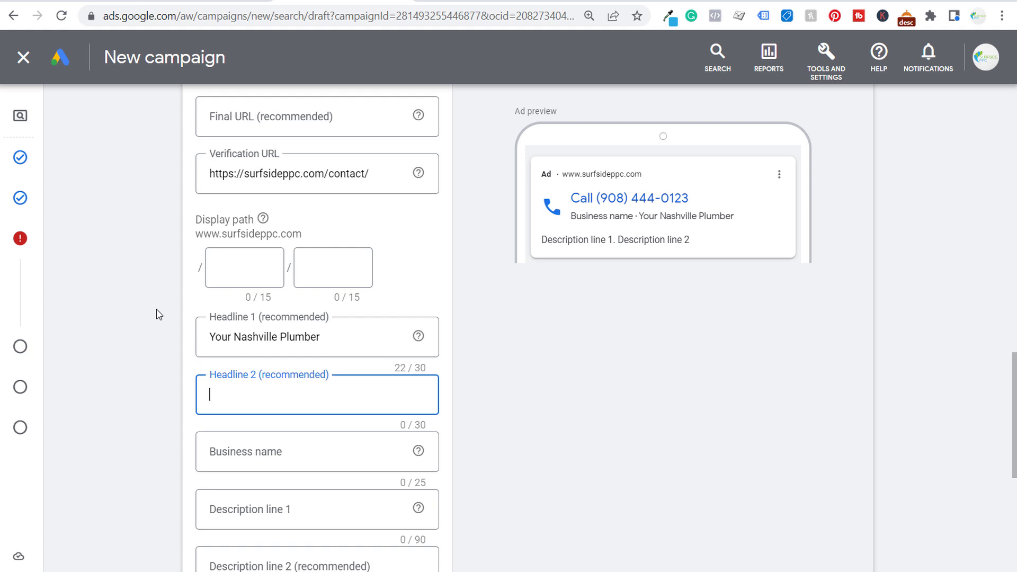
text(Call Us Today)
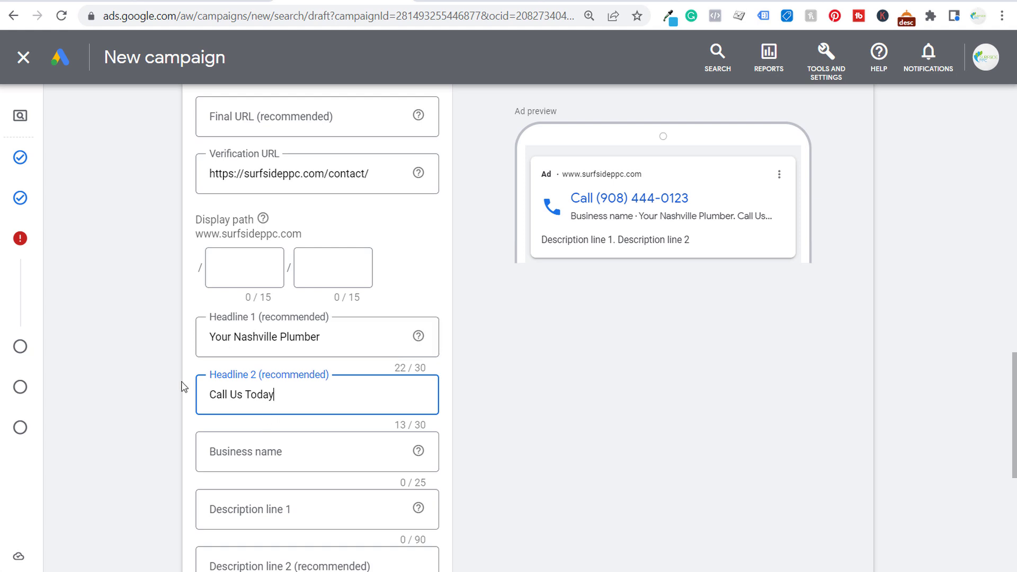
Enter Surfside Plumbing as the call ad's business name
scroll(169, 342, down, 2)
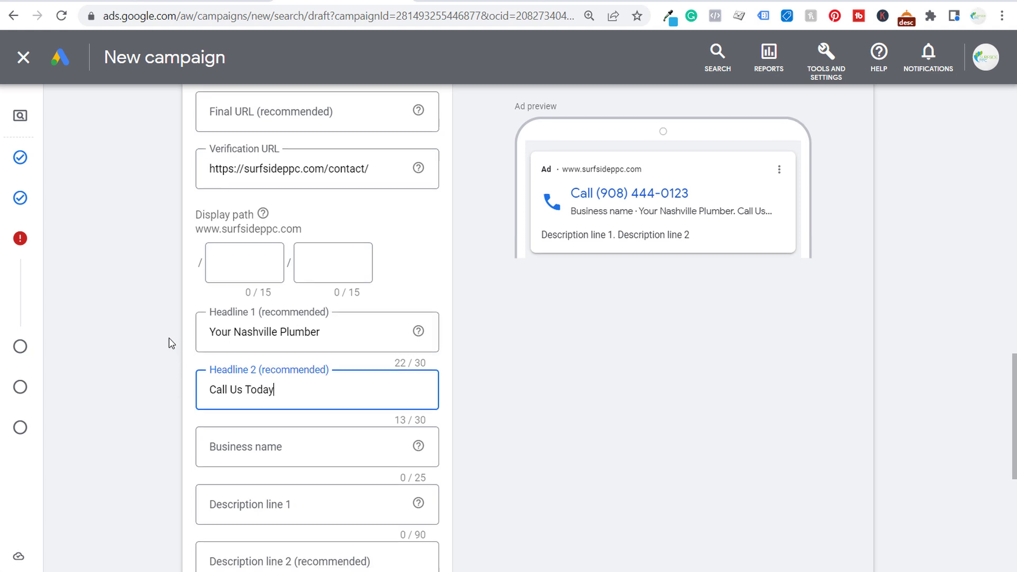
click(281, 375)
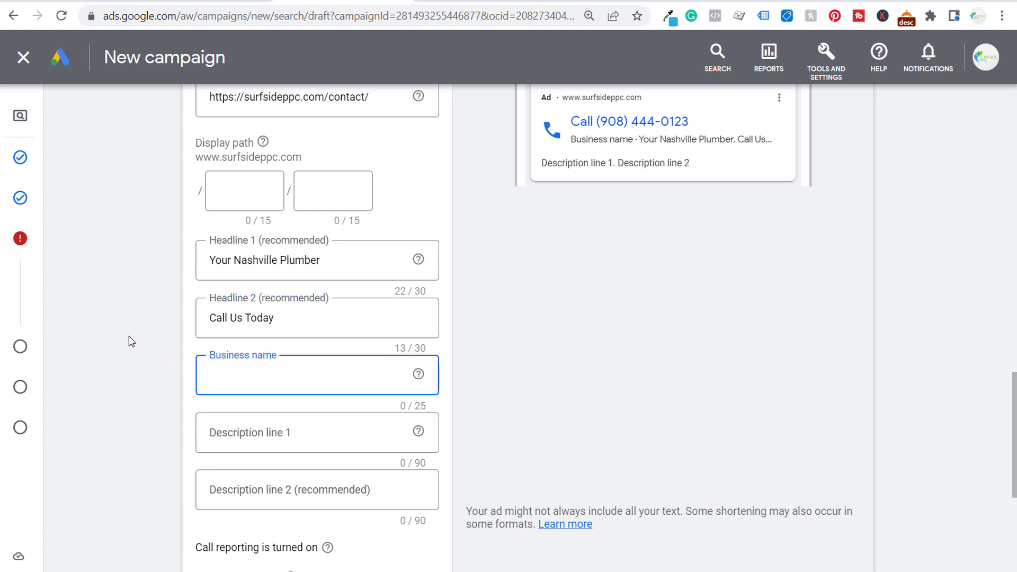
text(Surfside )
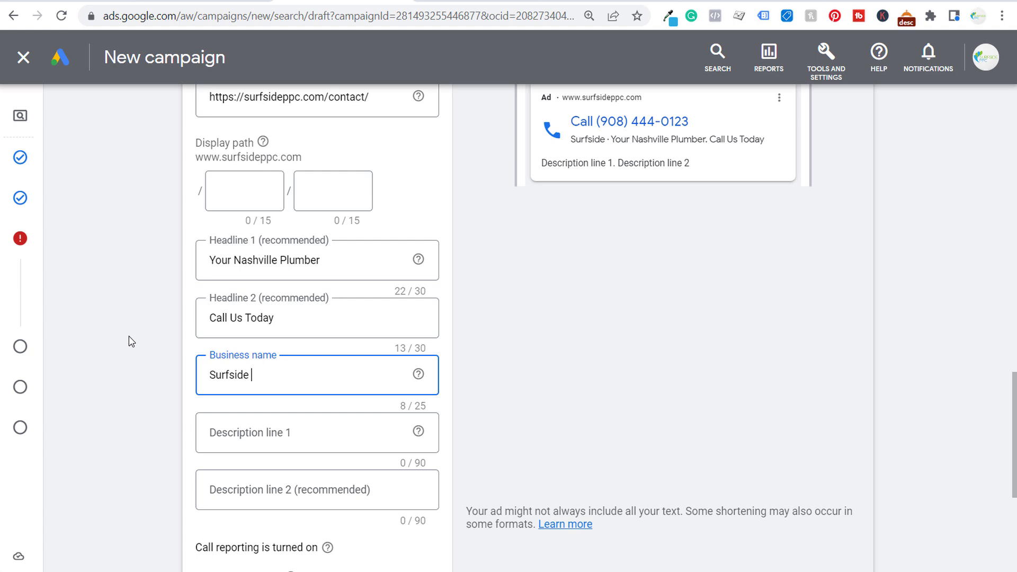
text(Plumbing)
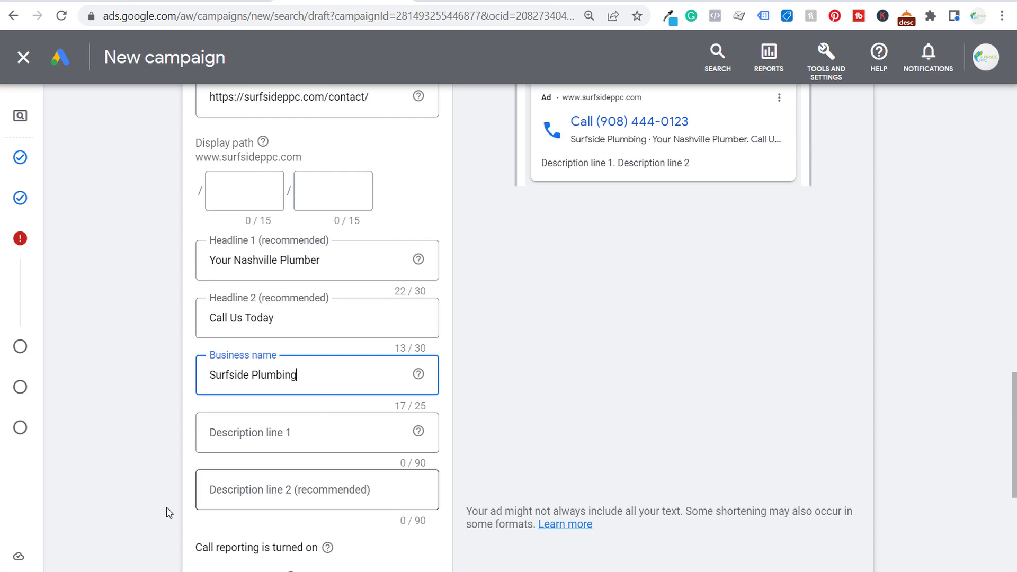
Enter descriptions "Call Surfside Plumbing And We Can Fix Any Plumbing Problem You Are Experiencing." and "10+ Years in Business - Fast Service. Fix Any Leaks or Clogged Pipes."
scroll(170, 318, down, 1)
click(306, 371)
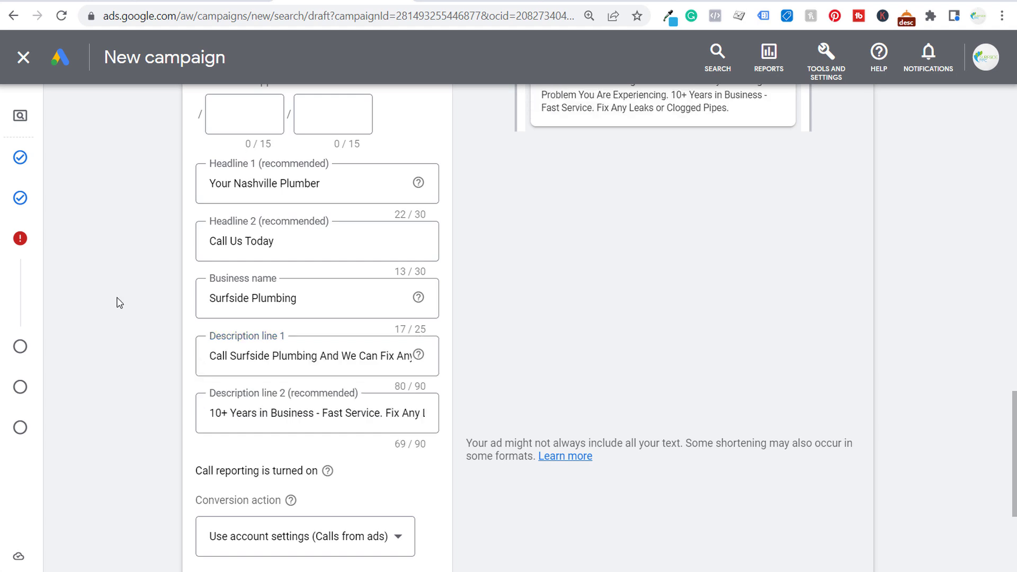
Review the call ad's headlines, business name and both description lines against the ad preview
scroll(120, 302, up, 2)
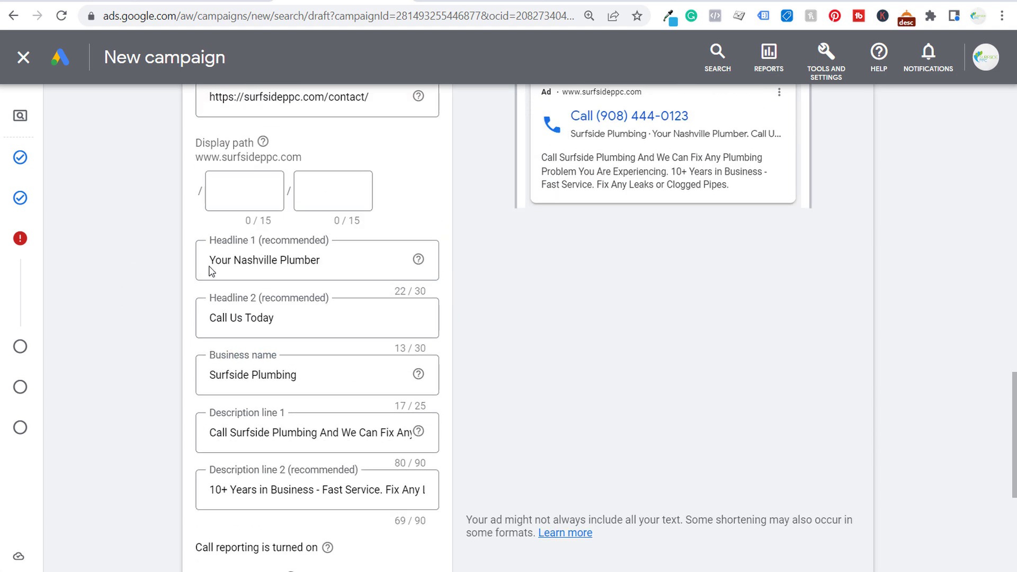
scroll(566, 317, up, 1)
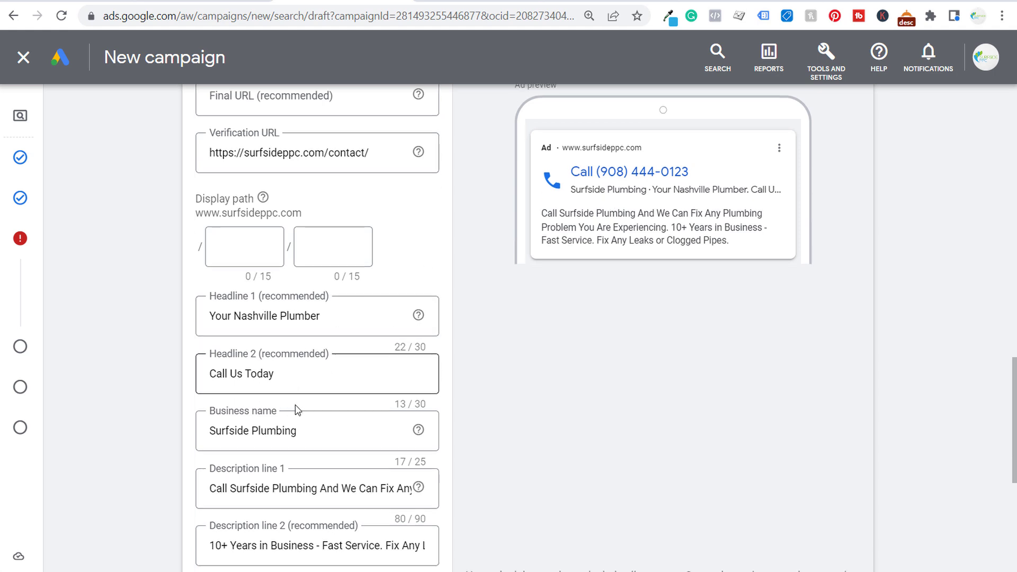
scroll(317, 377, down, 3)
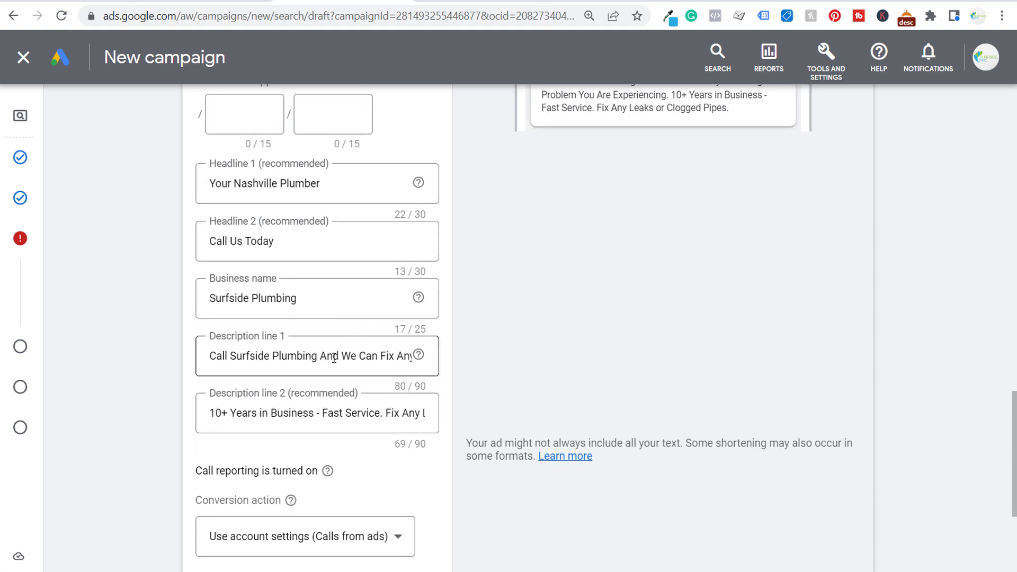
drag(342, 358, 440, 359)
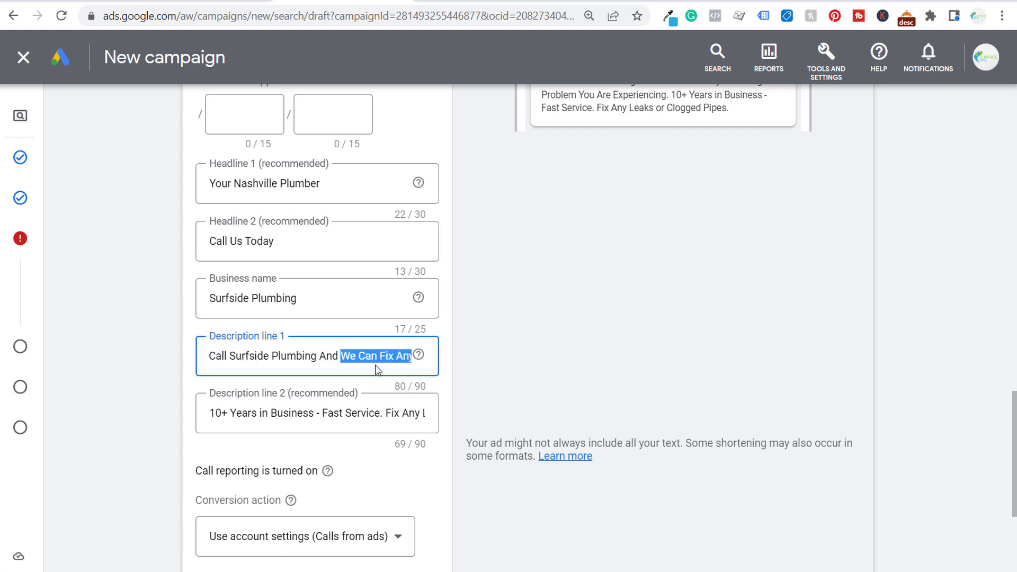
click(299, 413)
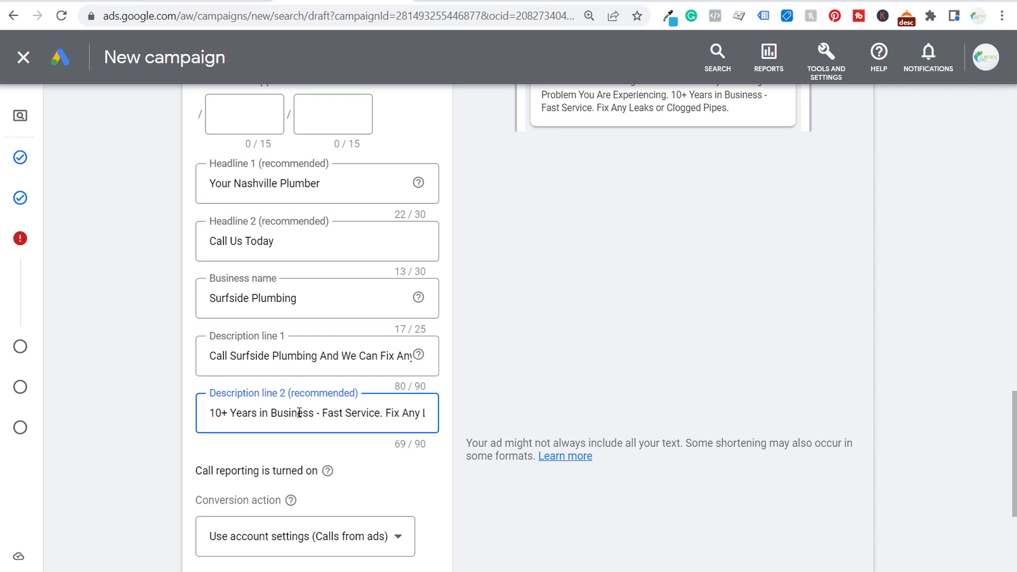
drag(385, 414, 420, 415)
click(420, 415)
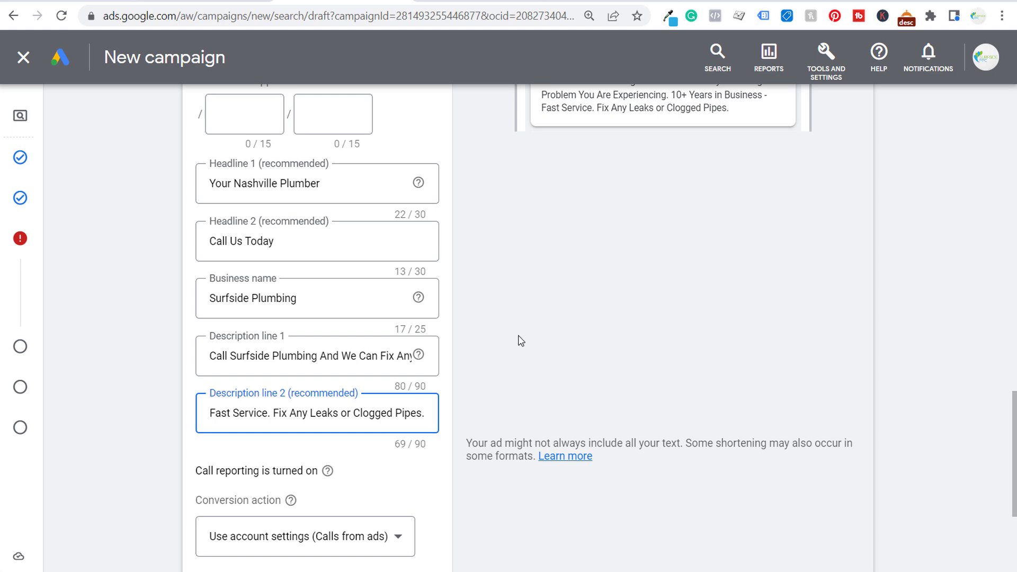
Set the call ad's conversion action to 90 Second Phone Call and finish the ad
scroll(530, 342, down, 1)
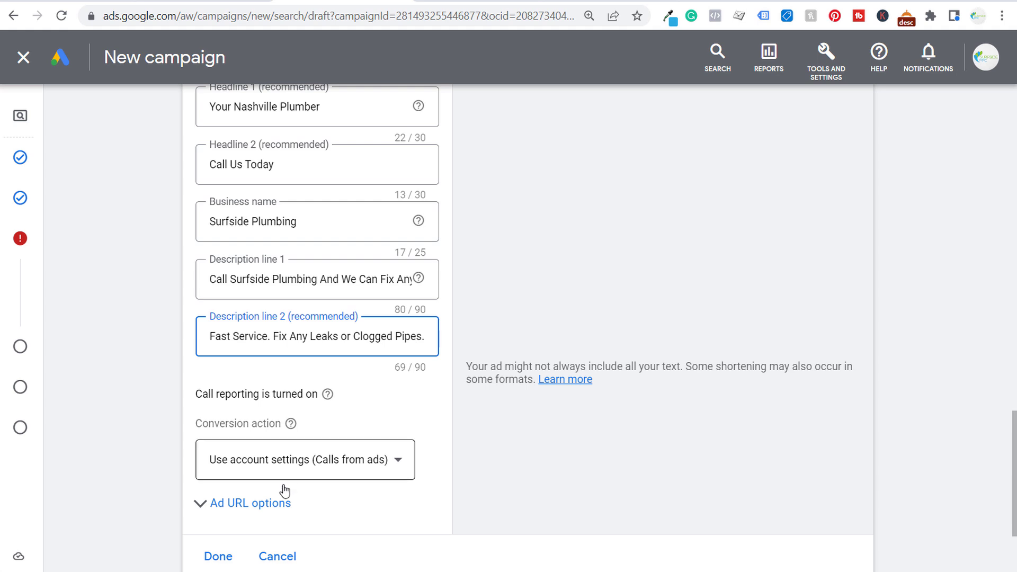
click(371, 469)
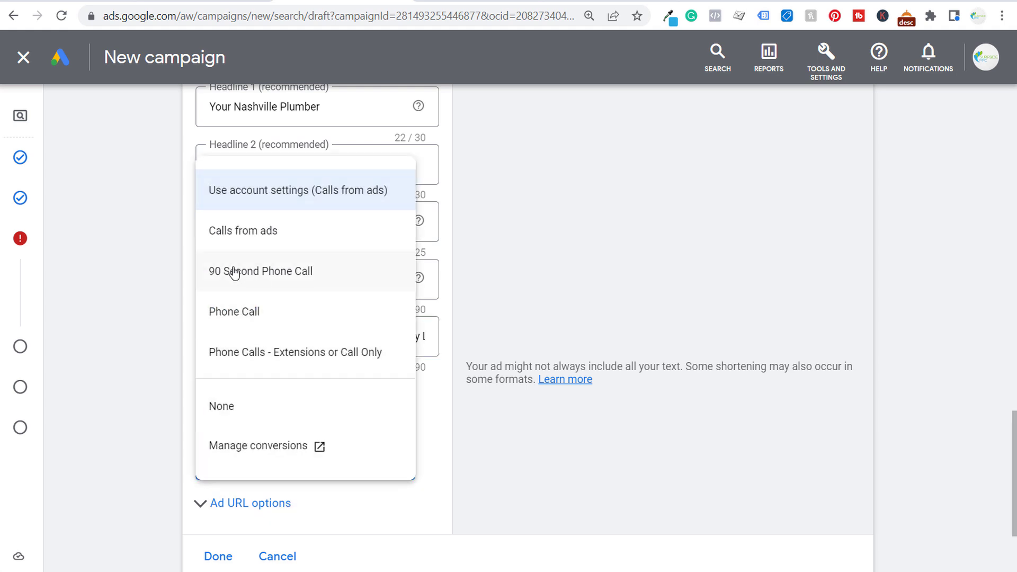
click(236, 271)
scroll(159, 371, down, 2)
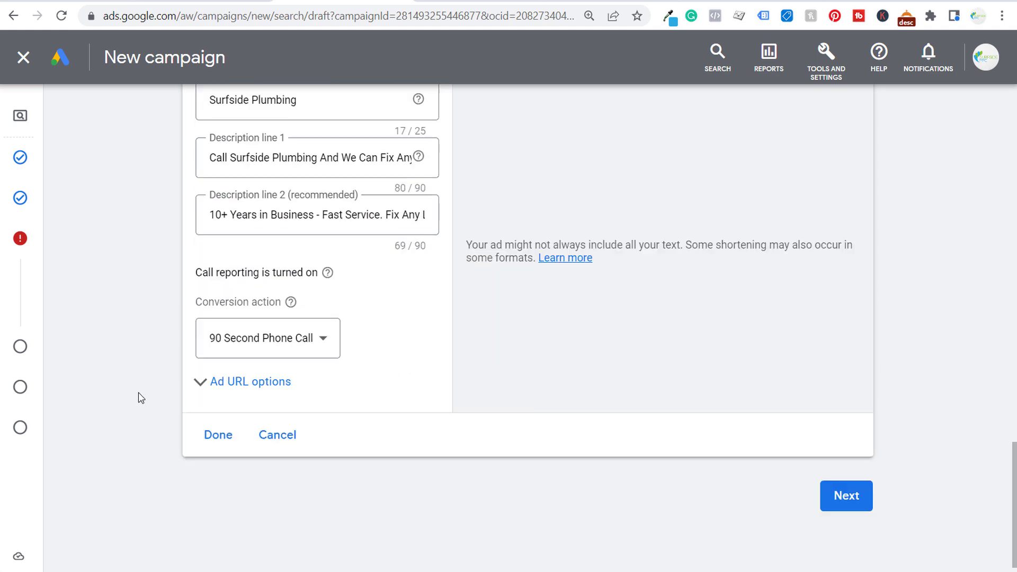
click(220, 405)
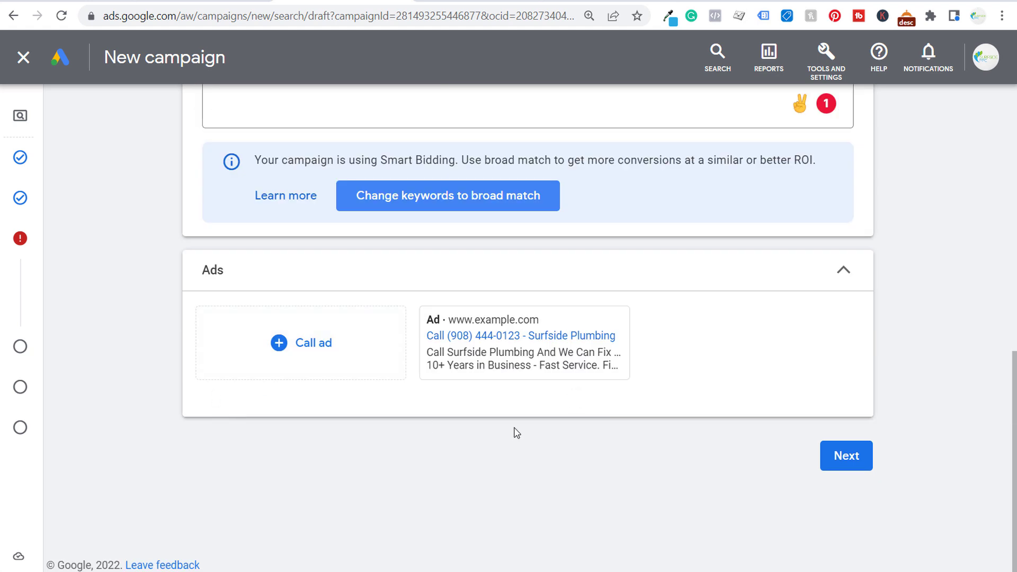
Duplicate the finished call ad and change its headlines to "24/7 Plumbing Services" and "We'll Fix Any Leak or Clog"
mouse_move(526, 338)
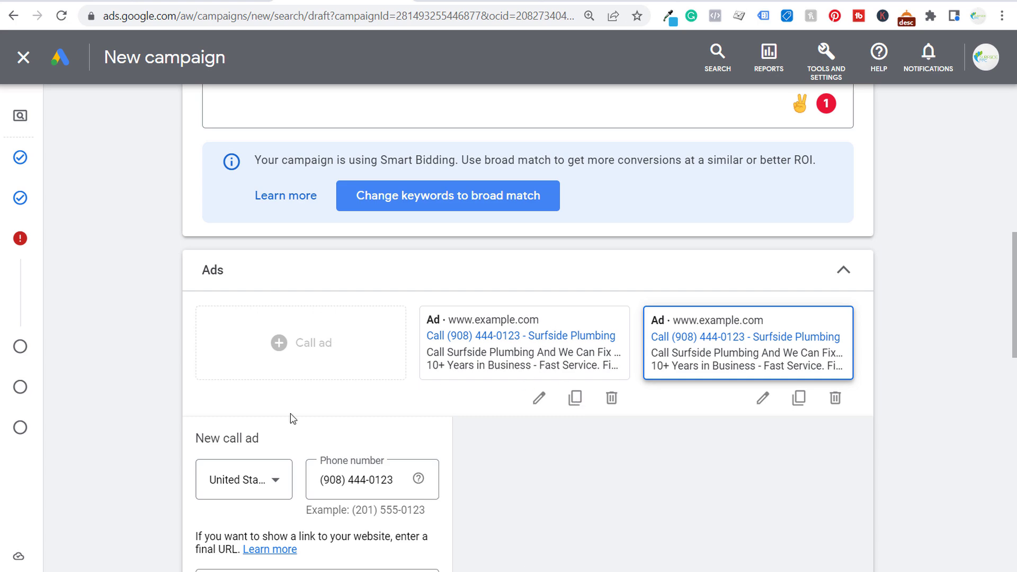
scroll(148, 371, down, 6)
scroll(212, 339, down, 3)
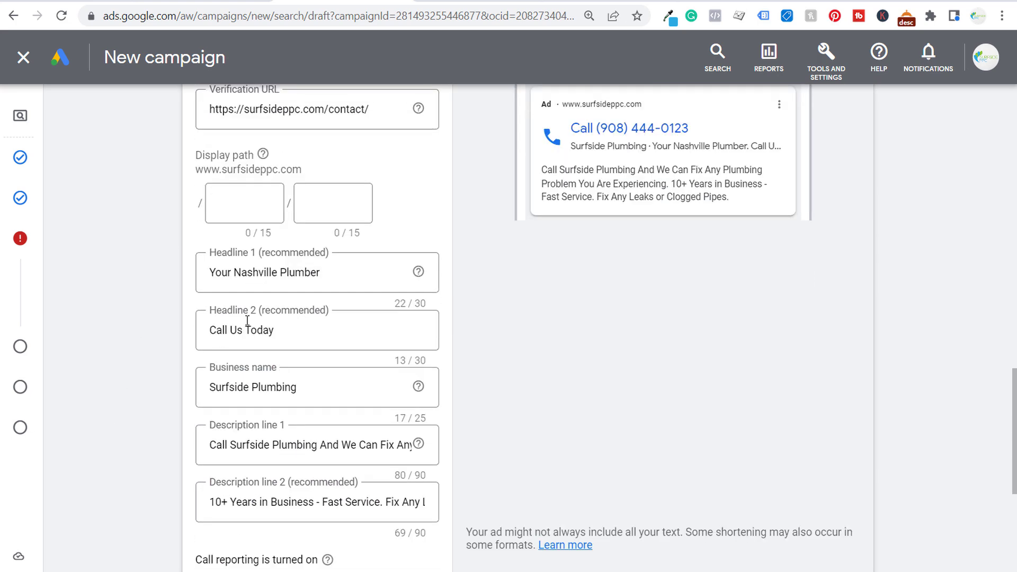
scroll(159, 255, down, 1)
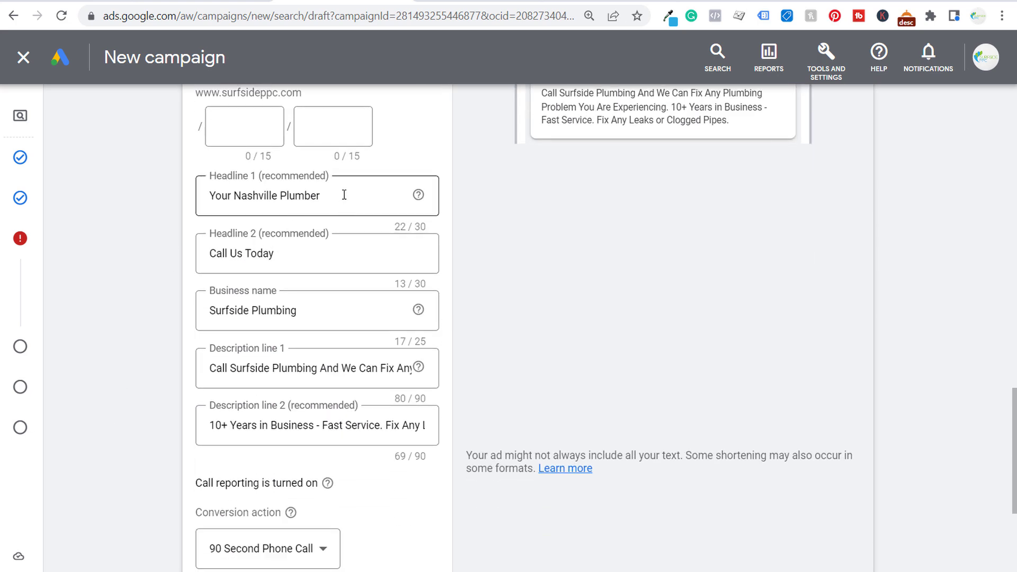
drag(344, 195, 164, 204)
text(24/7)
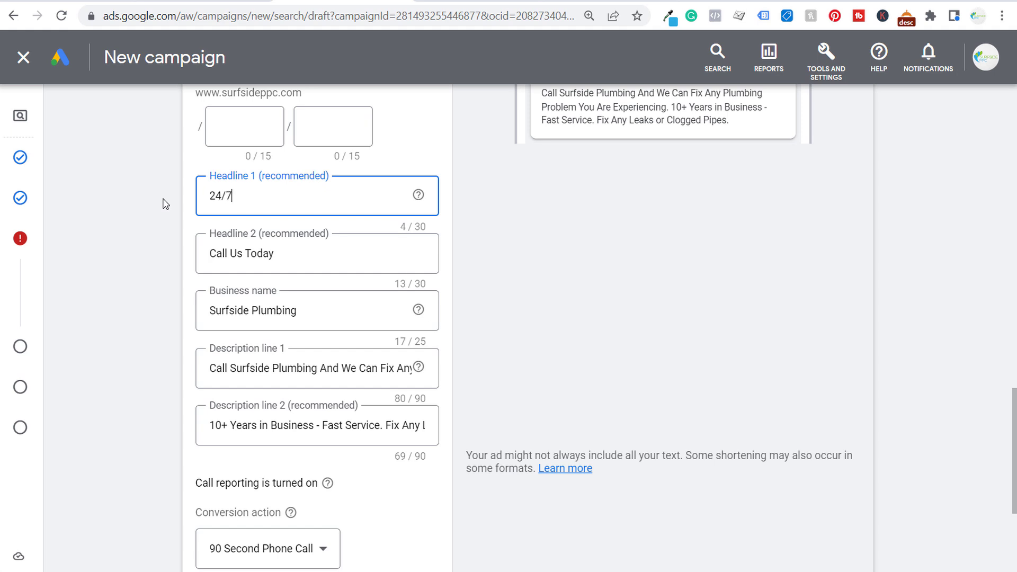
text( Plumbing Services)
key(Tab)
text(We'll Fix Any Leak or Clog)
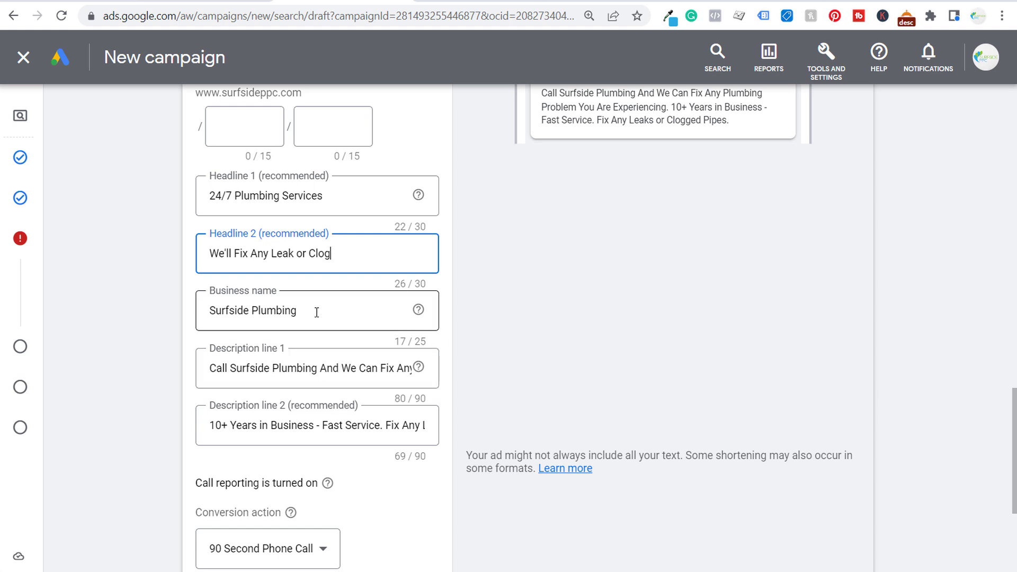
Check the remaining fields of the second call ad and finish it
scroll(530, 344, up, 3)
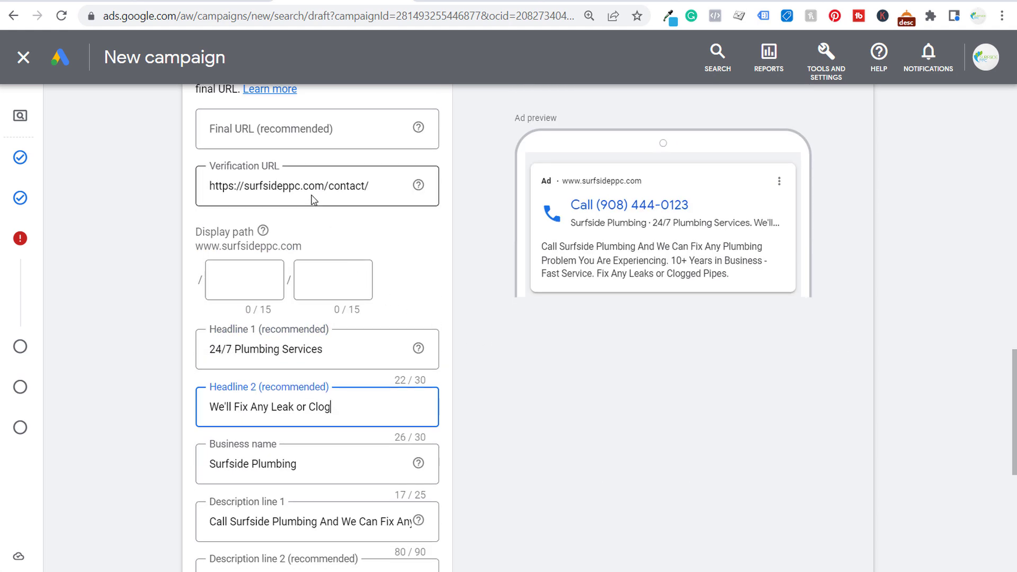
scroll(326, 233, up, 2)
scroll(371, 188, down, 10)
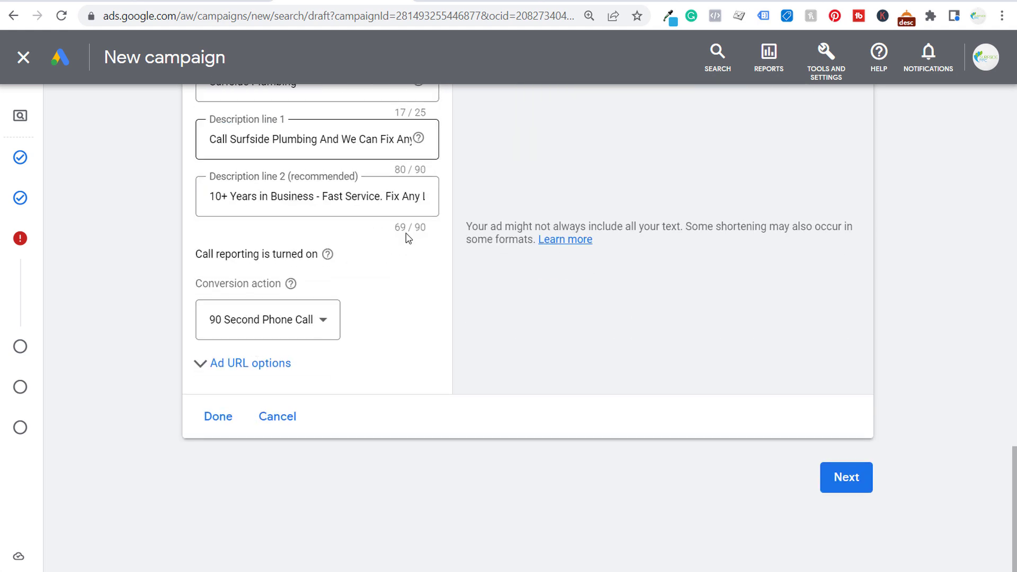
click(227, 418)
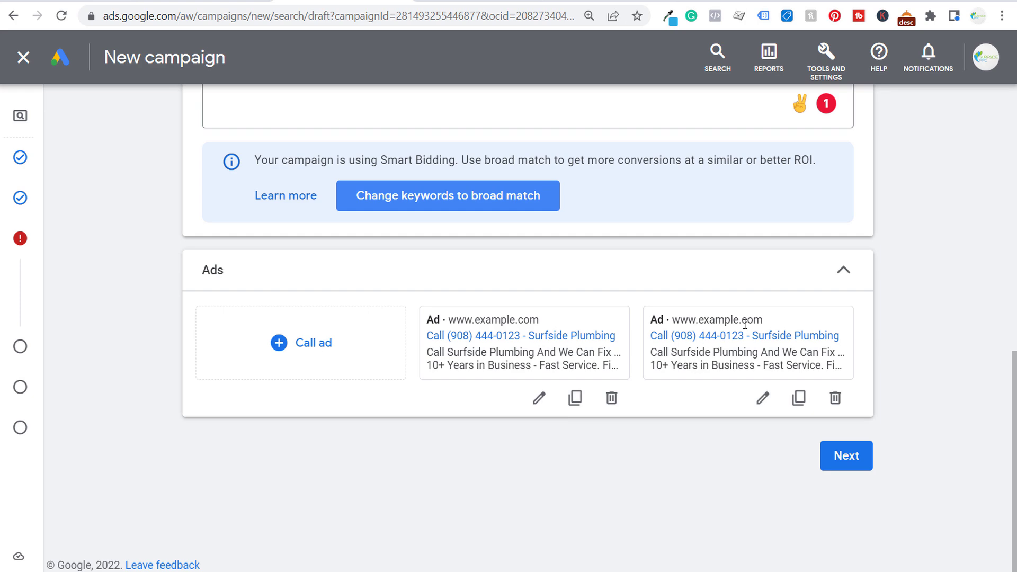
Duplicate the second call ad, set its headlines to "Top-Rated Plumber in Nashville" and "Fast & Affordable Service", and finish it
click(800, 397)
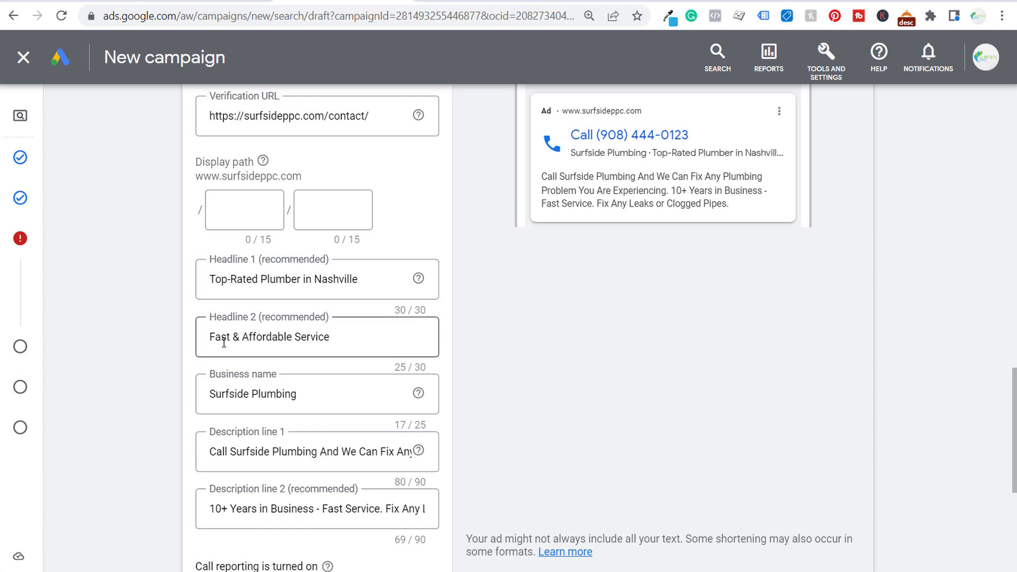
scroll(133, 273, down, 5)
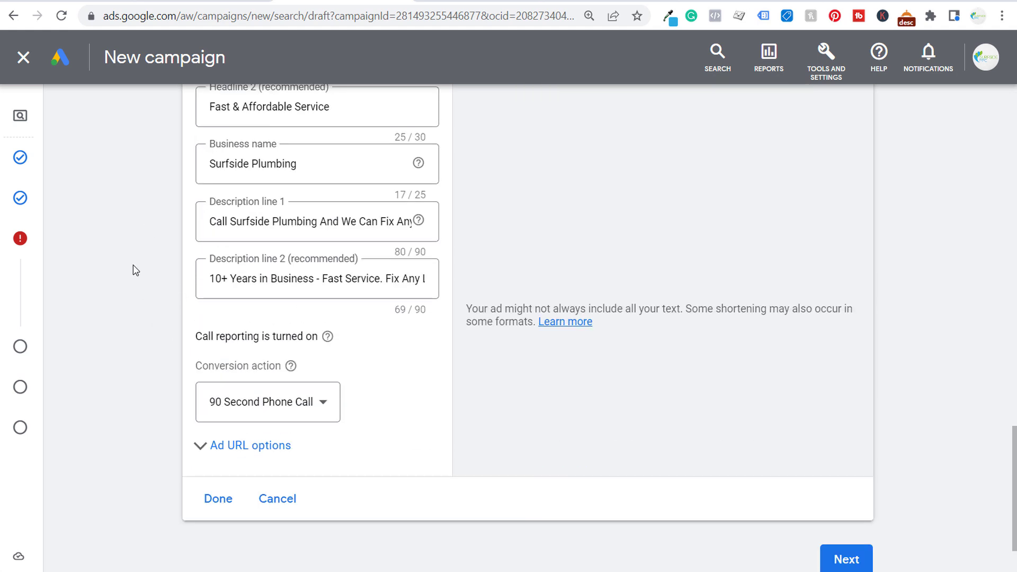
click(220, 500)
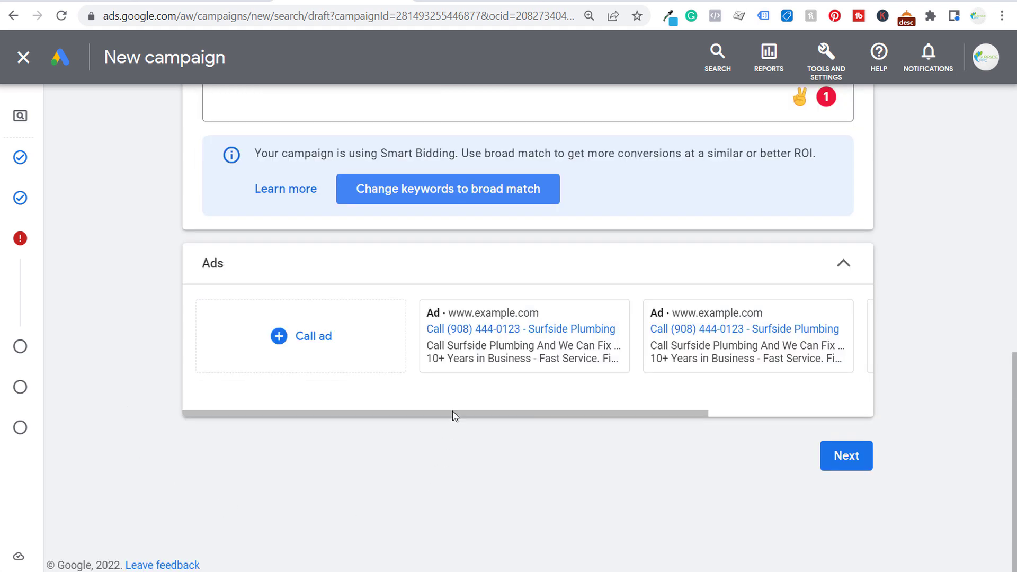
Continue from the ads to the campaign's Extensions page and go to the list of callout extensions
mouse_move(453, 413)
mouse_down()
mouse_move(682, 414)
mouse_move(451, 414)
mouse_up()
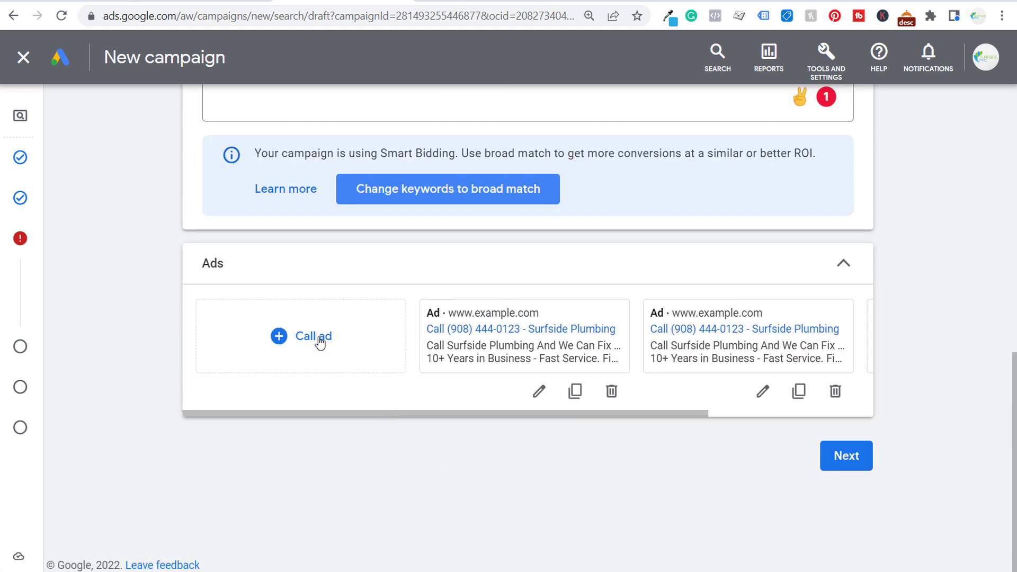
click(846, 456)
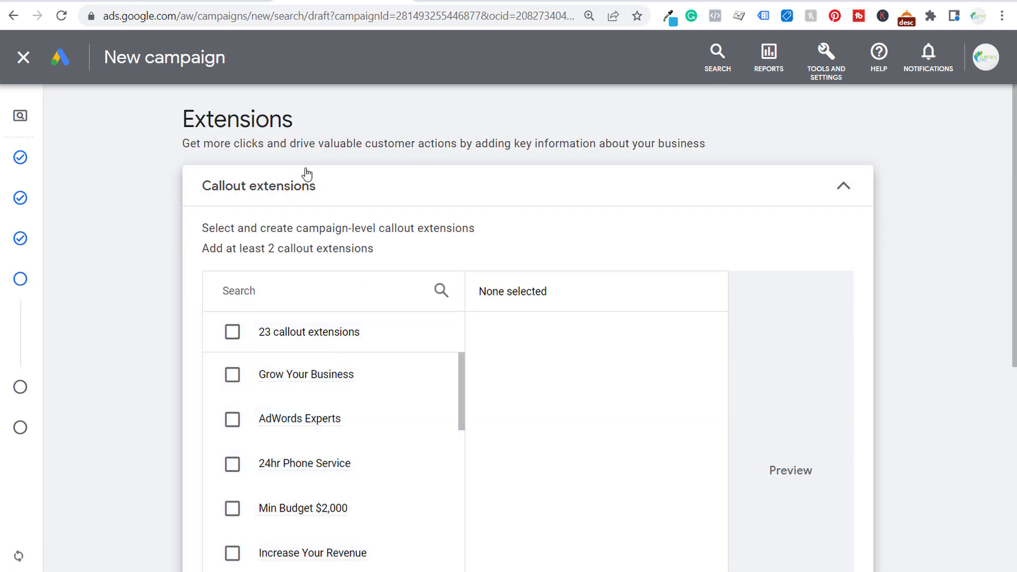
scroll(175, 223, down, 3)
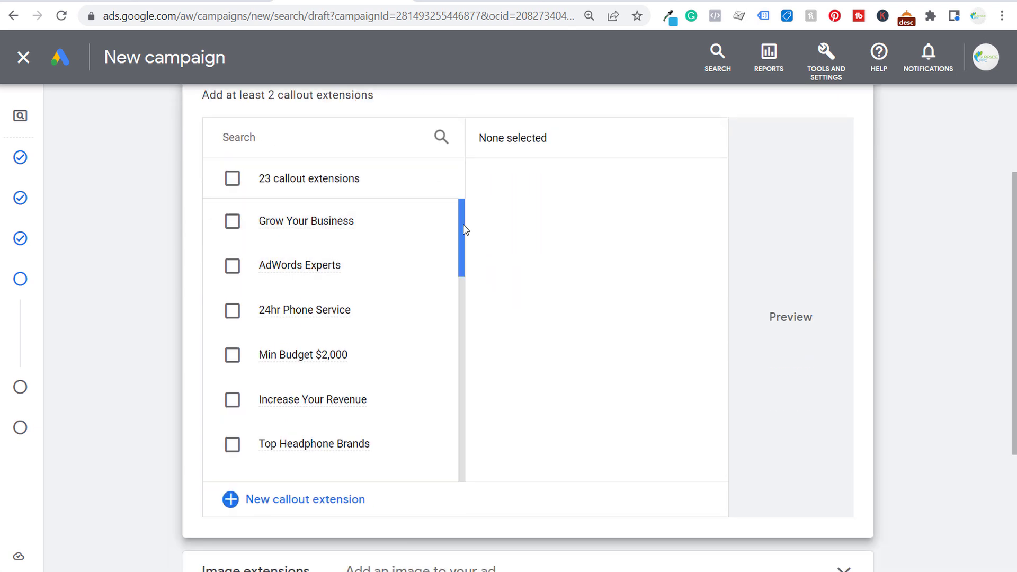
Show the additional extension types for the campaign and collapse the callout extensions section
scroll(212, 286, down, 5)
scroll(568, 402, down, 4)
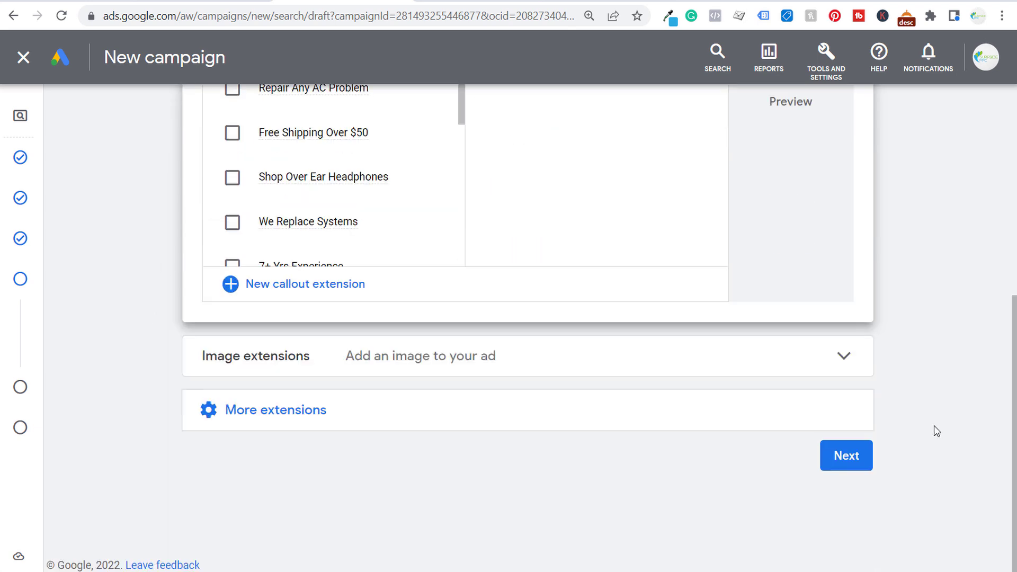
click(577, 424)
scroll(212, 312, down, 3)
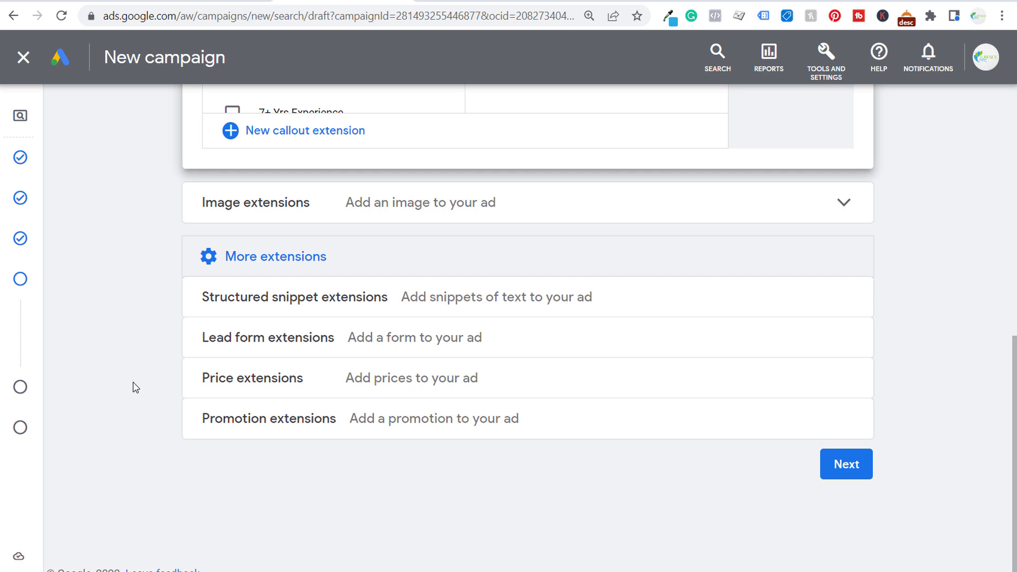
scroll(161, 335, up, 8)
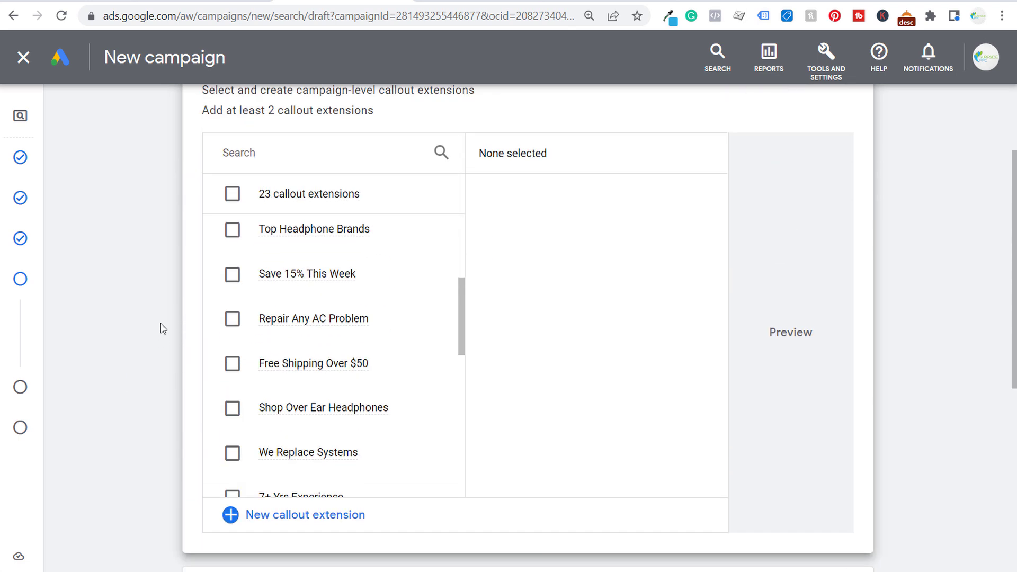
scroll(556, 313, up, 2)
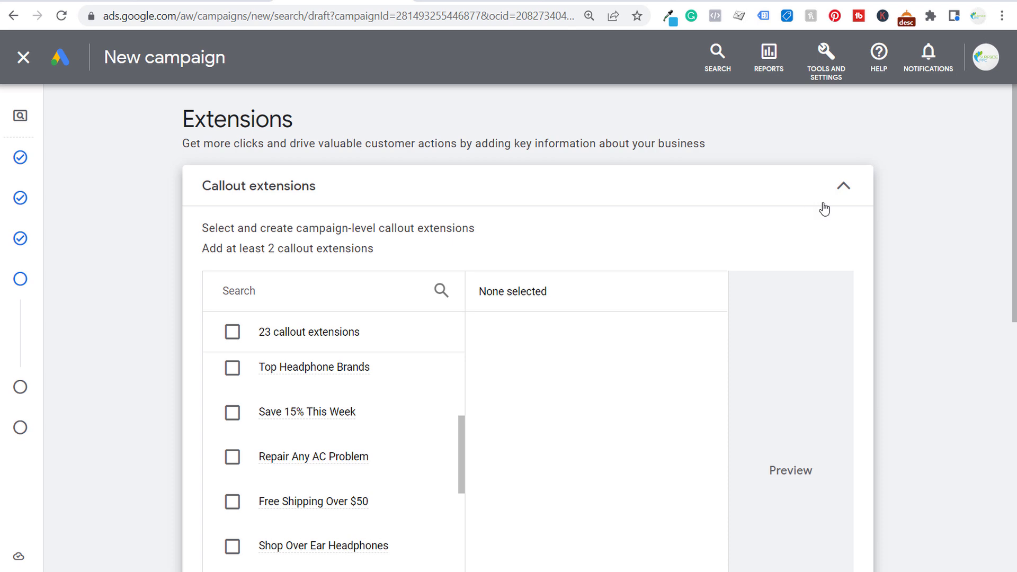
click(839, 195)
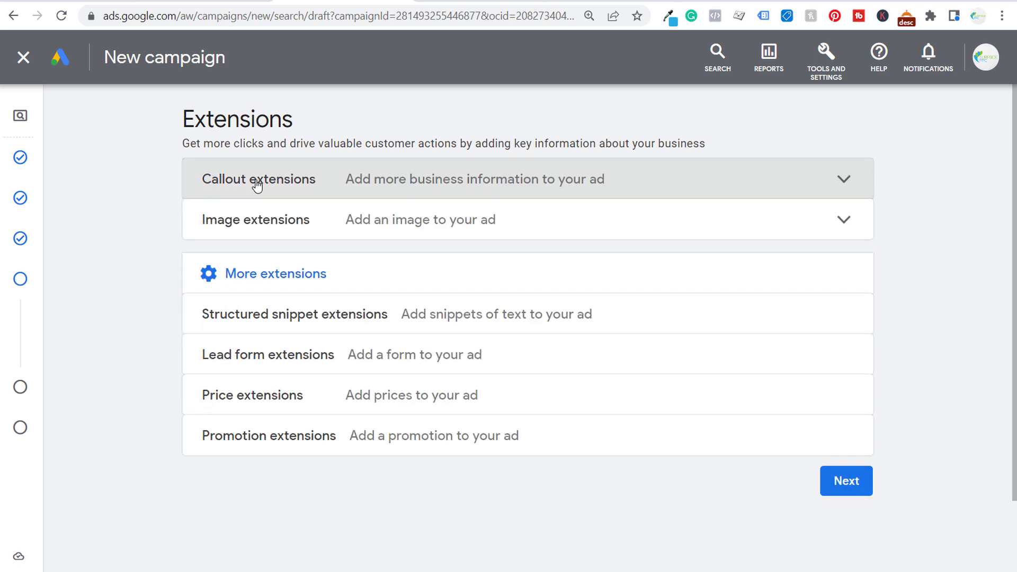
Add the callout extensions "24/7 Service", "10+ Years In Business", "Call Now" and "Fix Any Plumbing Problem" to the campaign
click(423, 192)
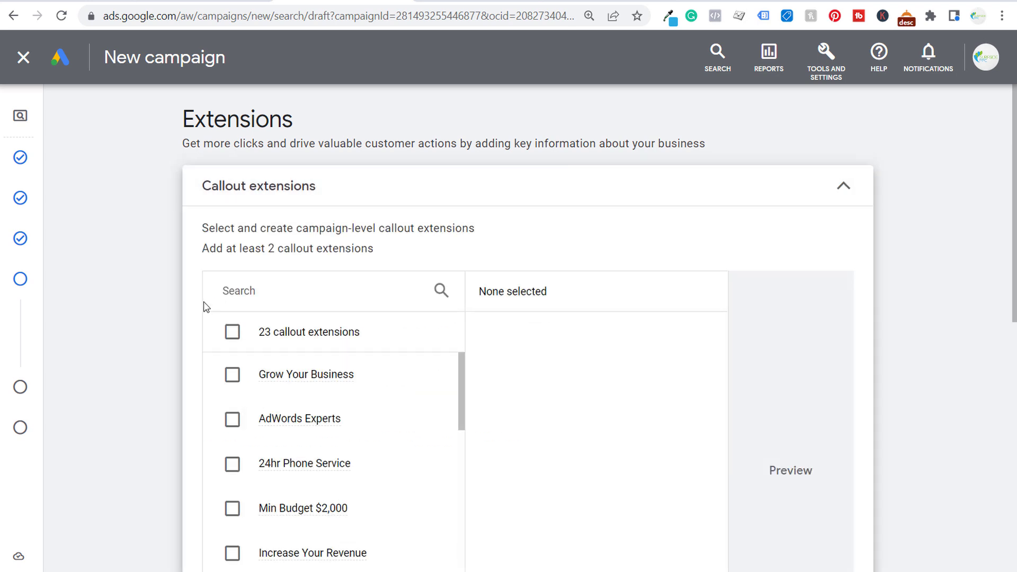
scroll(139, 259, down, 3)
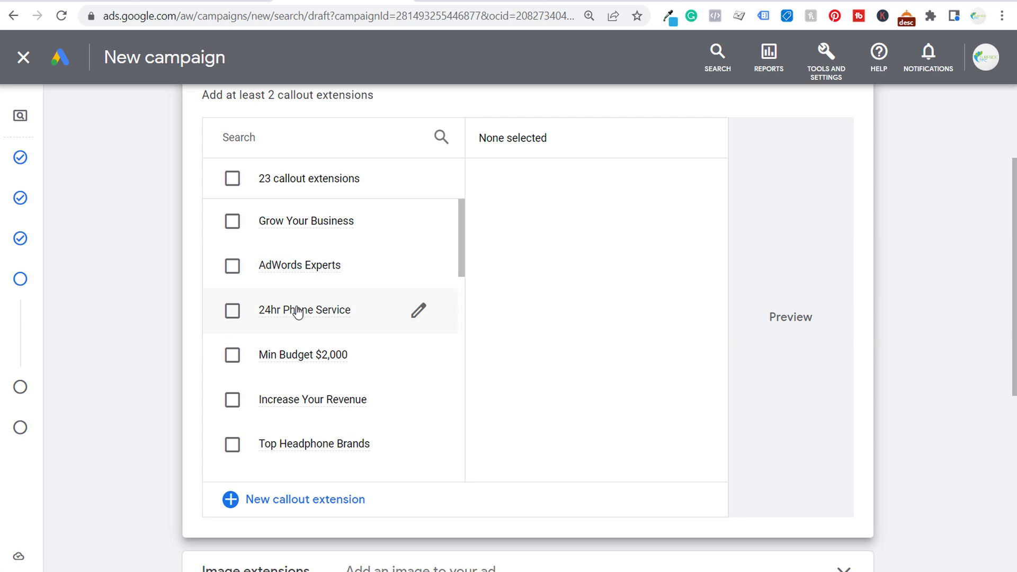
drag(462, 276, 414, 438)
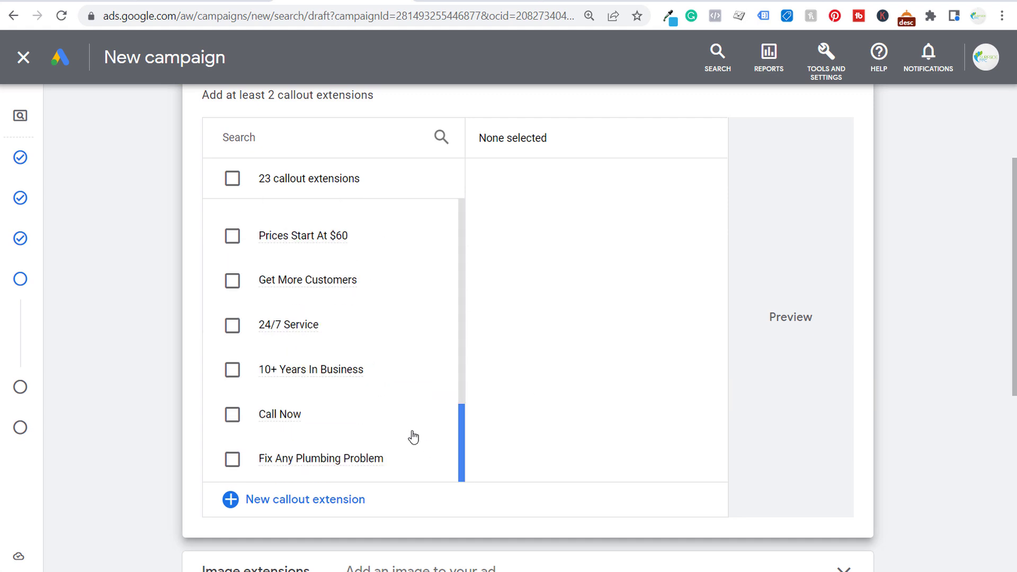
click(233, 327)
click(234, 371)
click(233, 416)
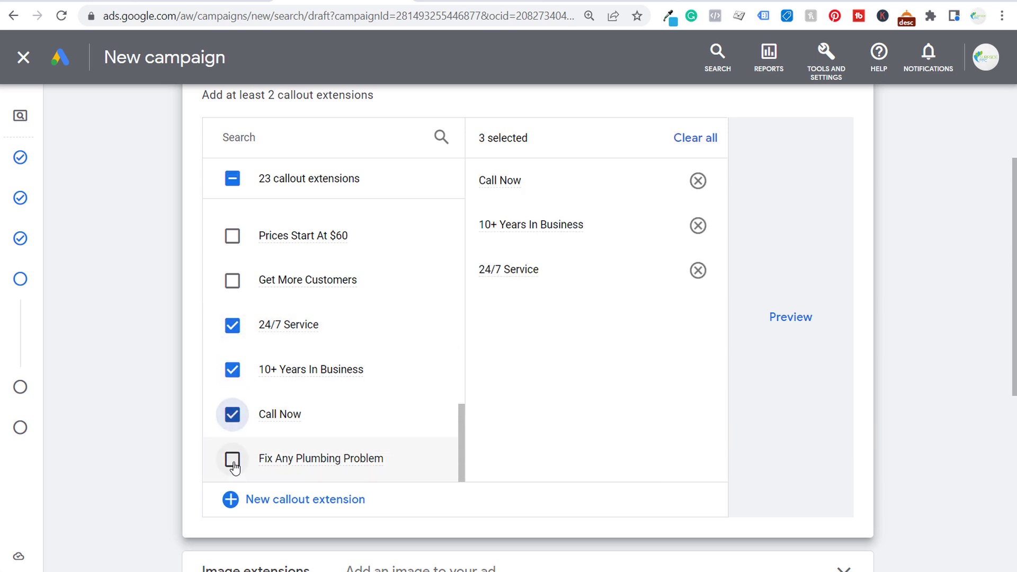
click(233, 460)
scroll(229, 377, up, 2)
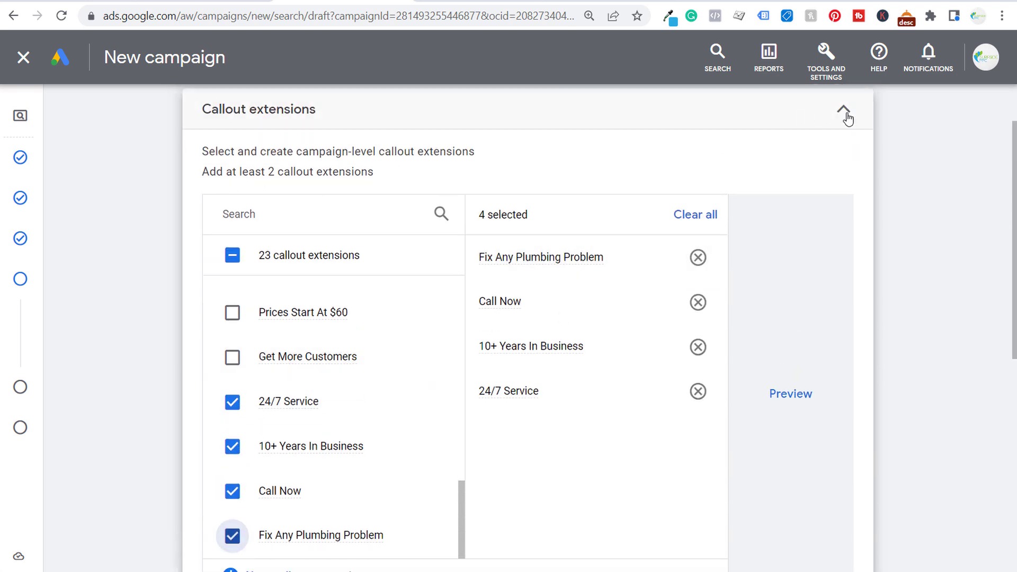
click(845, 113)
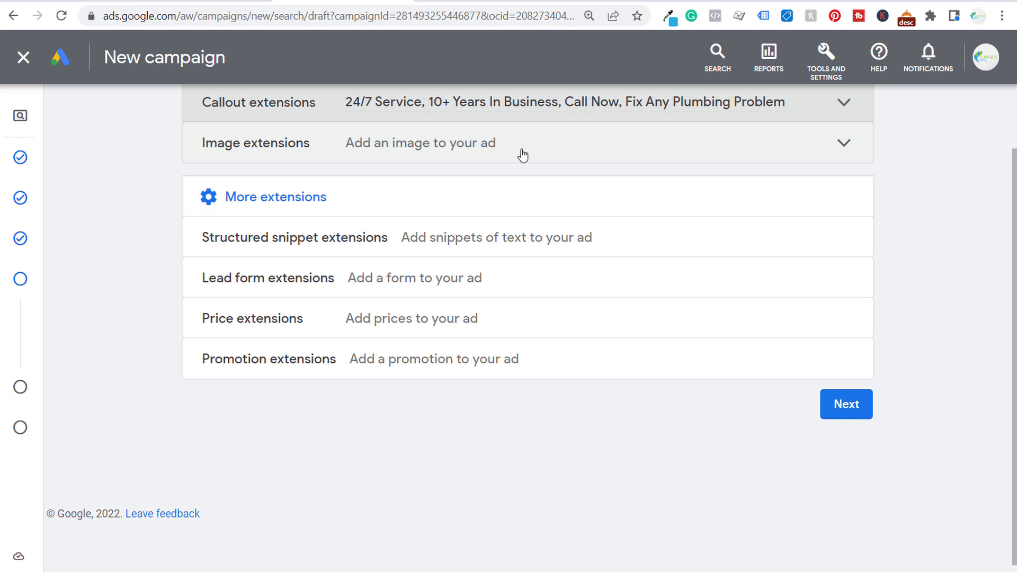
Add the structured snippet extension "Service catalog: Plumbing, Leak Detection, Emergency Services" to the campaign
click(575, 238)
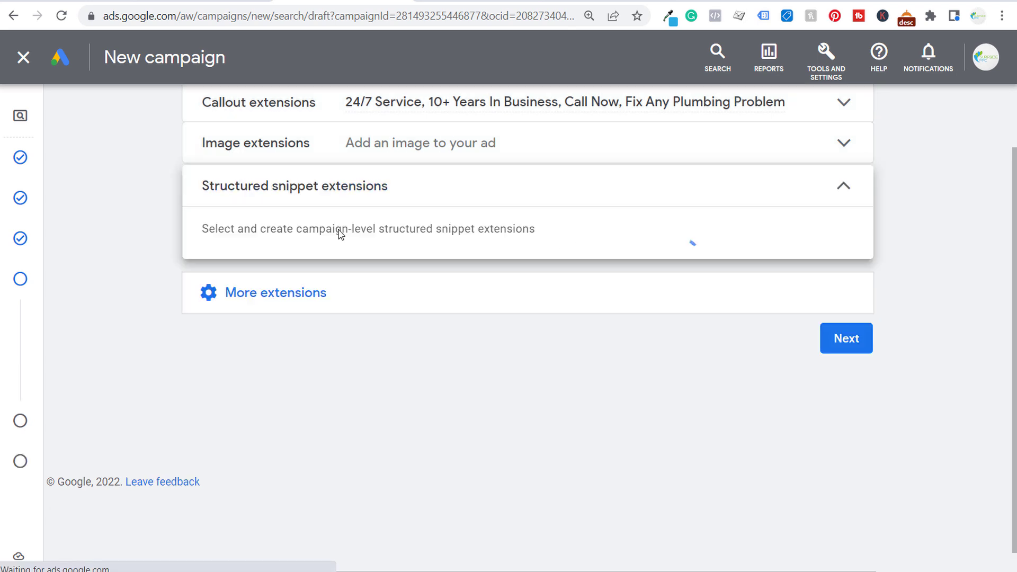
scroll(180, 366, down, 1)
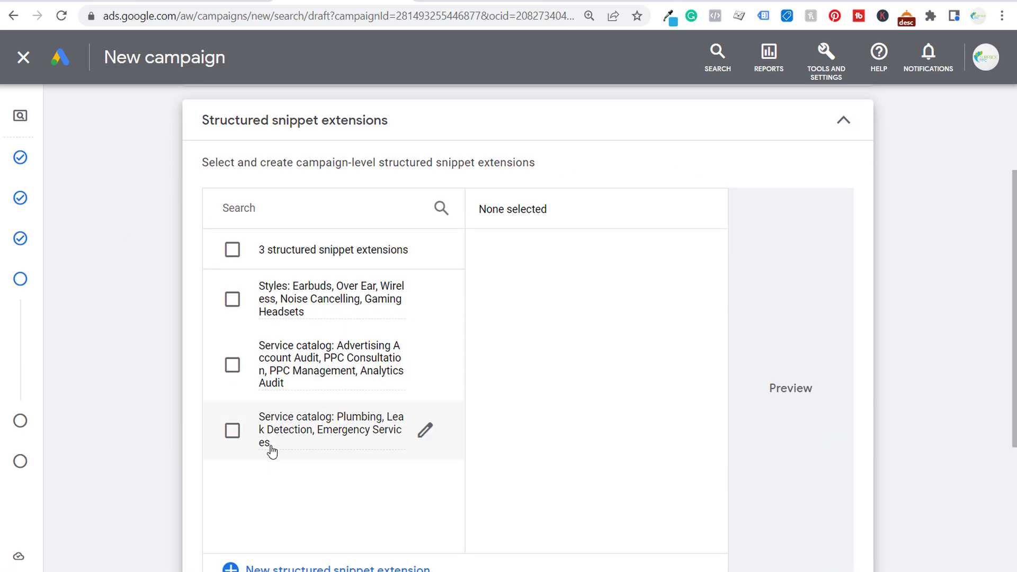
click(232, 431)
mouse_move(662, 253)
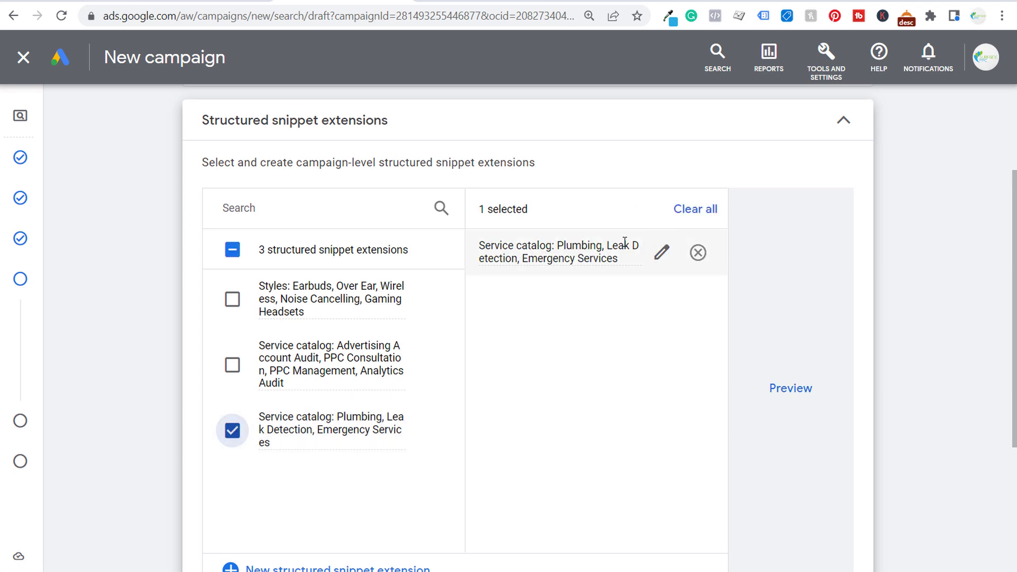
mouse_move(625, 243)
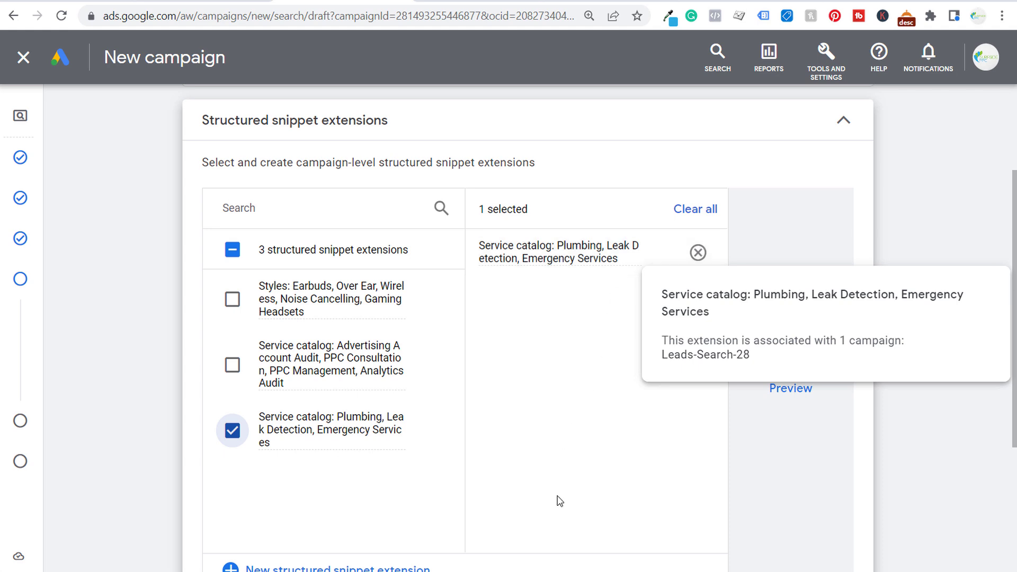
click(843, 123)
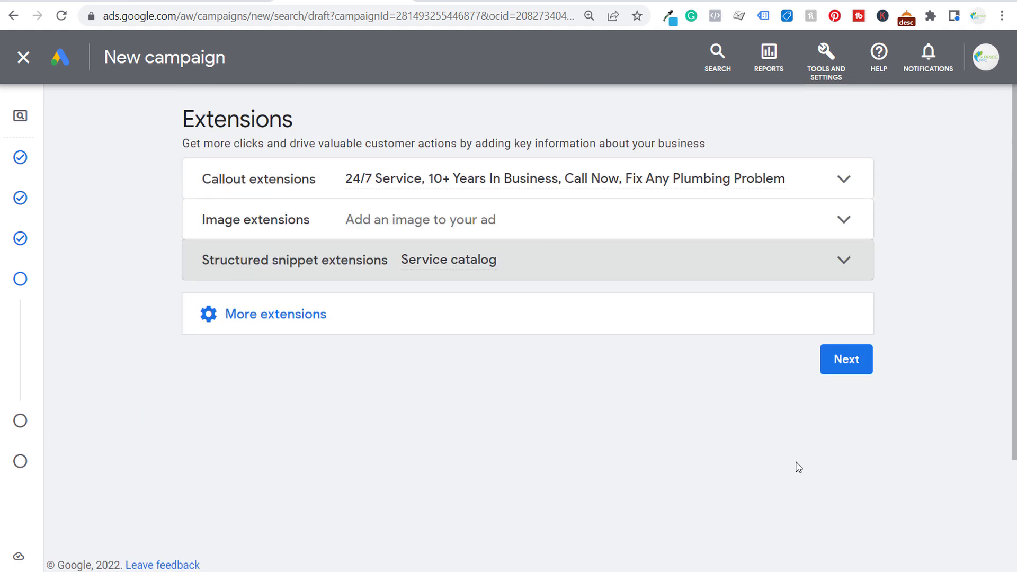
Continue to the budget page, set the average daily budget to $100.00 and proceed to the campaign review
click(868, 369)
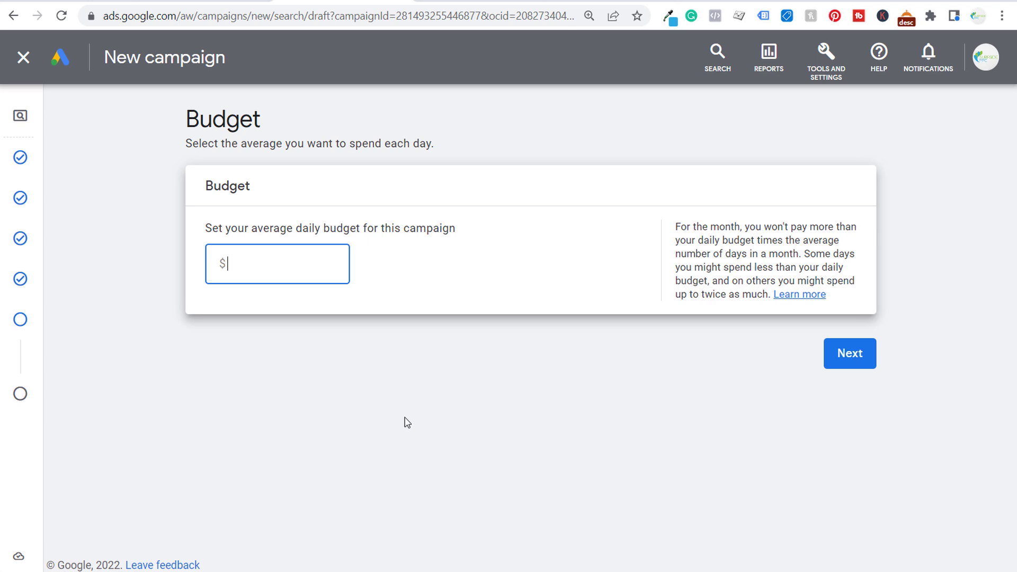
text(100.00)
click(407, 423)
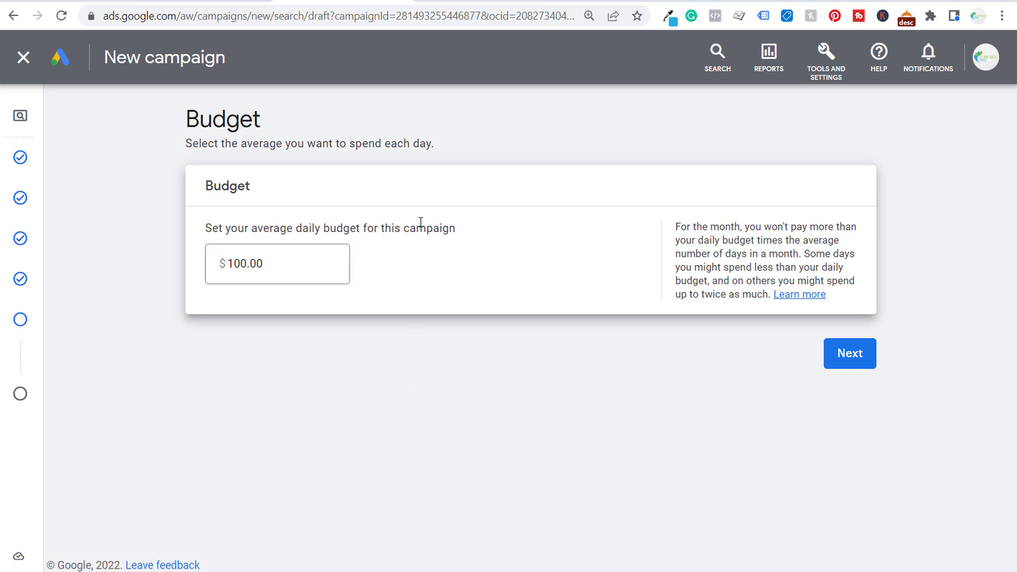
click(852, 354)
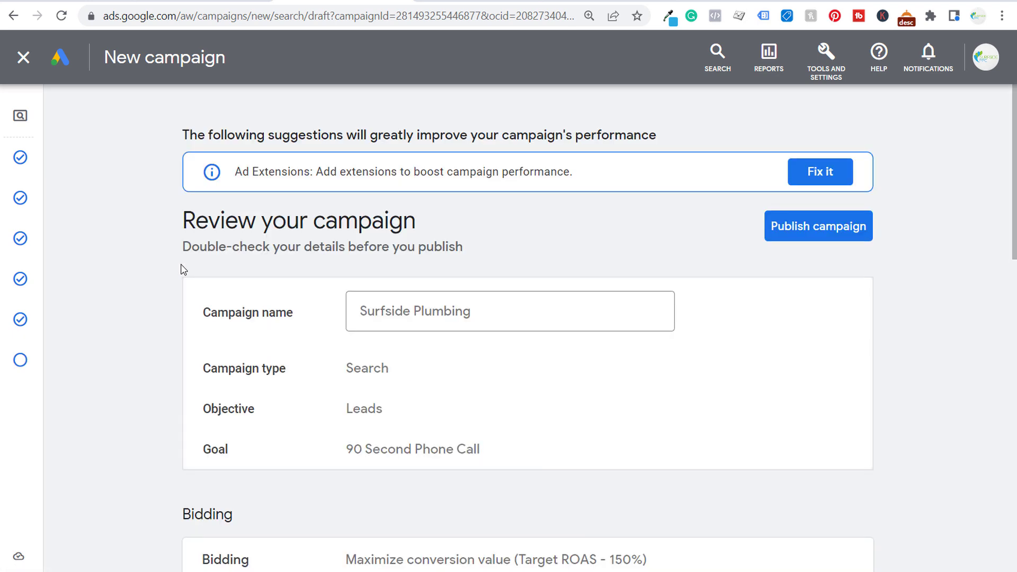
Review the campaign's goal, bidding, settings, keywords, ads, extensions and budget, and publish the campaign
drag(269, 135, 420, 136)
click(497, 131)
scroll(133, 274, down, 3)
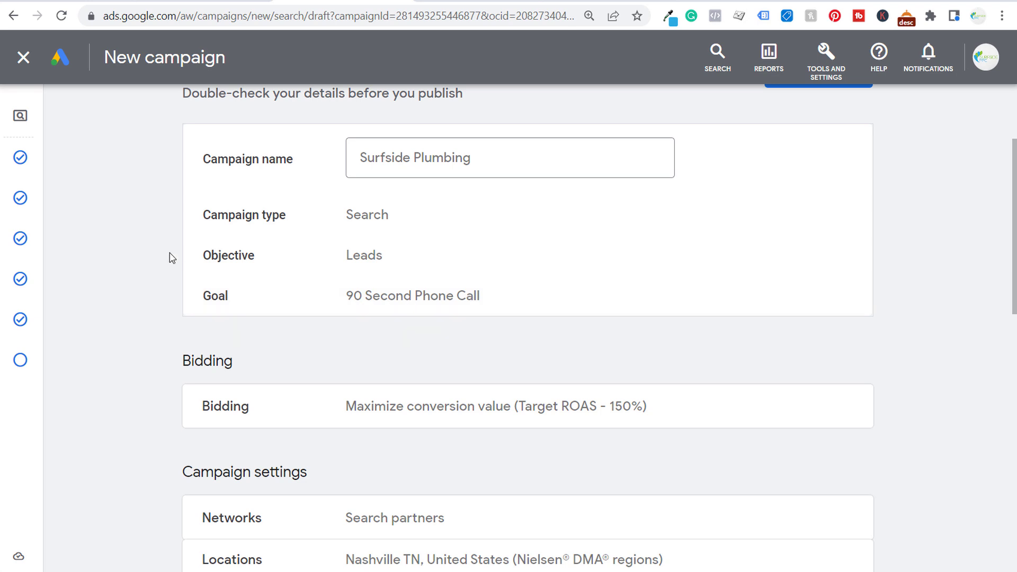
scroll(172, 258, down, 1)
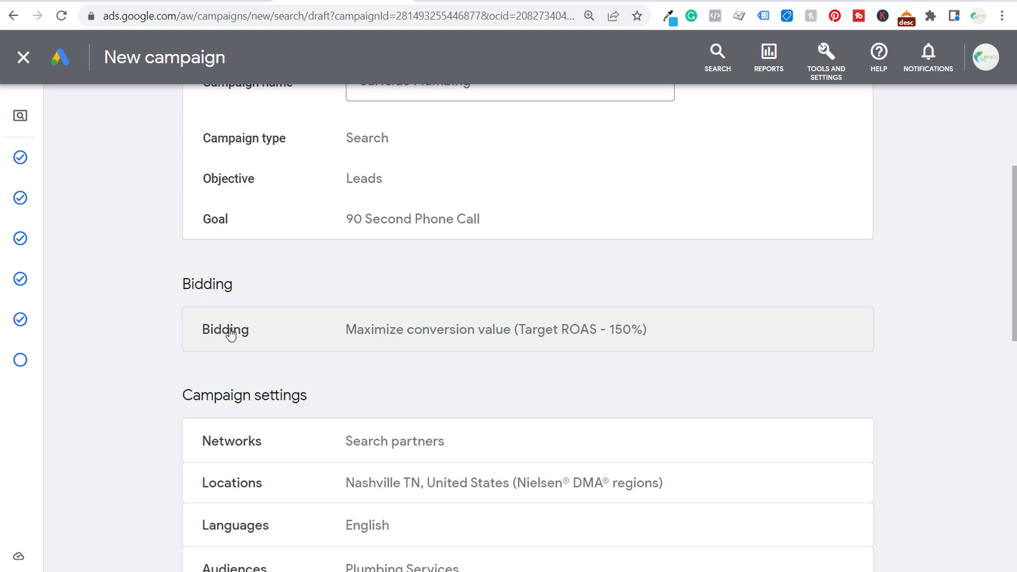
scroll(159, 302, down, 4)
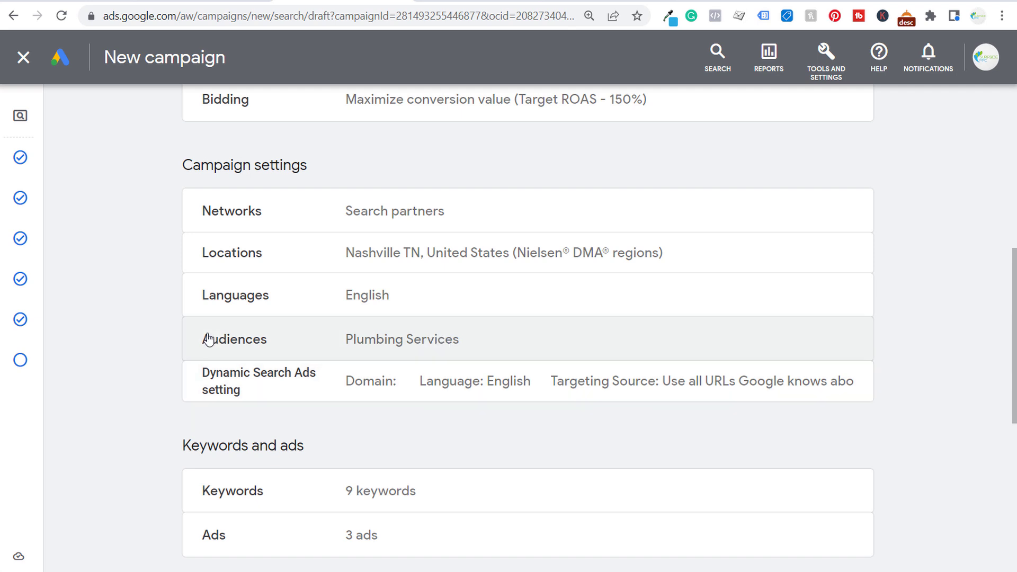
scroll(149, 302, down, 2)
scroll(141, 304, down, 3)
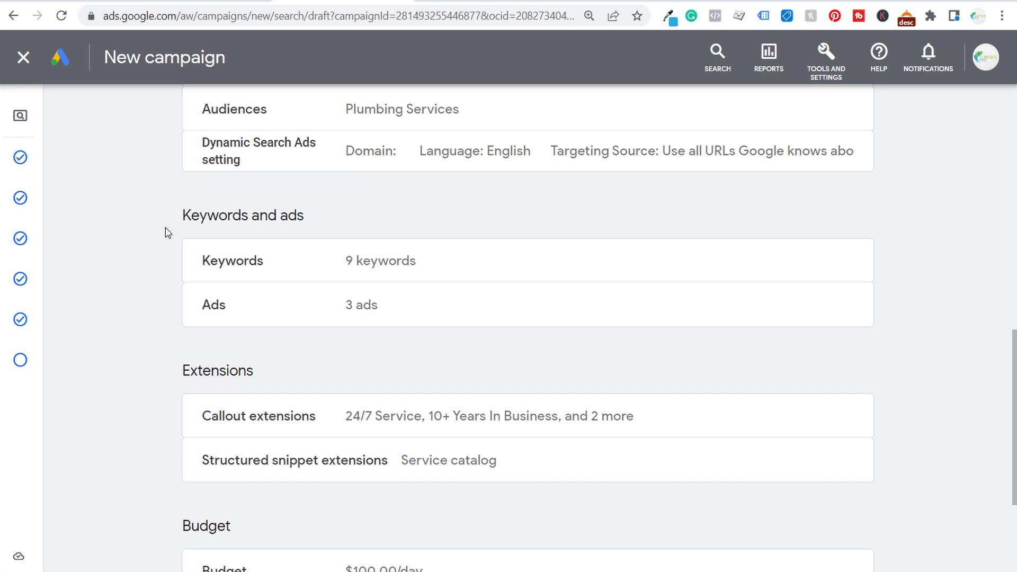
scroll(175, 230, down, 3)
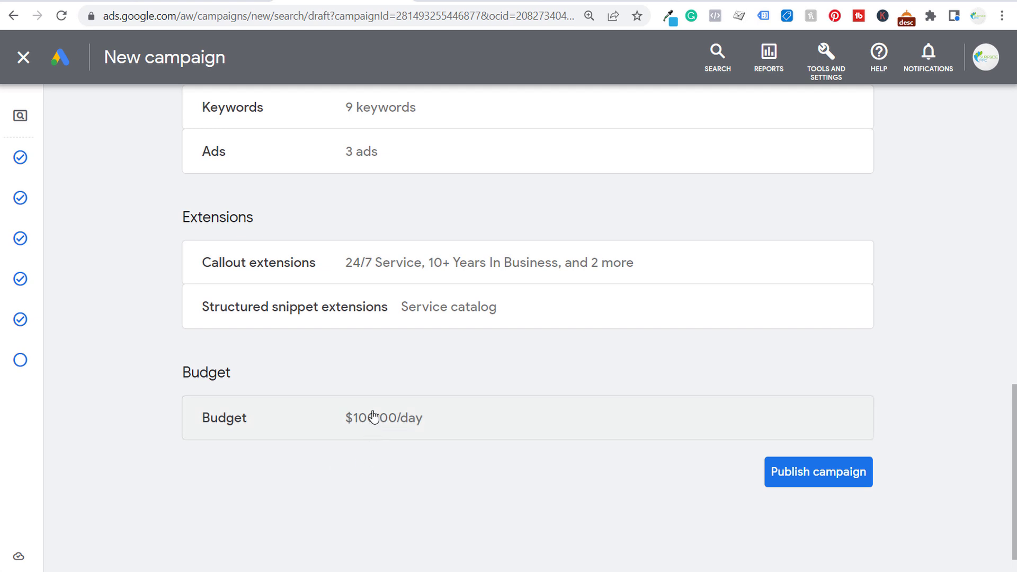
click(816, 482)
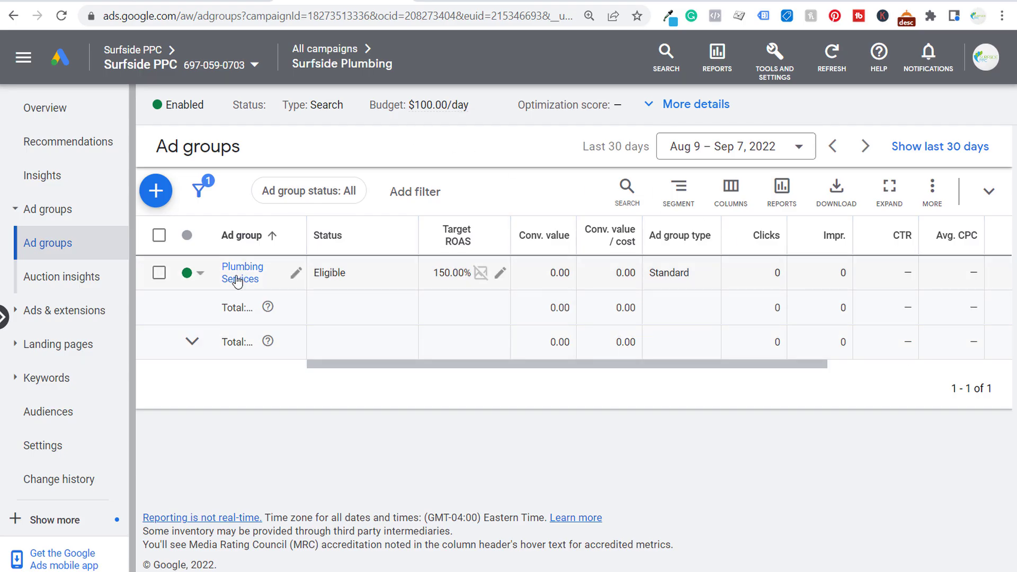
Open the Plumbing Services ad group and look through its list of ads
click(241, 277)
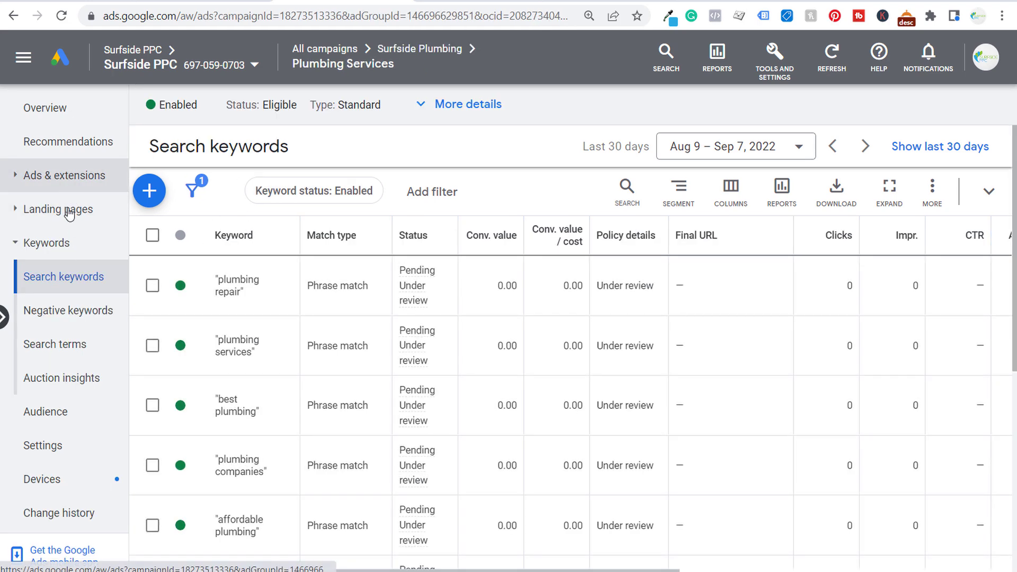
click(74, 218)
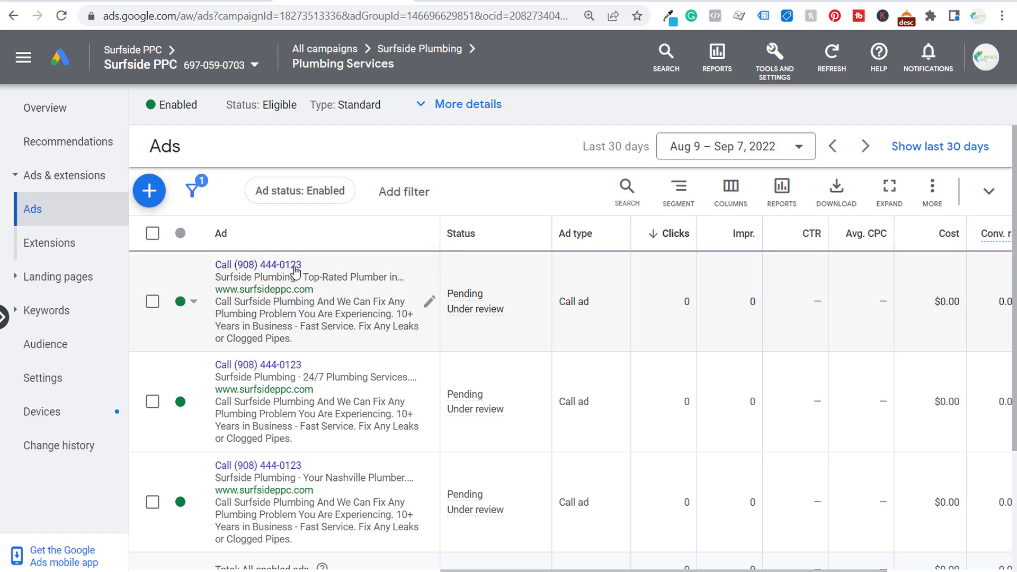
scroll(297, 395, down, 2)
scroll(296, 358, up, 2)
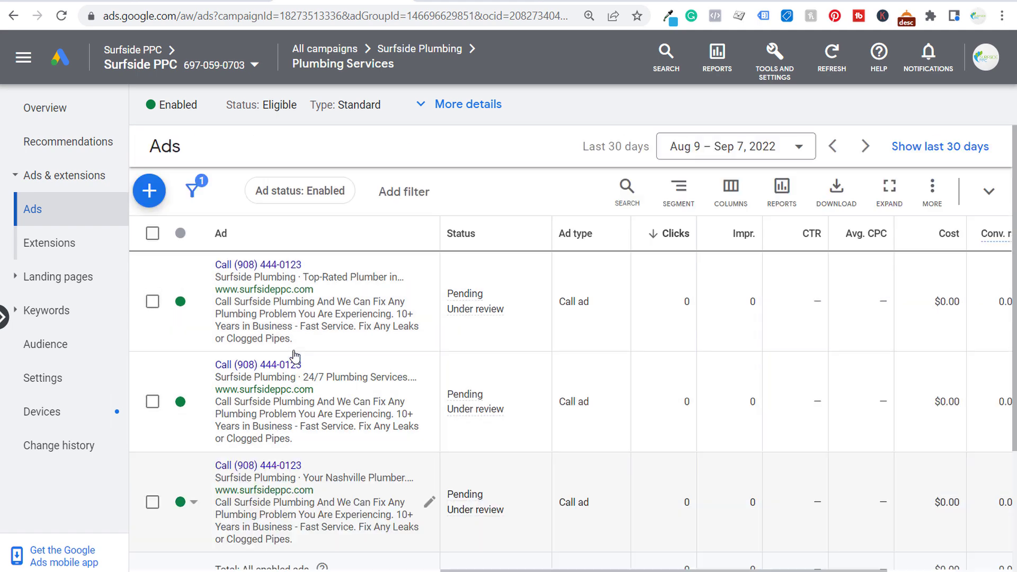
click(143, 190)
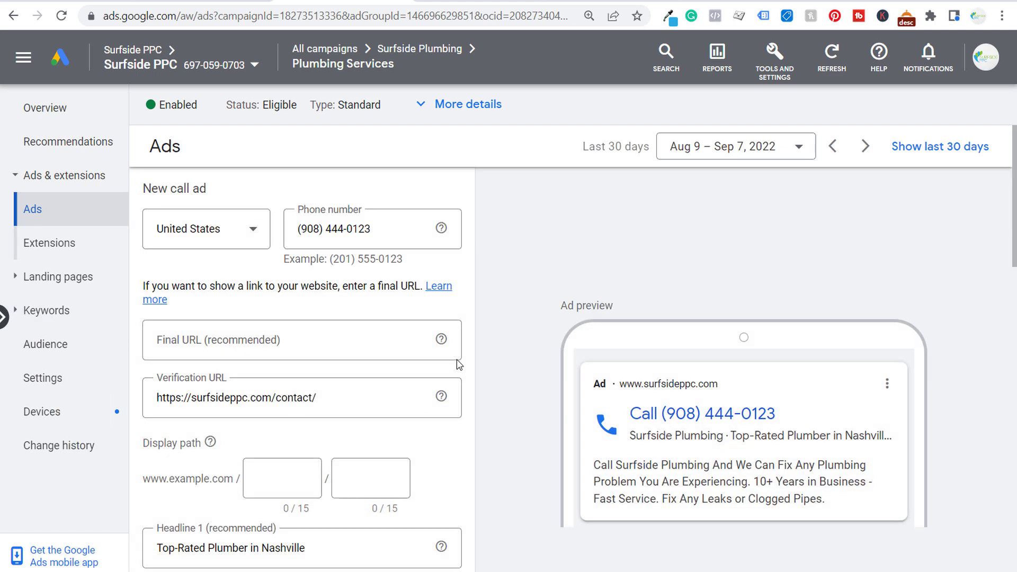
scroll(504, 345, down, 10)
click(260, 480)
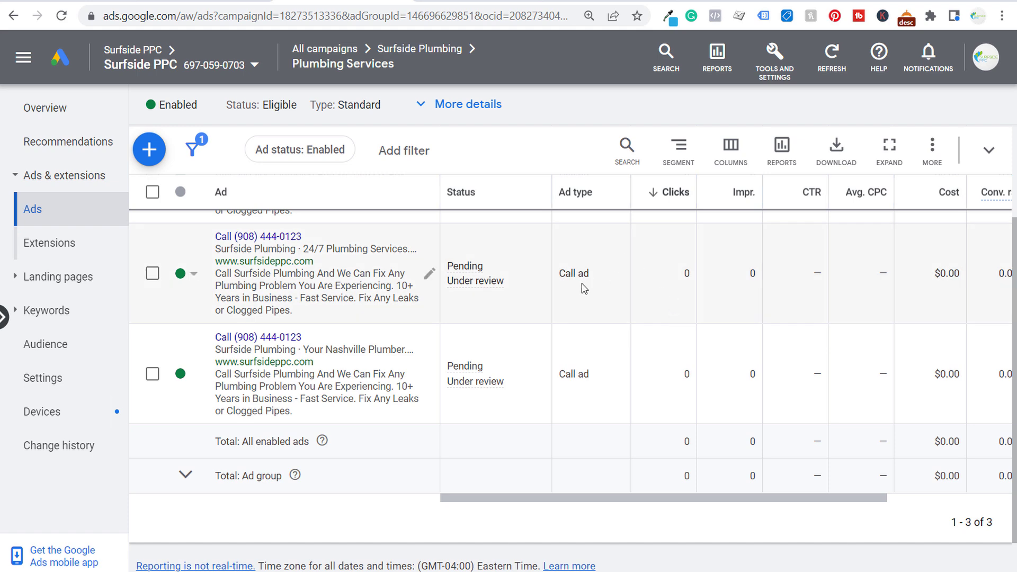
Return from the ad group's ads to the overview of all campaigns in the account
scroll(551, 273, up, 2)
mouse_move(390, 51)
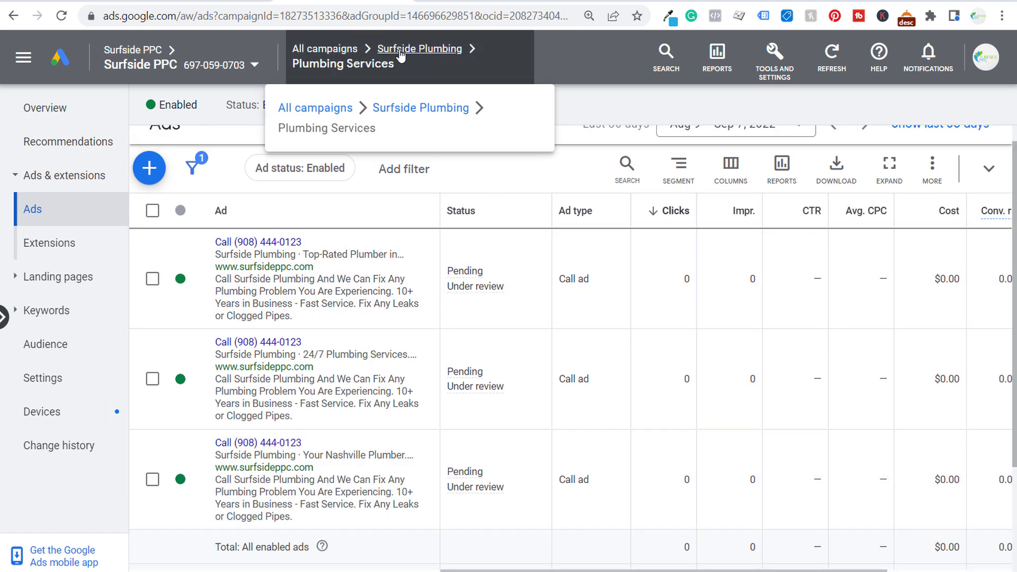
click(345, 63)
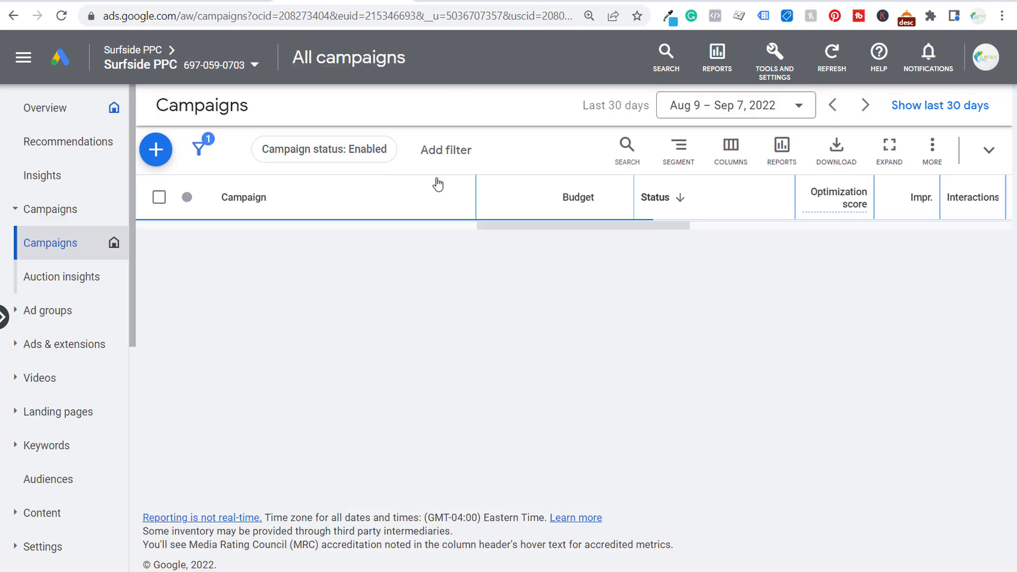